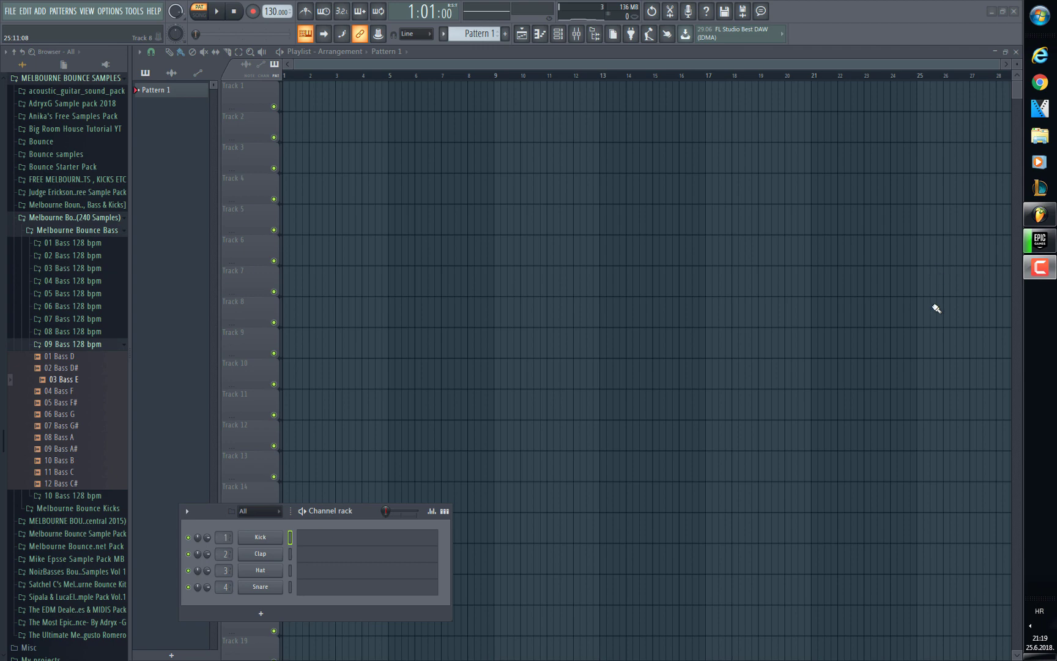
Step: Rename Pattern 1 as KICK
left_click_drag(367, 514, 468, 107)
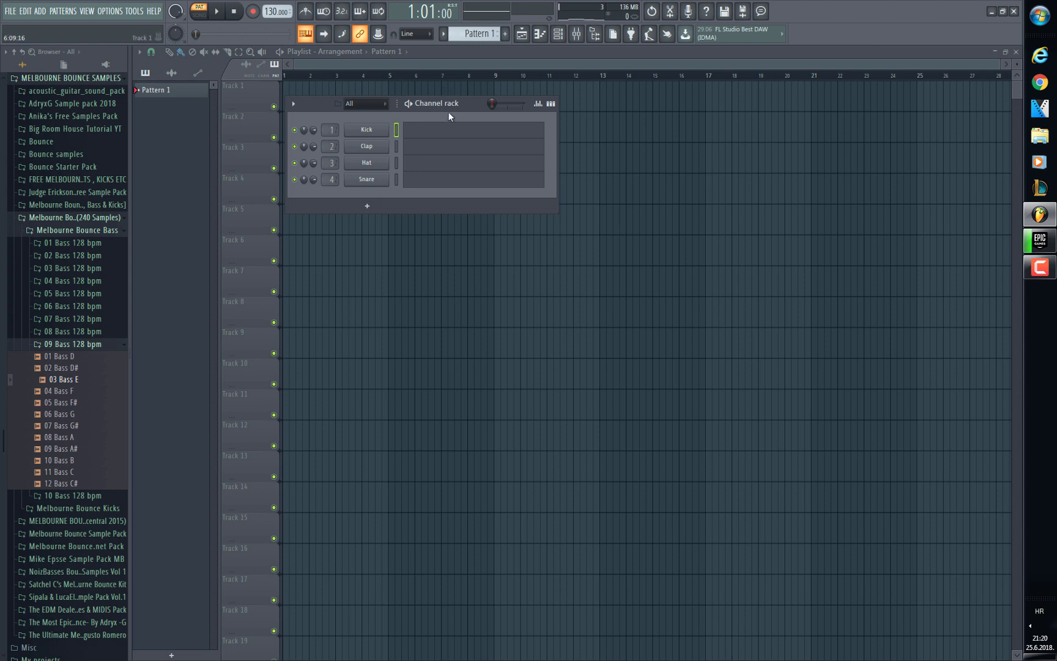
left_click_drag(472, 106, 409, 173)
left_click(475, 36)
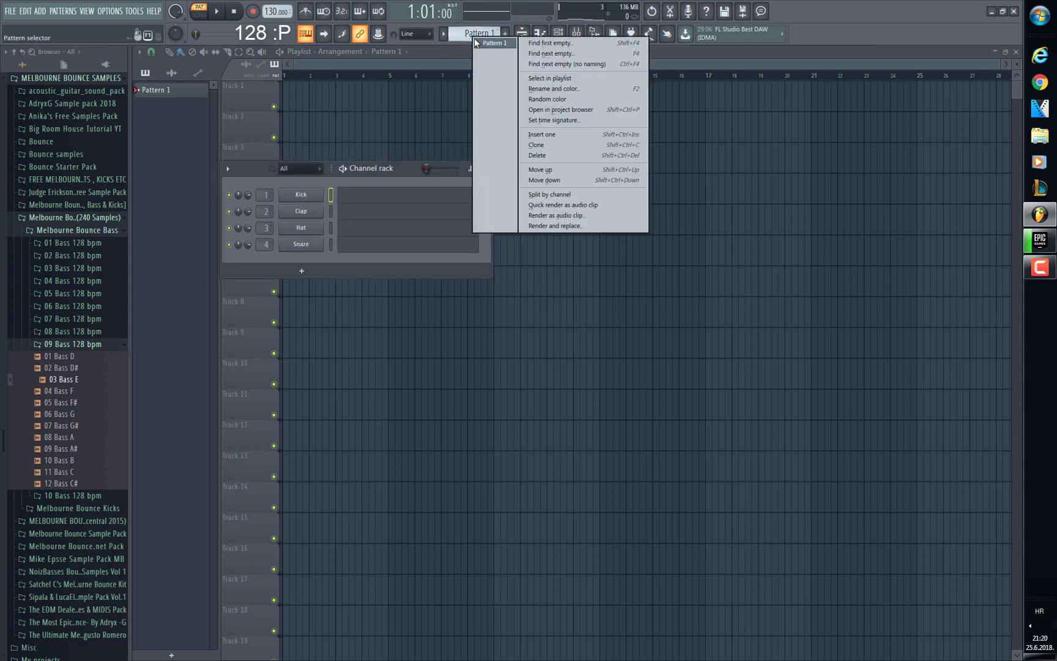
left_click(567, 89)
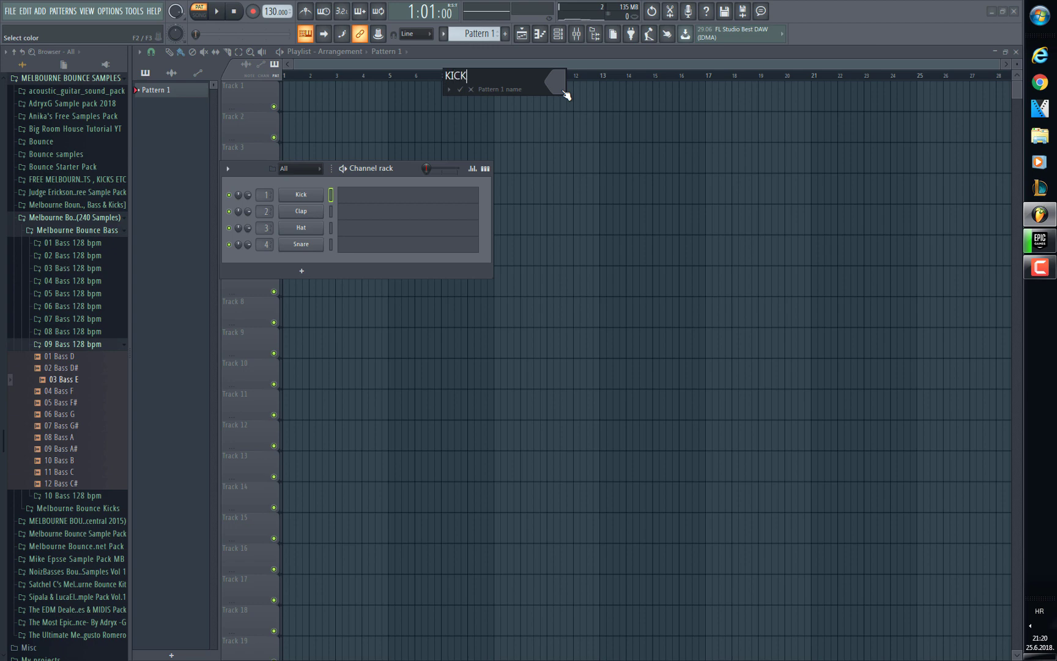
key("Return")
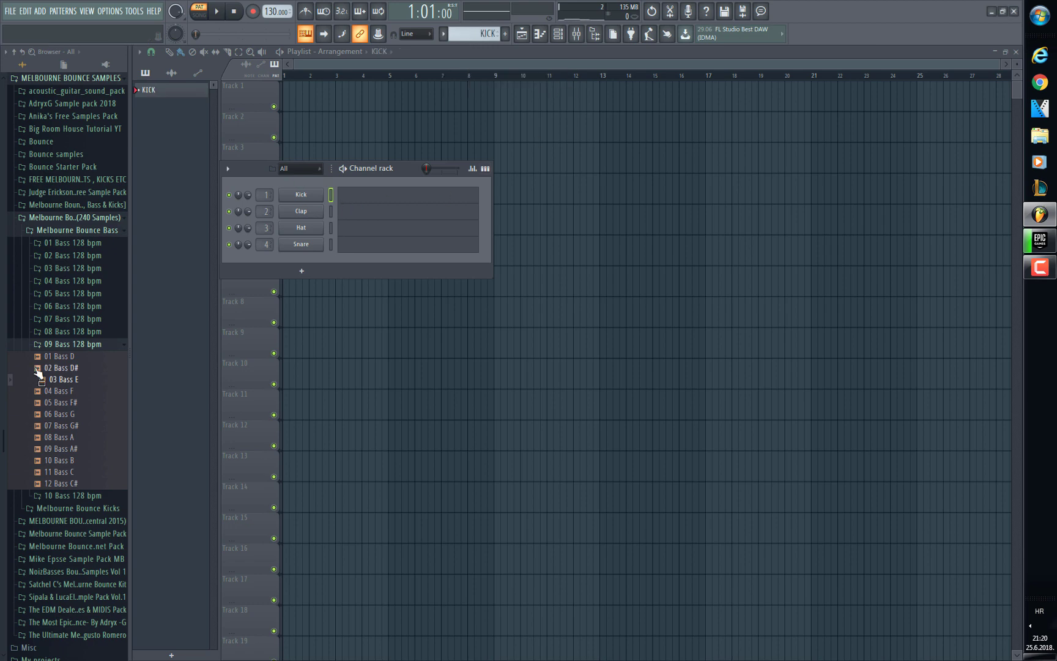
Step: Collapse the Melbourne Bounce Bass sample folder and expand the Melbourne Bounce Kicks folder in the 240-sample pack
scroll(23, 390, "down", 3)
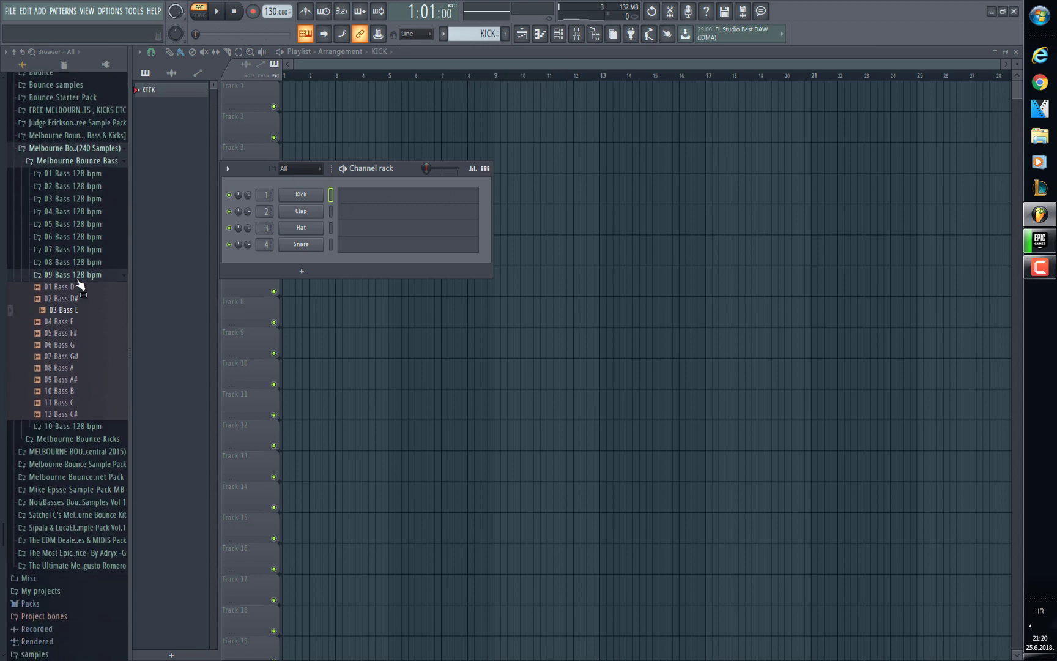
left_click(98, 167)
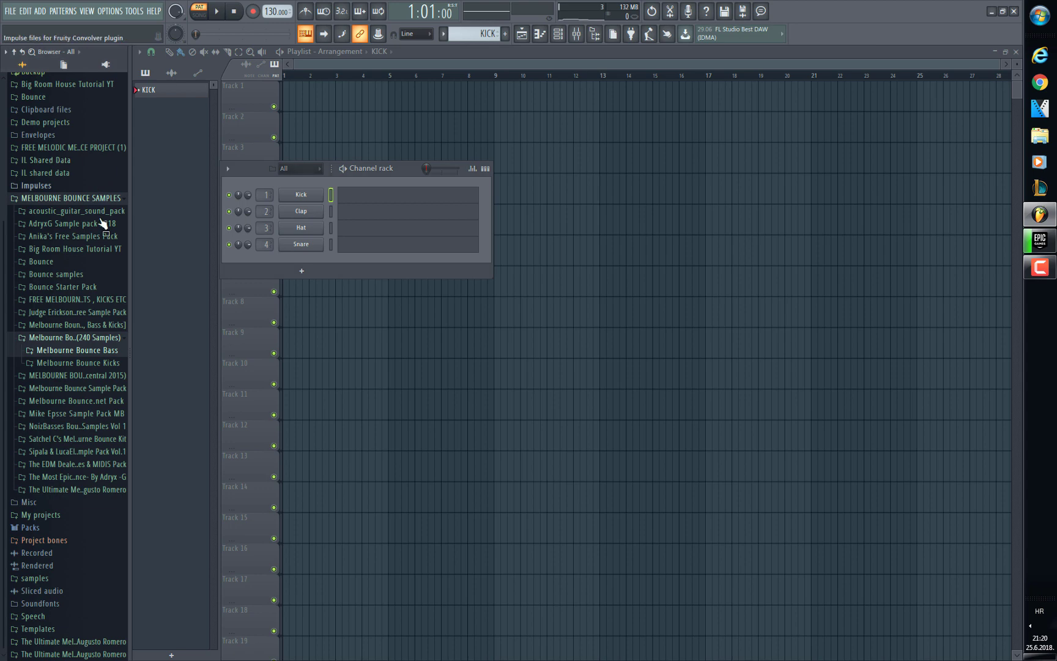
left_click(98, 364)
scroll(93, 470, "down", 5)
left_click(73, 338)
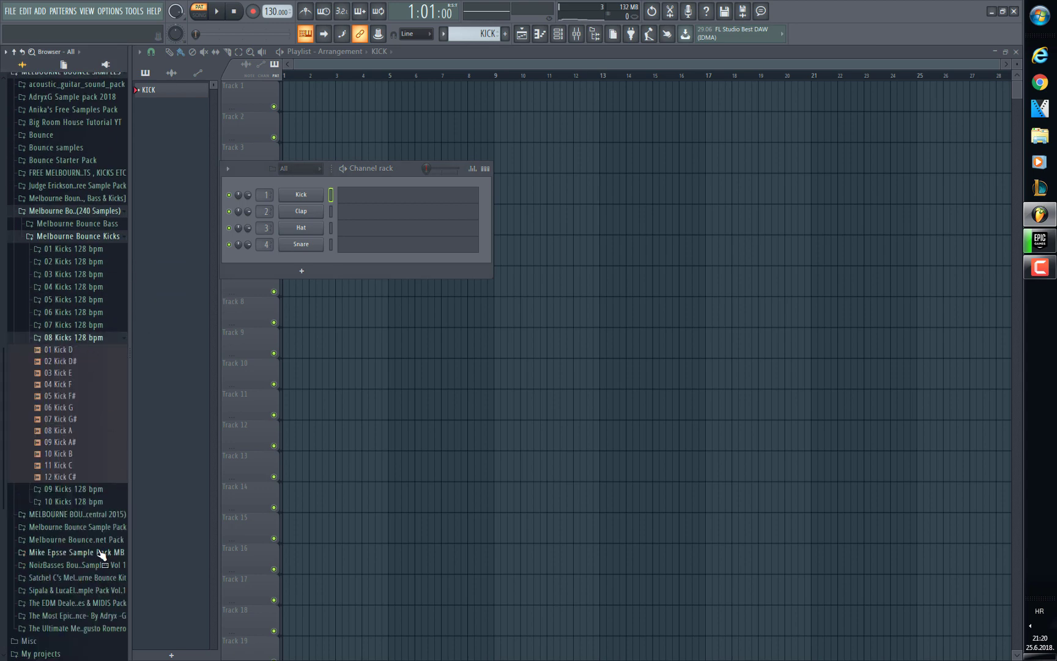
left_click(67, 410)
Step: Audition the G kicks in the 06, 05 and 02 Kicks 128 bpm folders
left_click(92, 312)
left_click(95, 416)
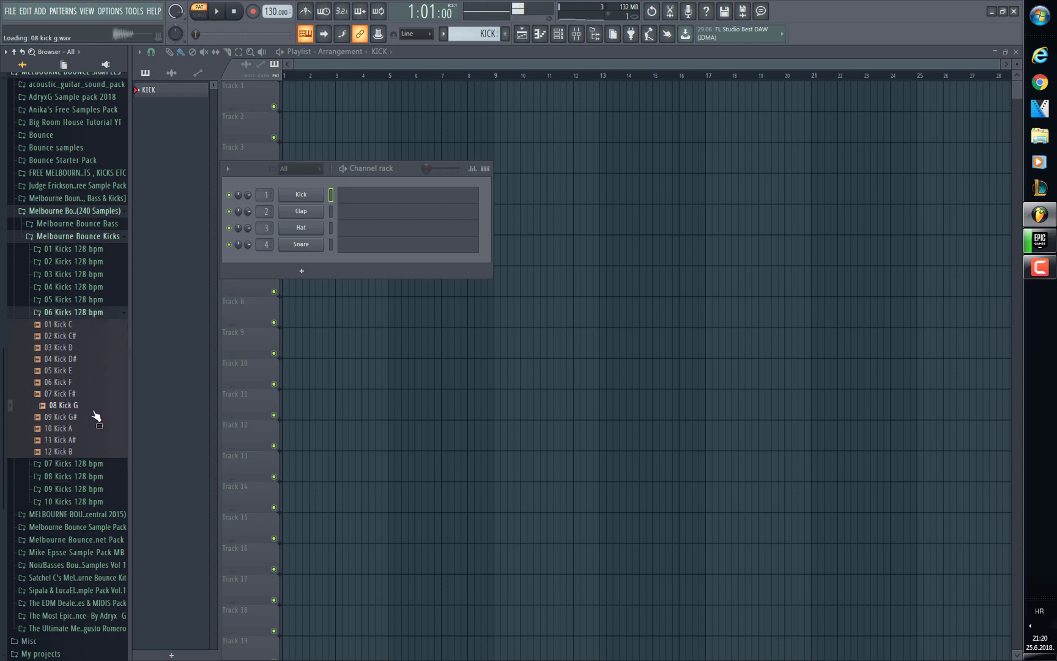
left_click(82, 299)
left_click(87, 371)
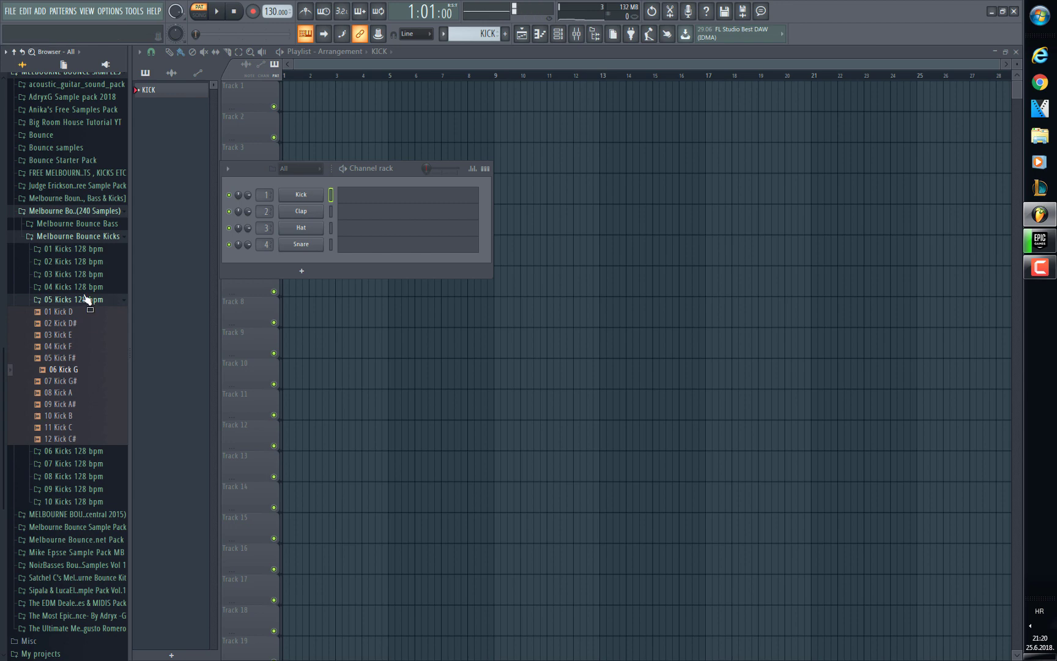
left_click(90, 263)
left_click(84, 334)
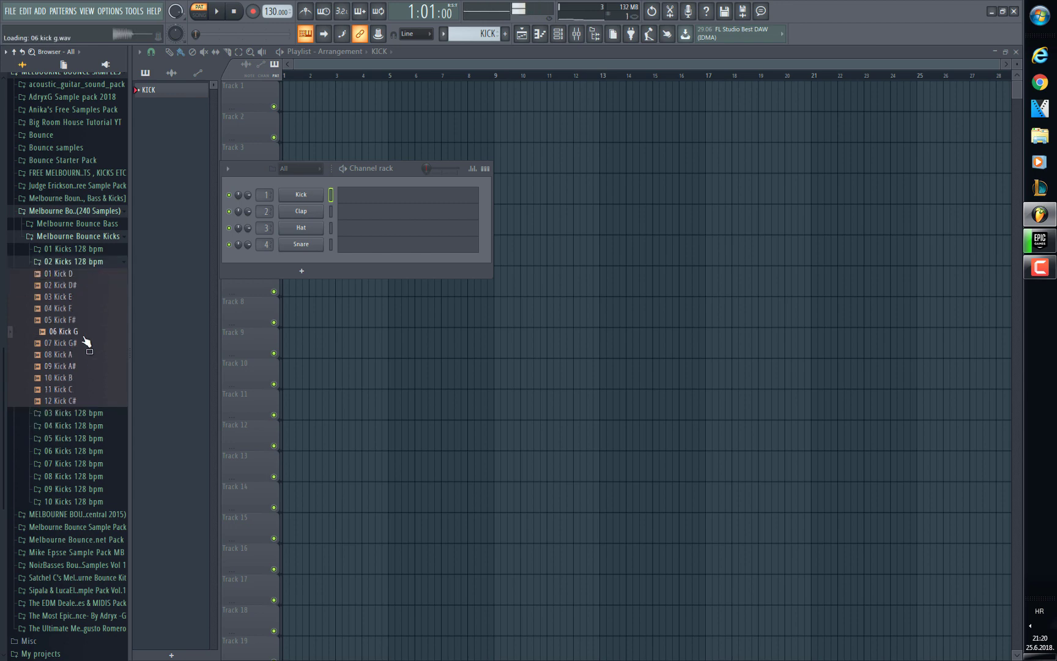
Step: Load the 05 Kick G sample from the 01 Kicks 128 bpm folder into the Kick channel
left_click(88, 249)
left_click(90, 308)
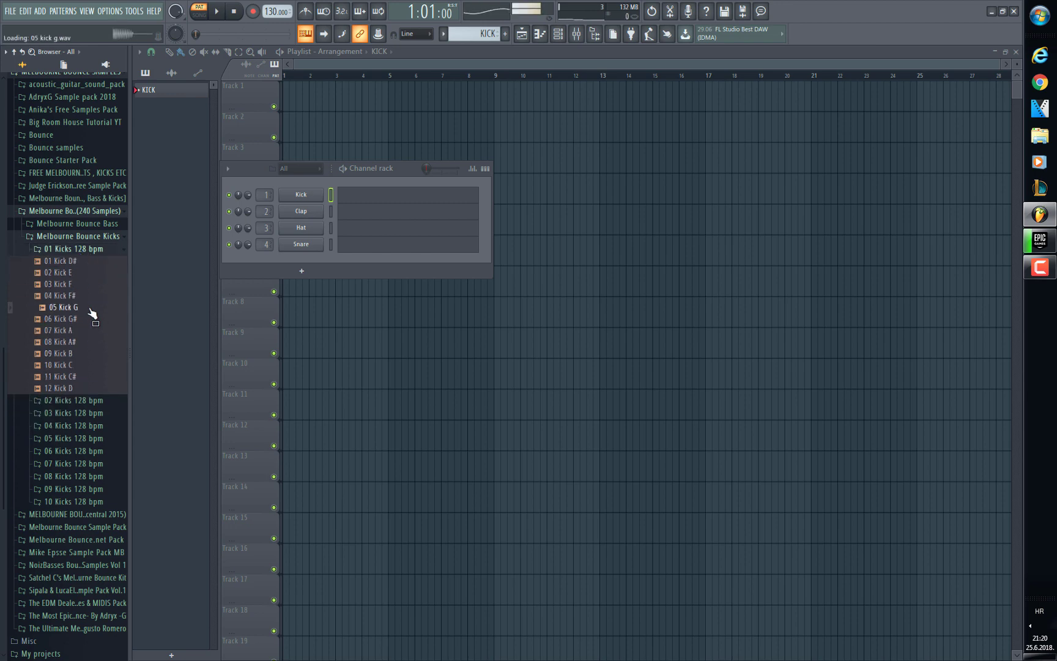
left_click_drag(71, 314, 312, 198)
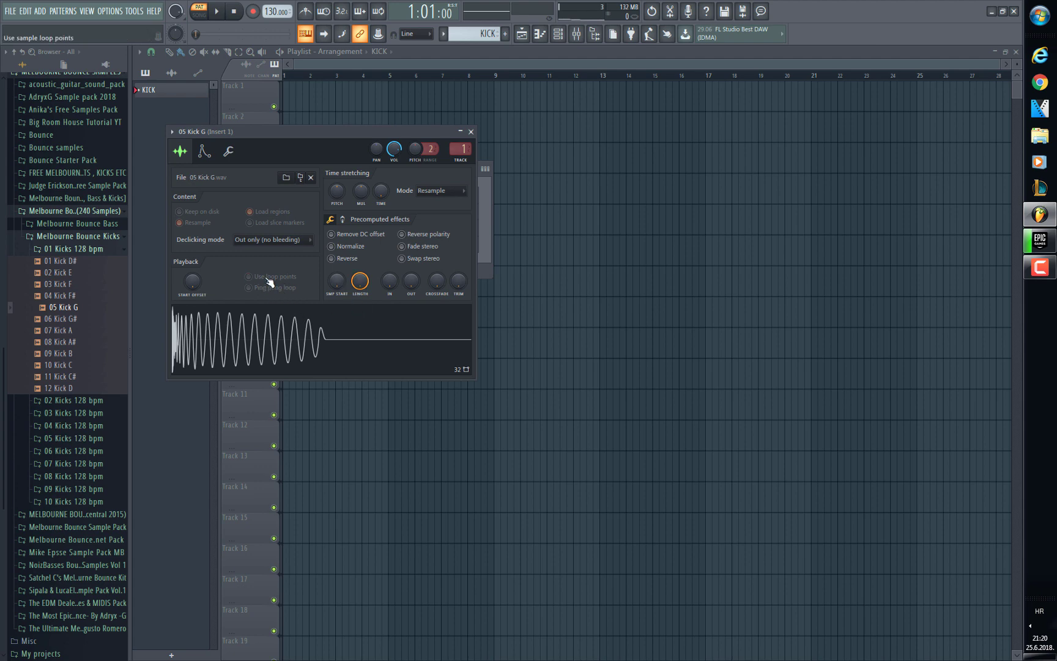
left_click(470, 132)
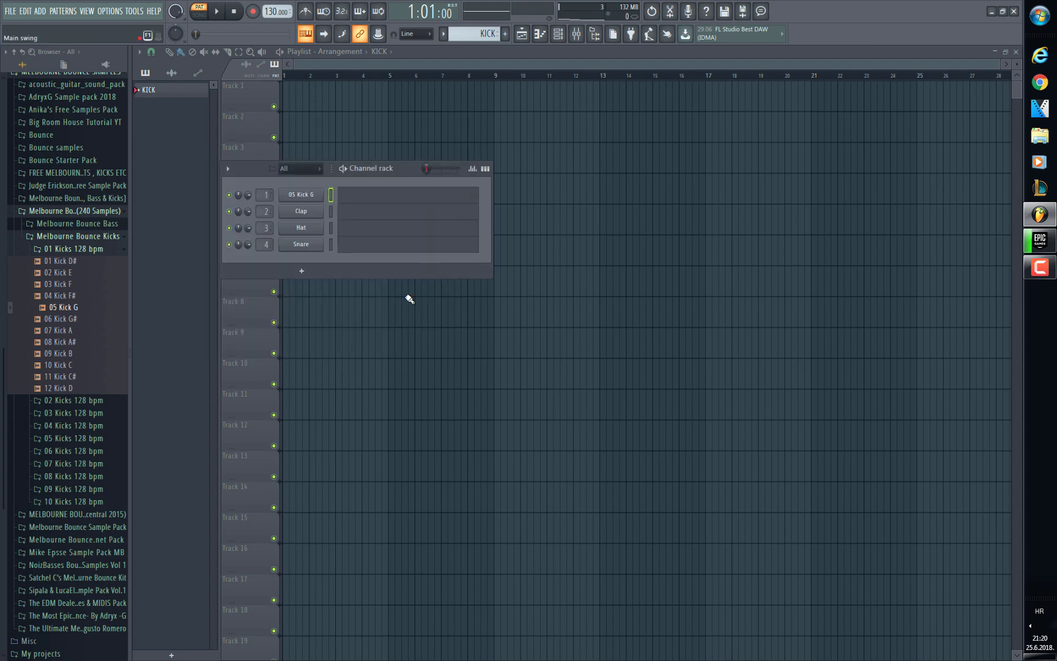
Step: Add Fruity Parametric EQ 2 to the first slot of the kick's mixer track, Insert 1, with the 20Hz + 18kHz cut preset
double_click(266, 195)
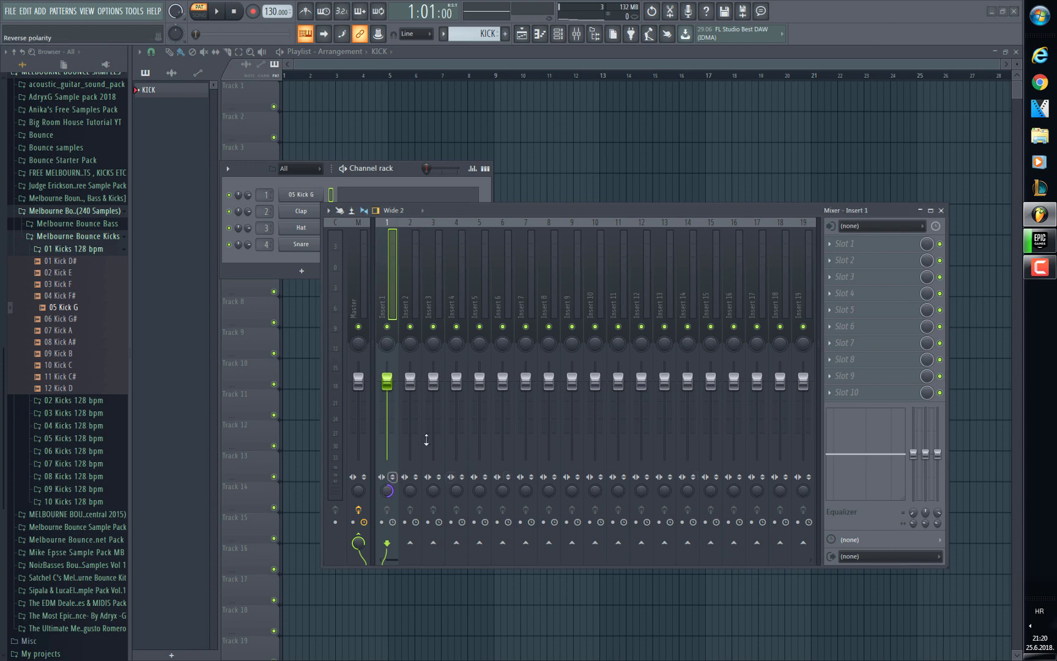
left_click_drag(741, 216, 763, 246)
left_click(882, 273)
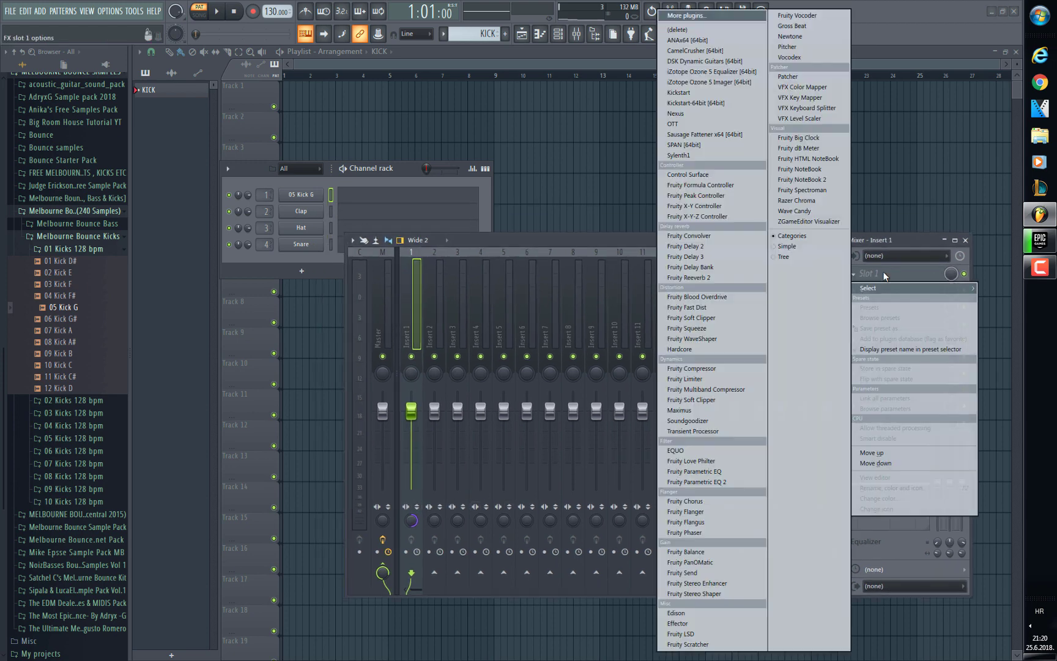
left_click(744, 483)
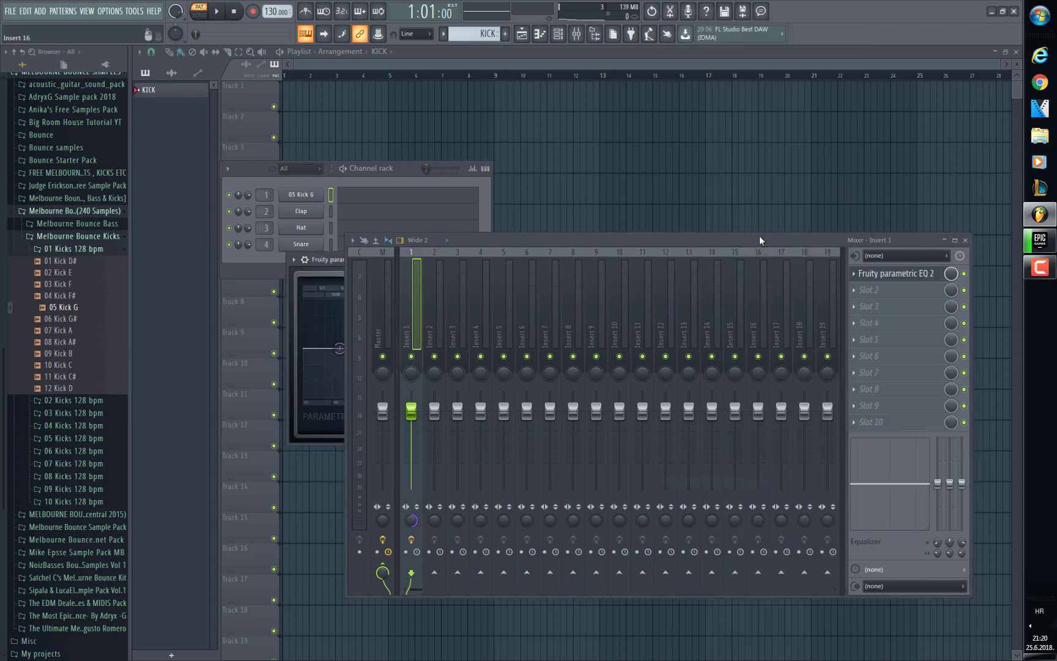
key("F9")
left_click_drag(518, 273, 669, 344)
left_click(752, 330)
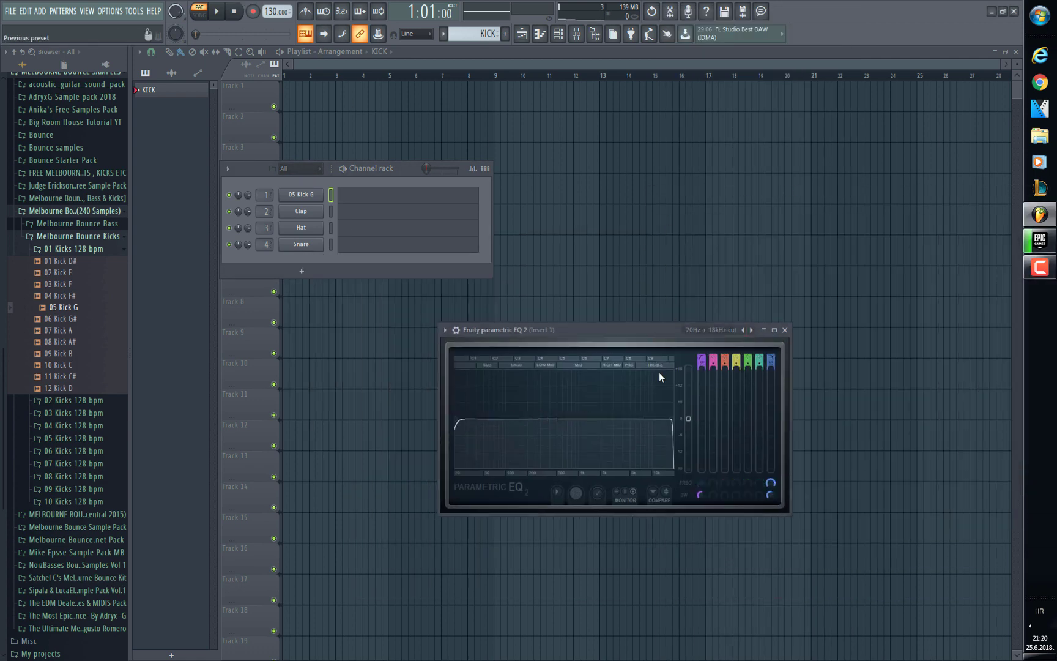
Step: Fill the 05 Kick G channel with a hit every 4 steps and play the pattern
right_click(316, 195)
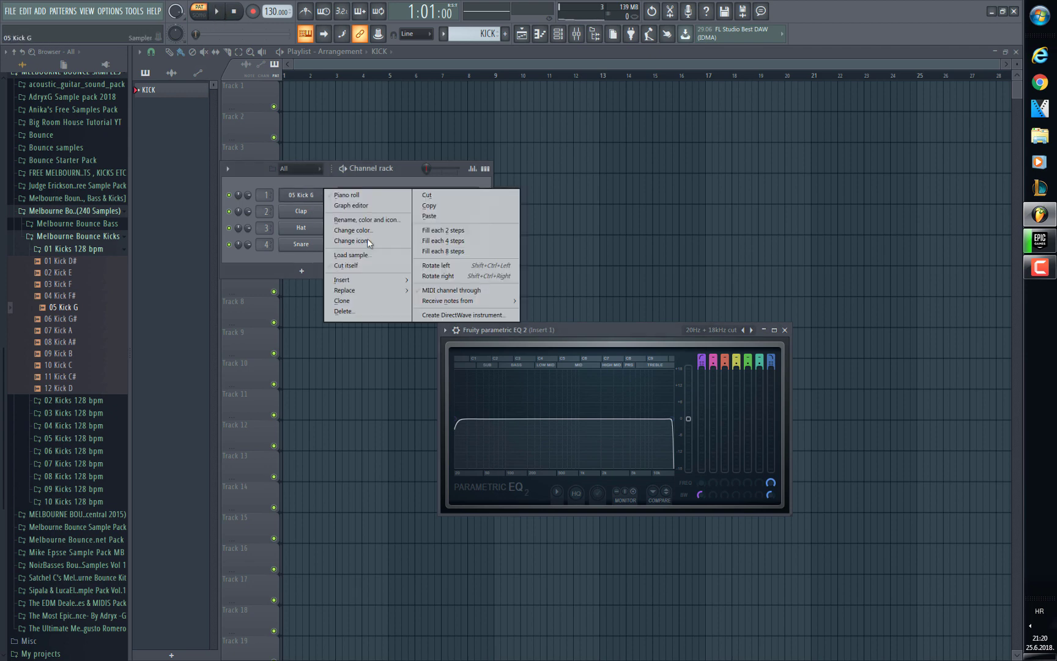
left_click(457, 248)
left_click(218, 14)
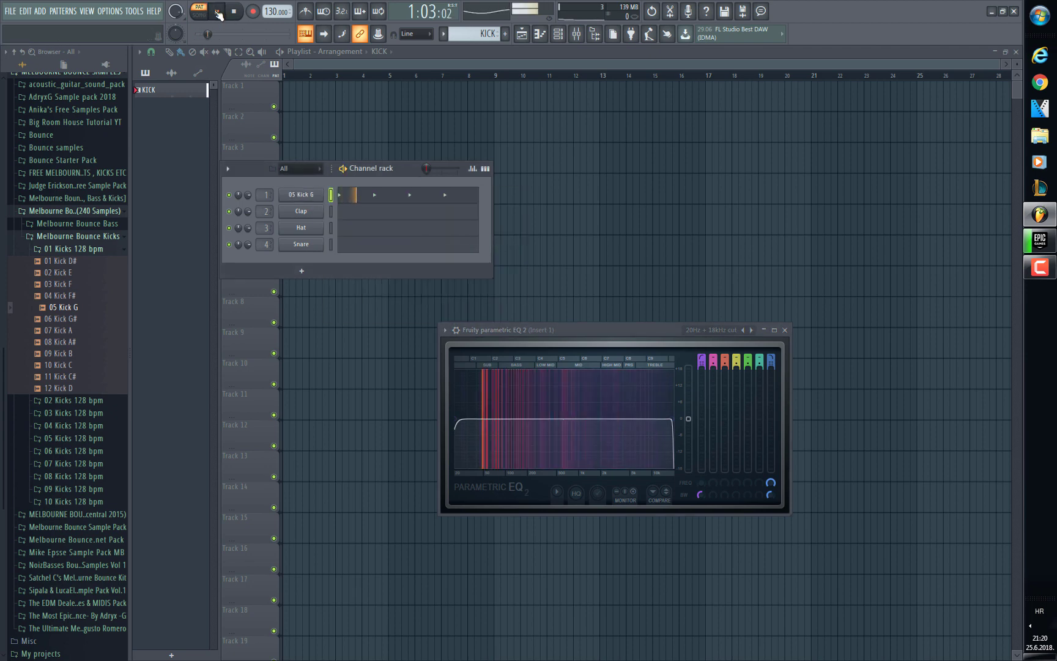
Step: Set the kick EQ's band 1 high-pass to about 29 Hz and stop playback with the mixer in view
left_click_drag(463, 419, 467, 418)
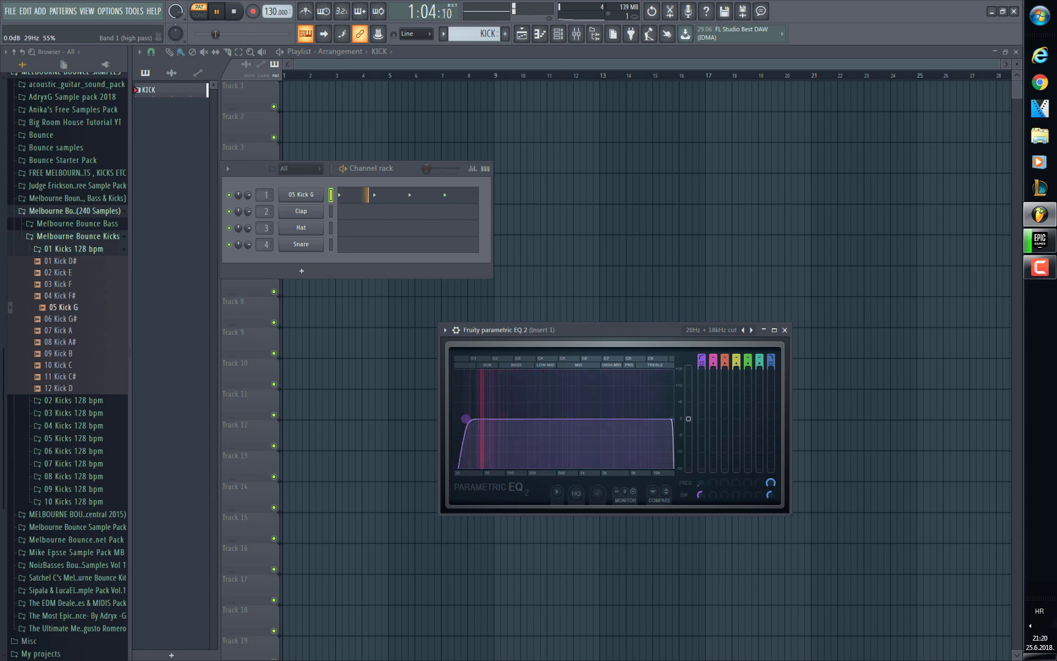
left_click(785, 330)
key("F9")
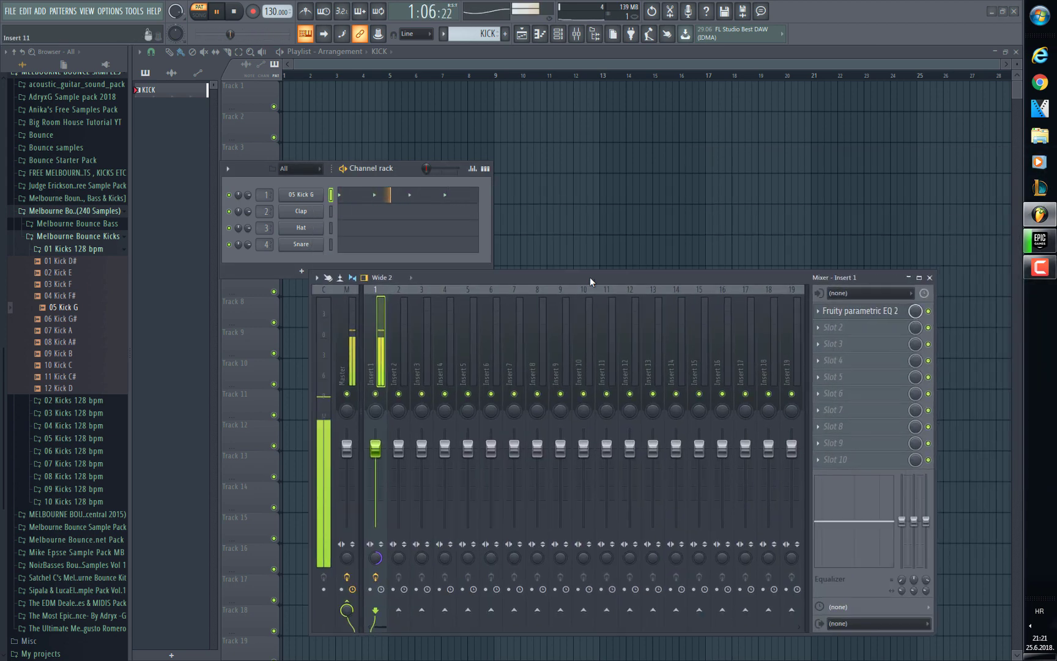
key("space")
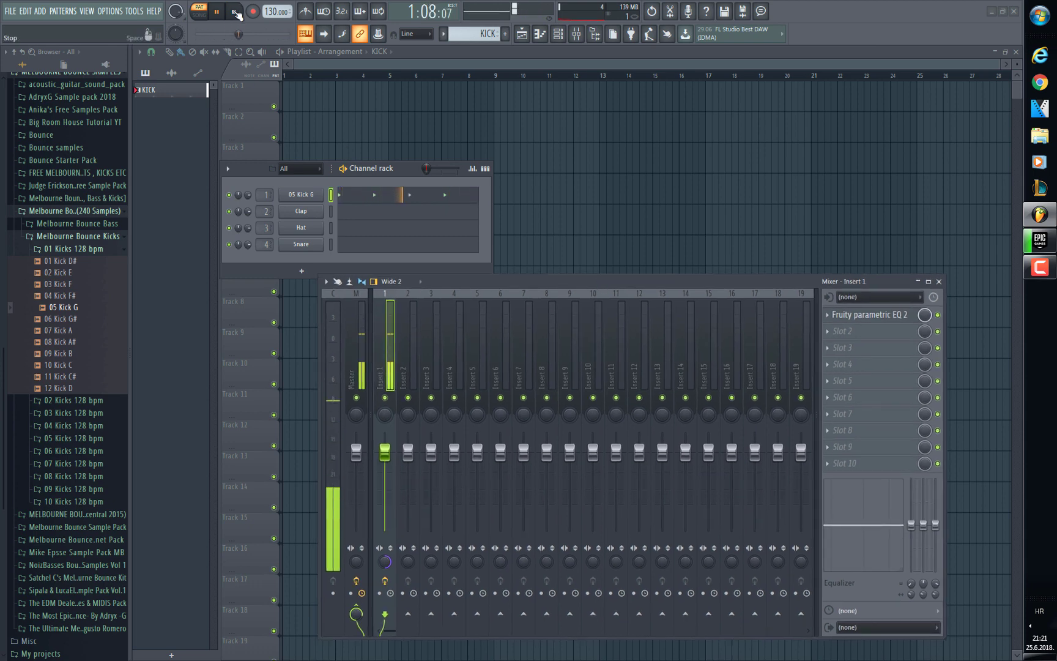
Step: Add Kickstart-64bit to slot 2 of Insert 1 and choose the seventh volume curve in the upper row
left_click_drag(402, 172, 390, 124)
left_click(845, 331)
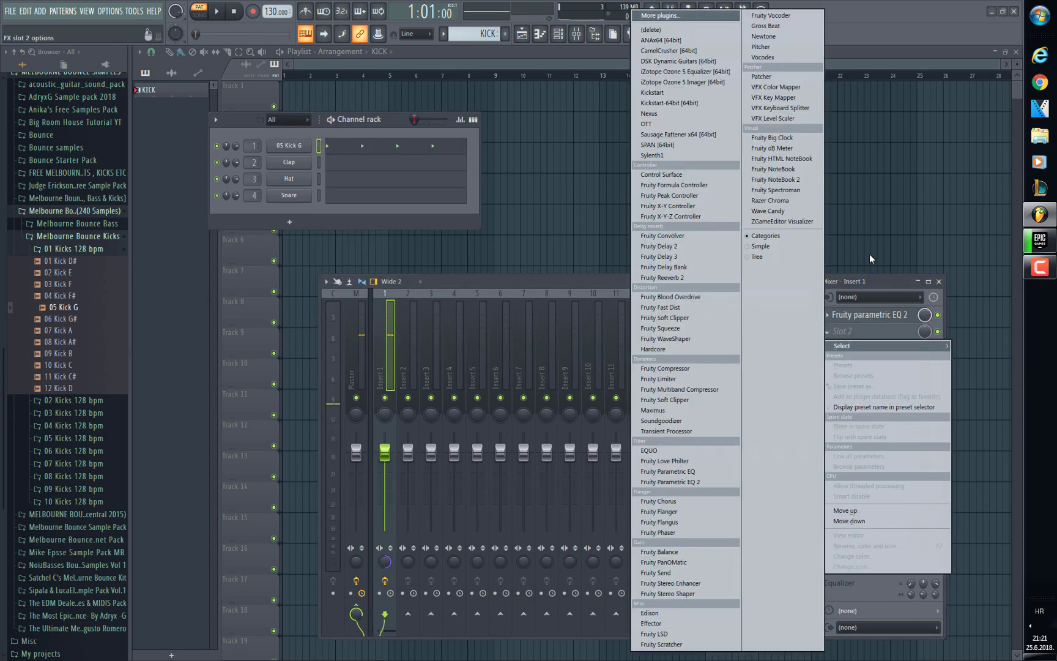
left_click(713, 100)
left_click_drag(514, 281, 505, 374)
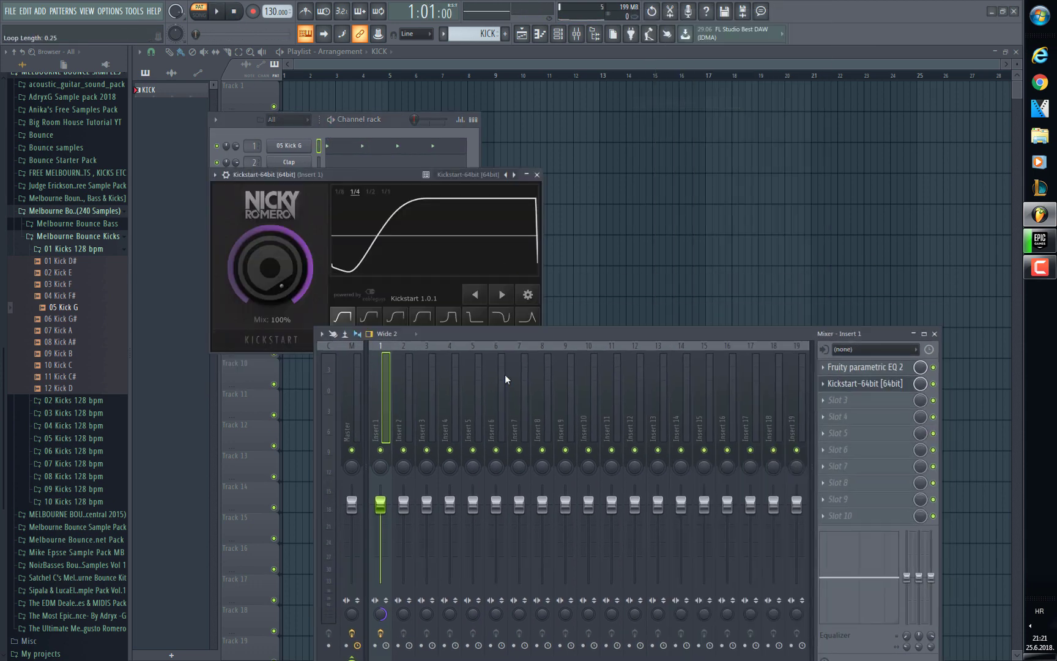
left_click(460, 318)
left_click(501, 319)
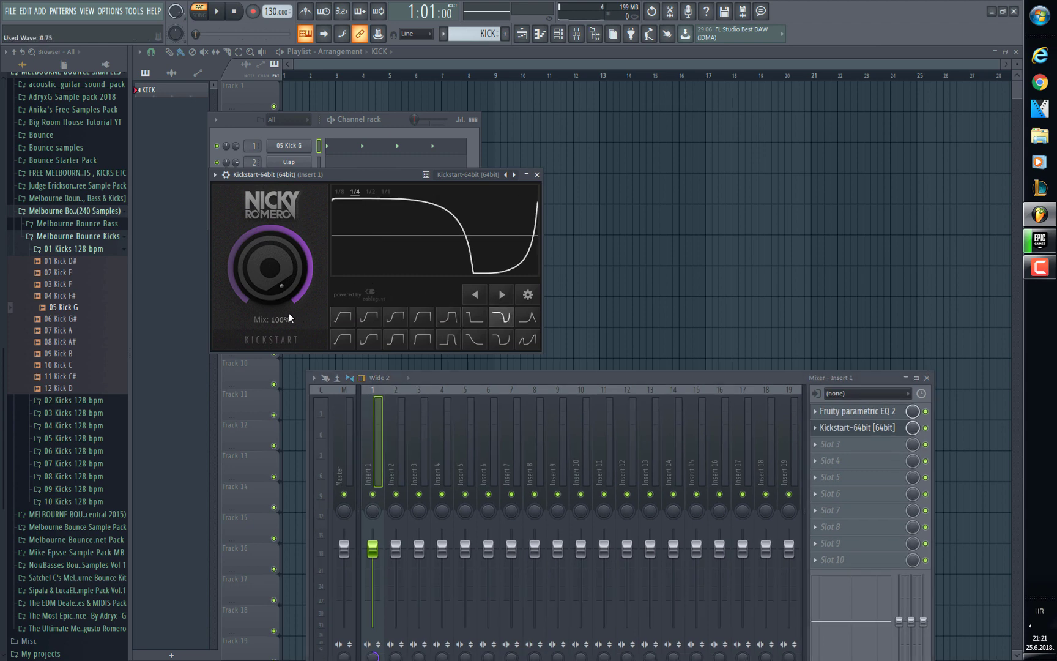
left_click(537, 175)
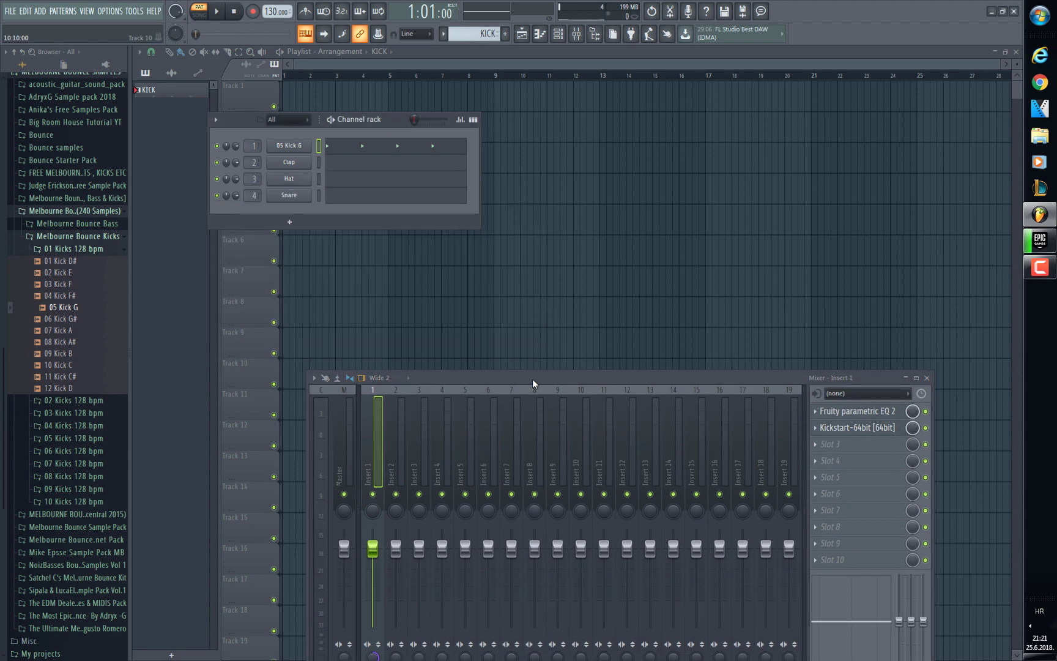
Step: Add SPAN [64bit] to slot 9 of the Master track and arrange its window beside the mixer
left_click_drag(533, 380, 573, 219)
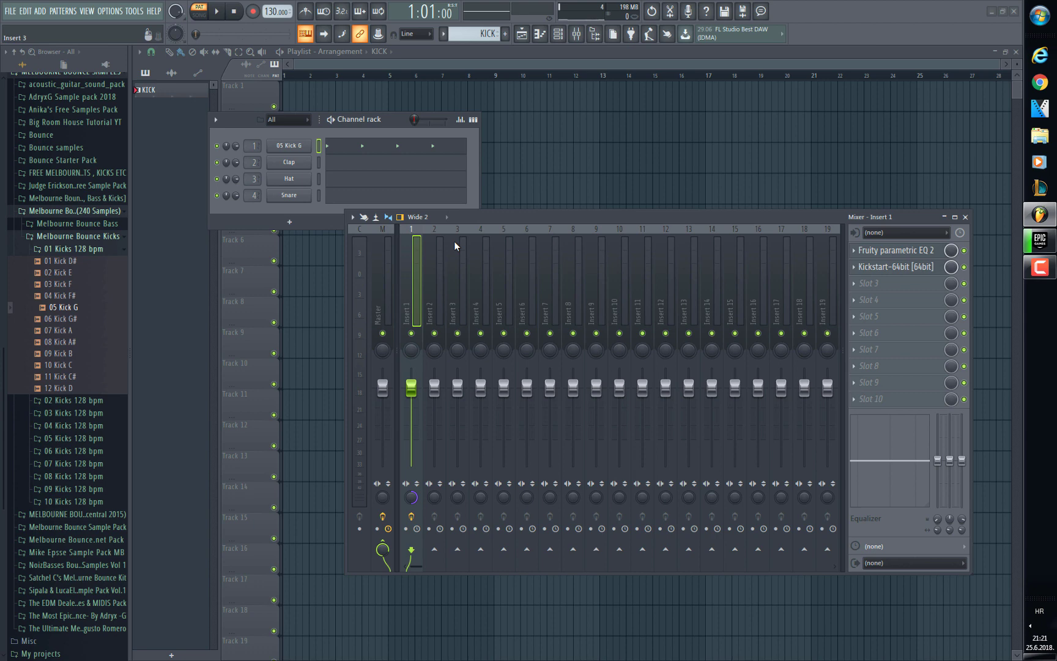
left_click(388, 256)
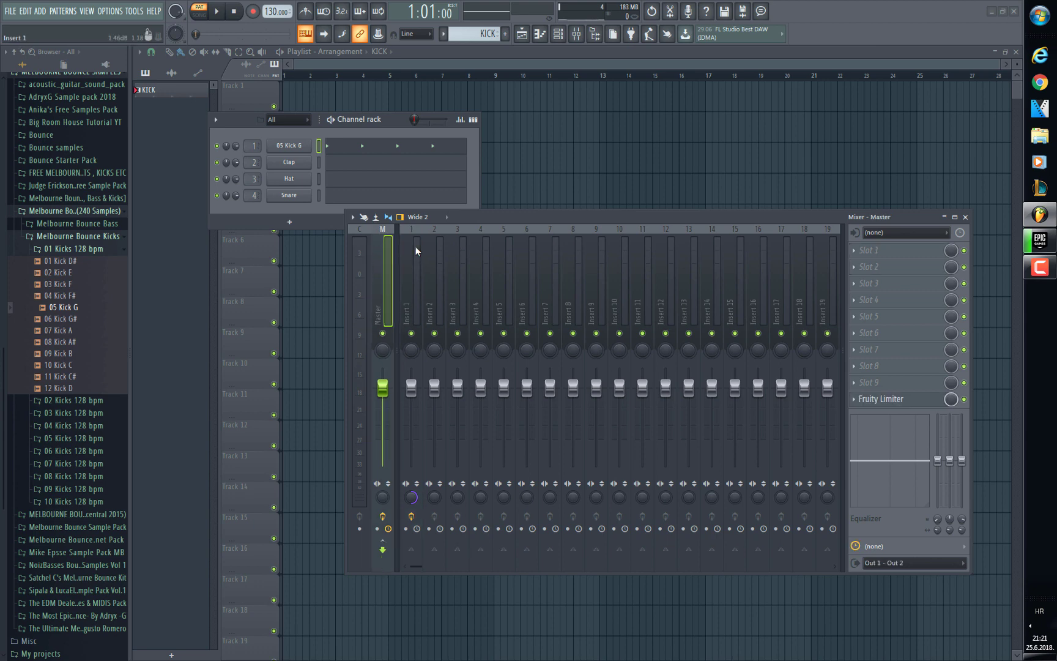
left_click(887, 393)
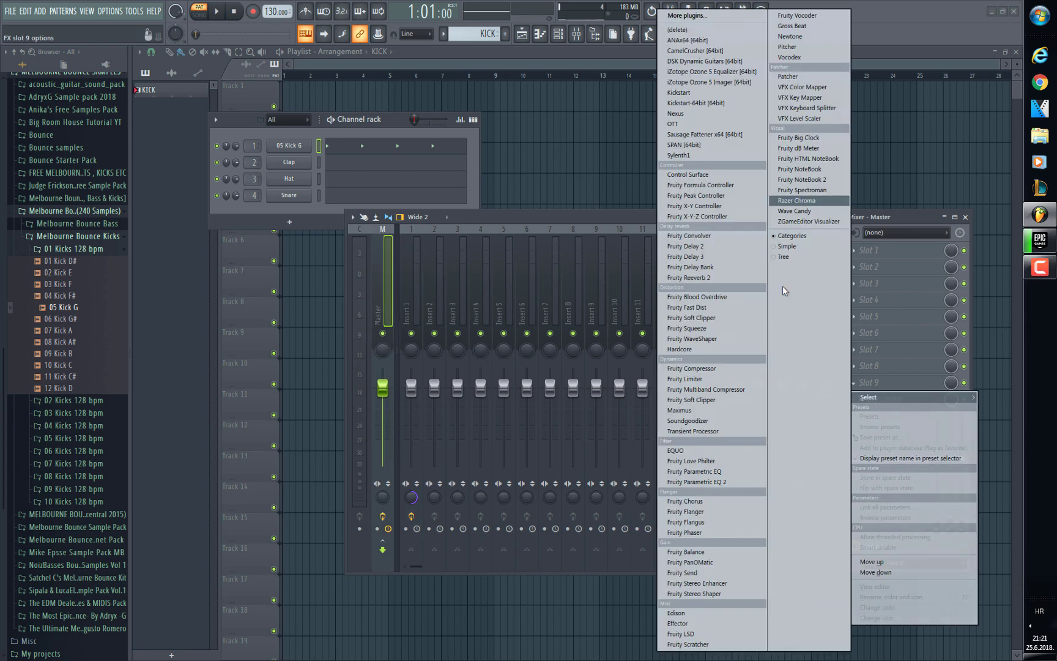
left_click(703, 144)
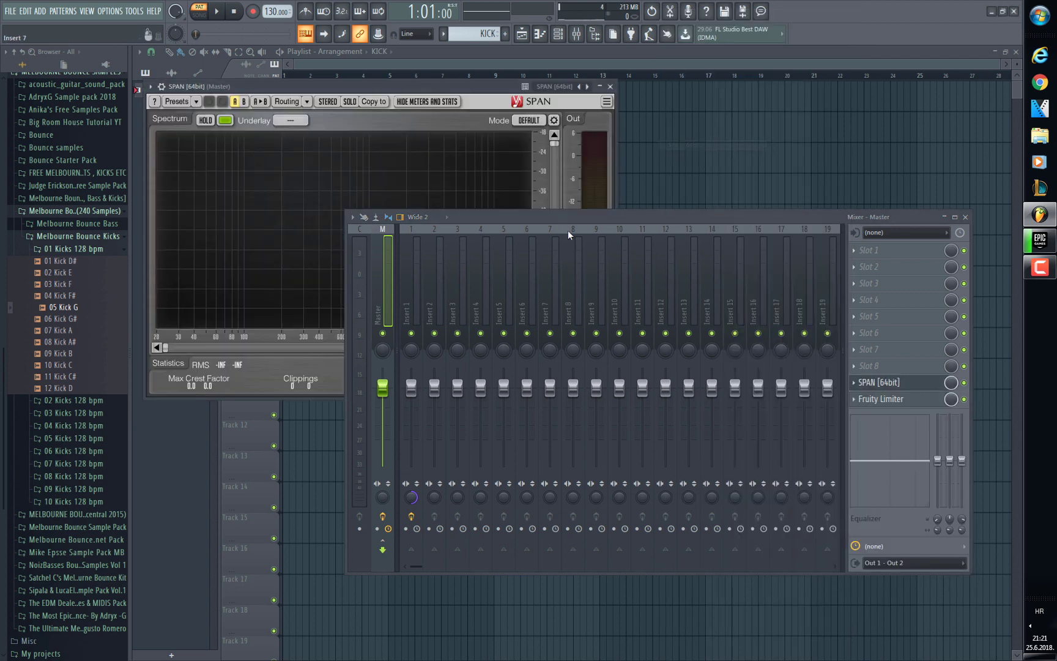
left_click_drag(583, 217, 536, 386)
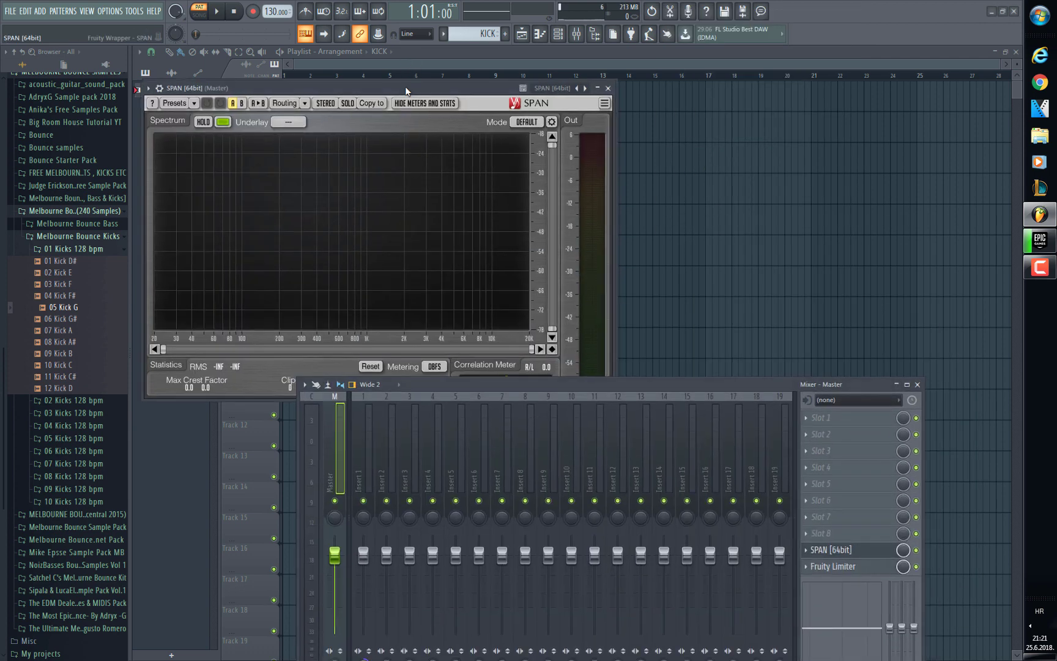
left_click_drag(405, 85, 370, 53)
left_click_drag(586, 391, 682, 235)
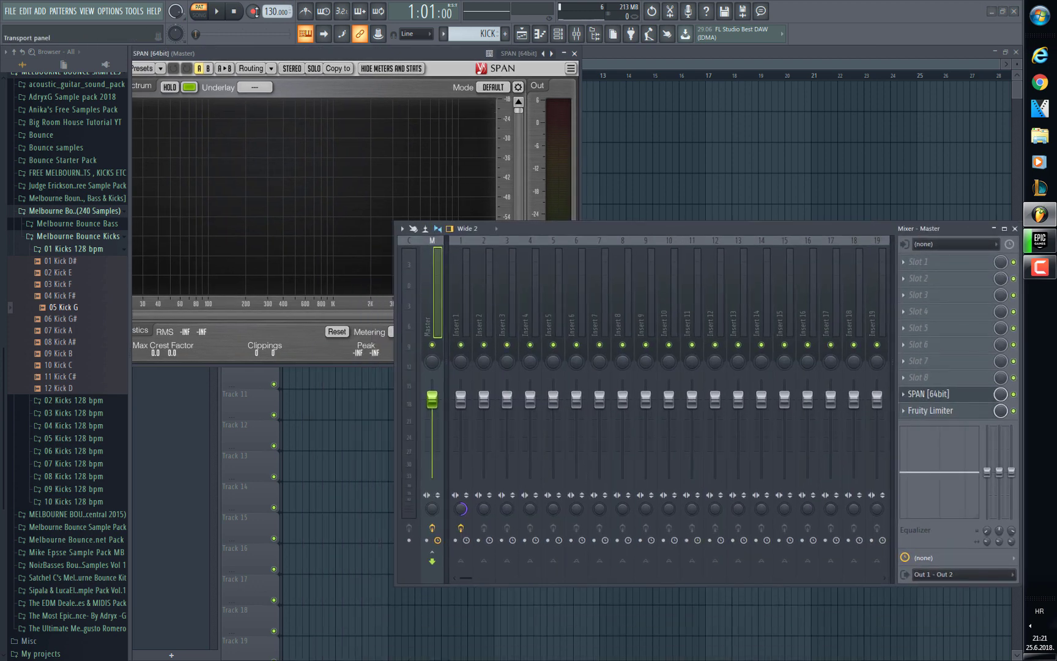
Step: Play the KICK pattern and check its peak level in SPAN on the Master track
left_click(219, 15)
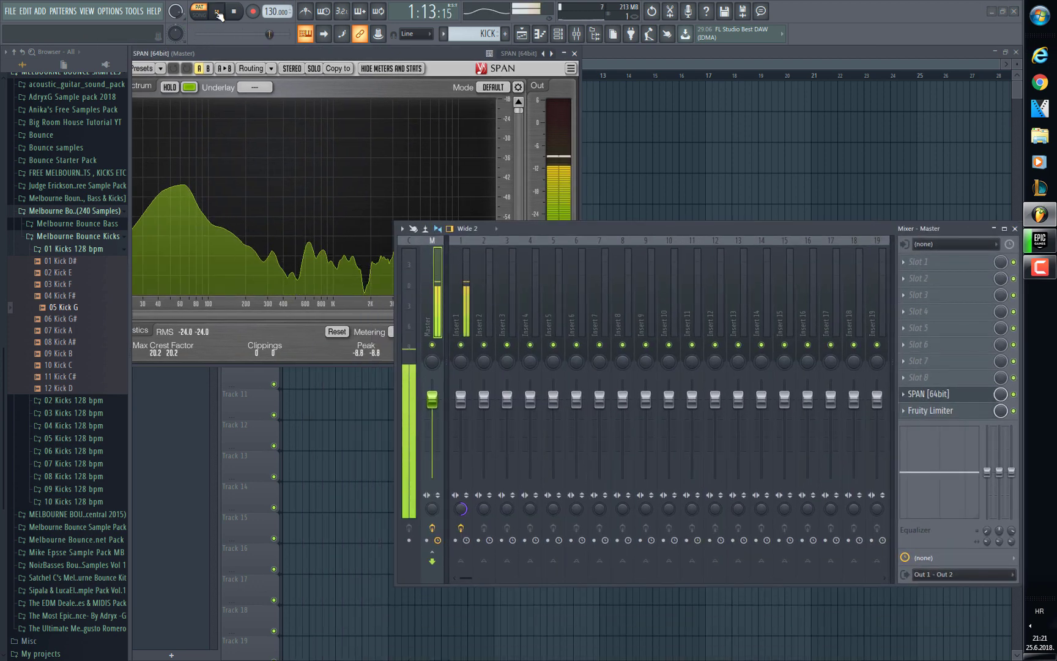
left_click(219, 14)
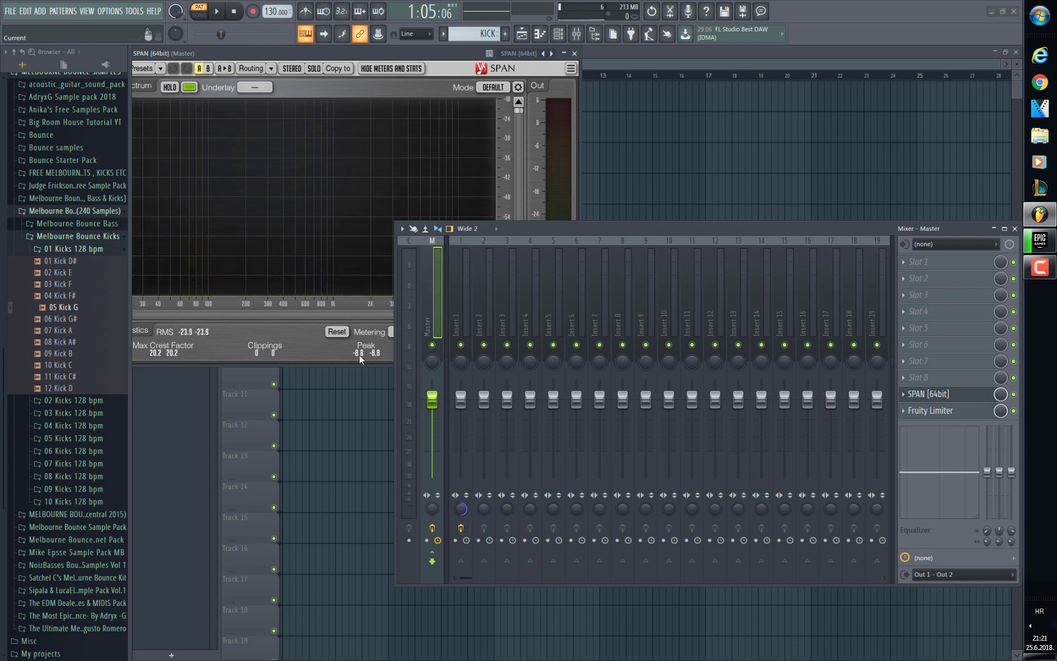
left_click(217, 12)
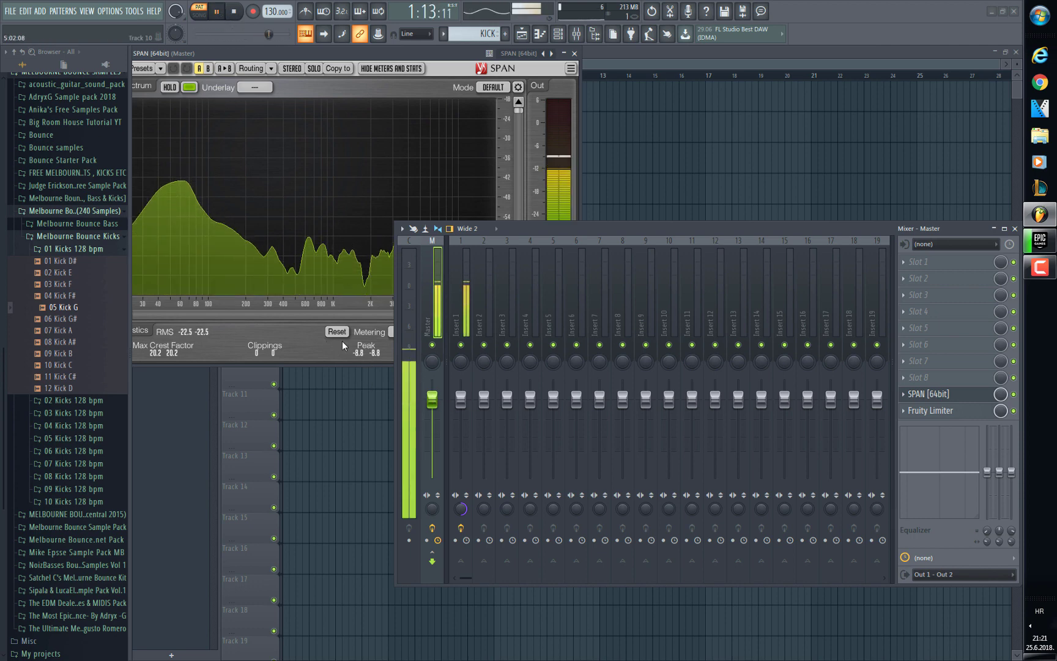
Step: Lower the Insert 1 fader to about -1.2 dB, checking the kick's peak against reset SPAN statistics, and close SPAN
key("space")
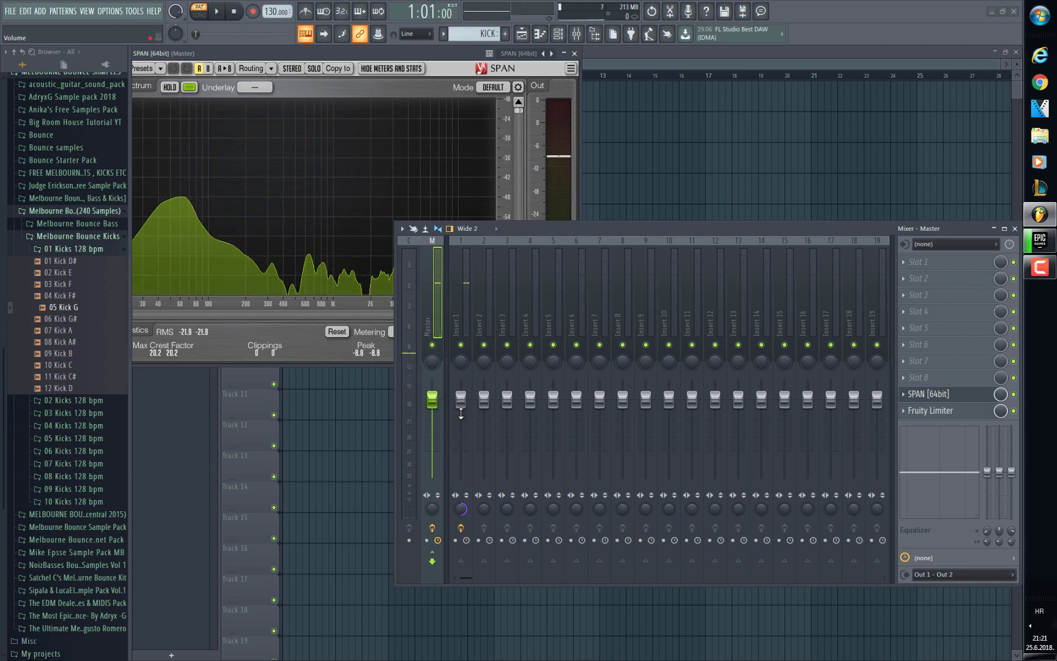
left_click_drag(462, 404, 461, 410)
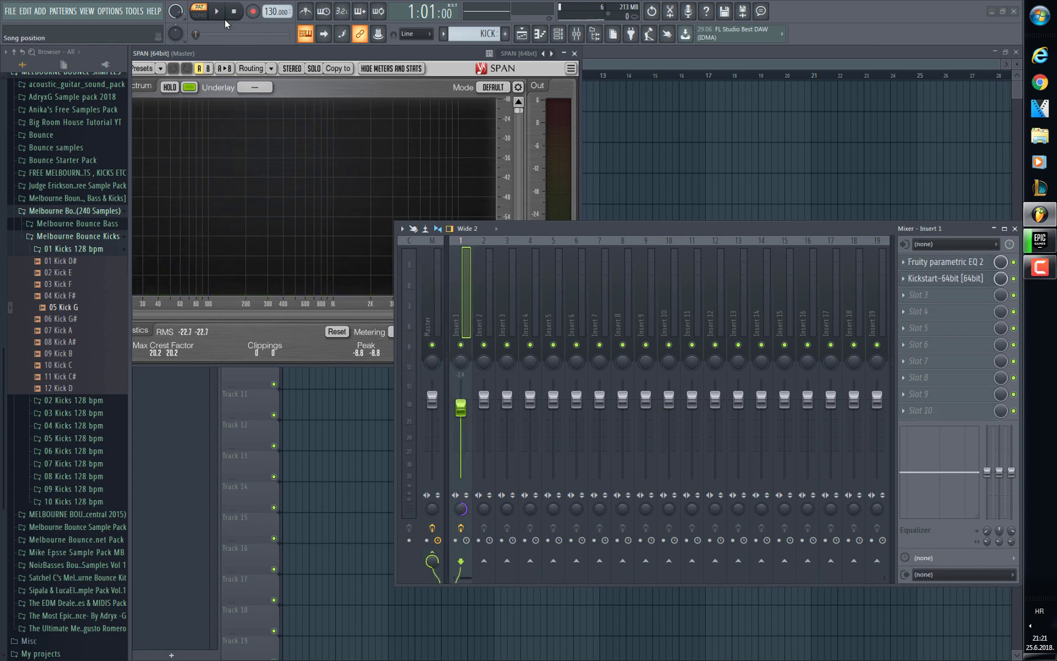
left_click(218, 12)
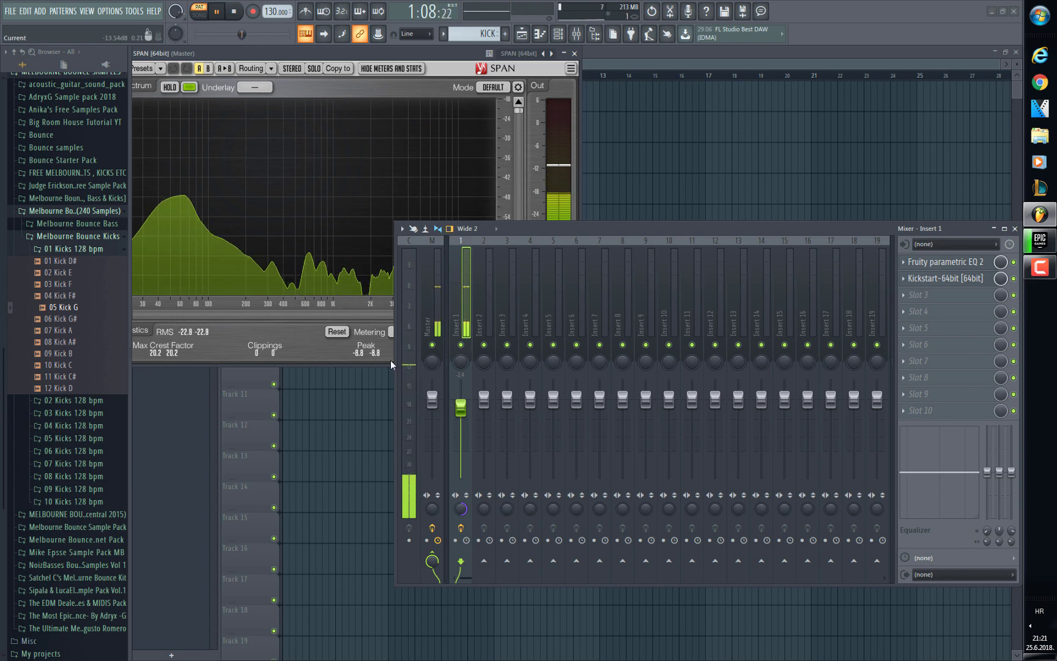
left_click(340, 334)
left_click_drag(460, 408, 460, 404)
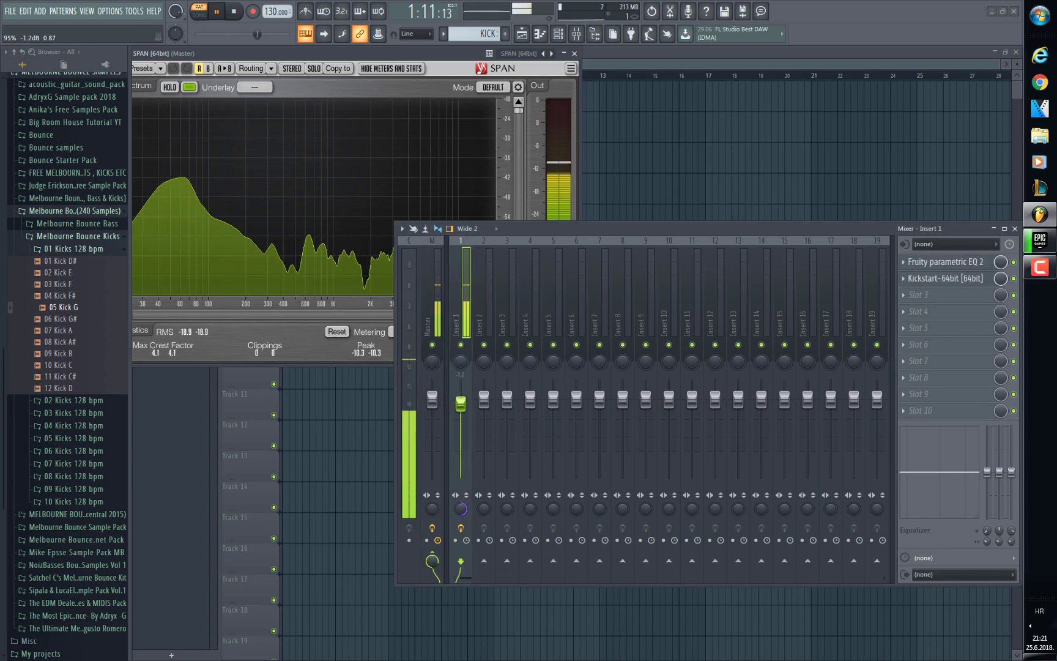
key("space")
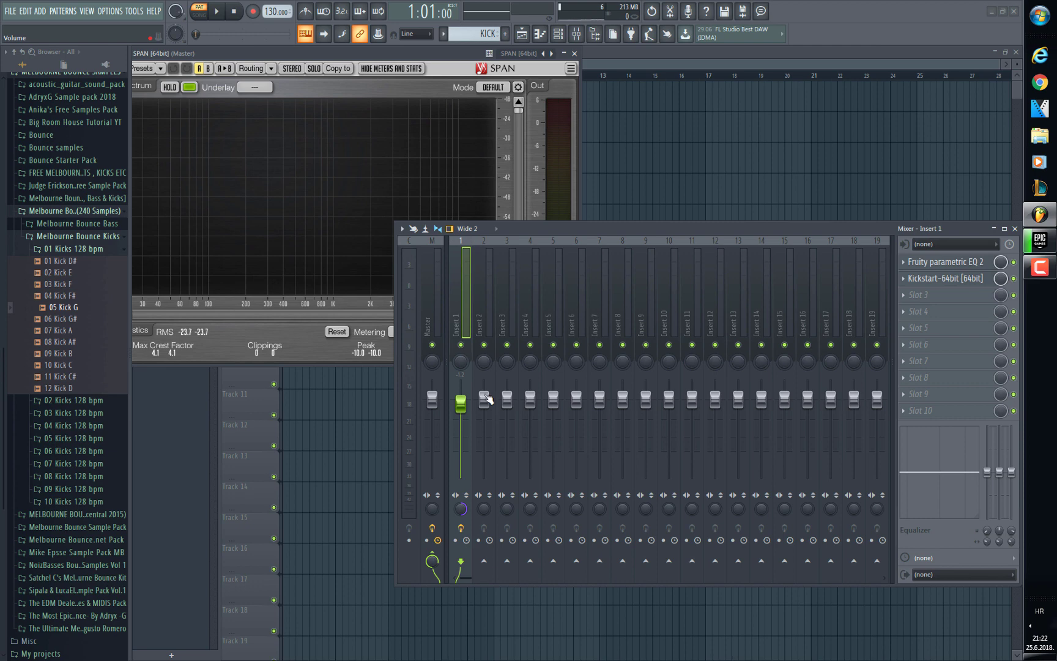
left_click(574, 53)
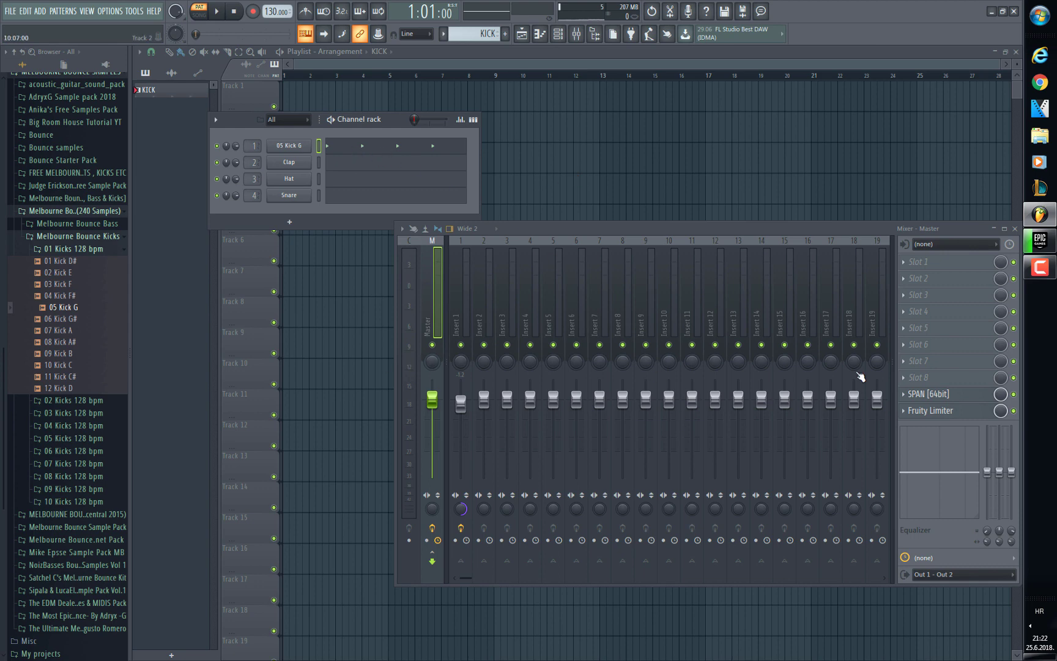
Step: Name mixer Insert 1 KICK and give it a blue-violet colour
left_click(467, 243)
right_click(467, 244)
left_click(489, 251)
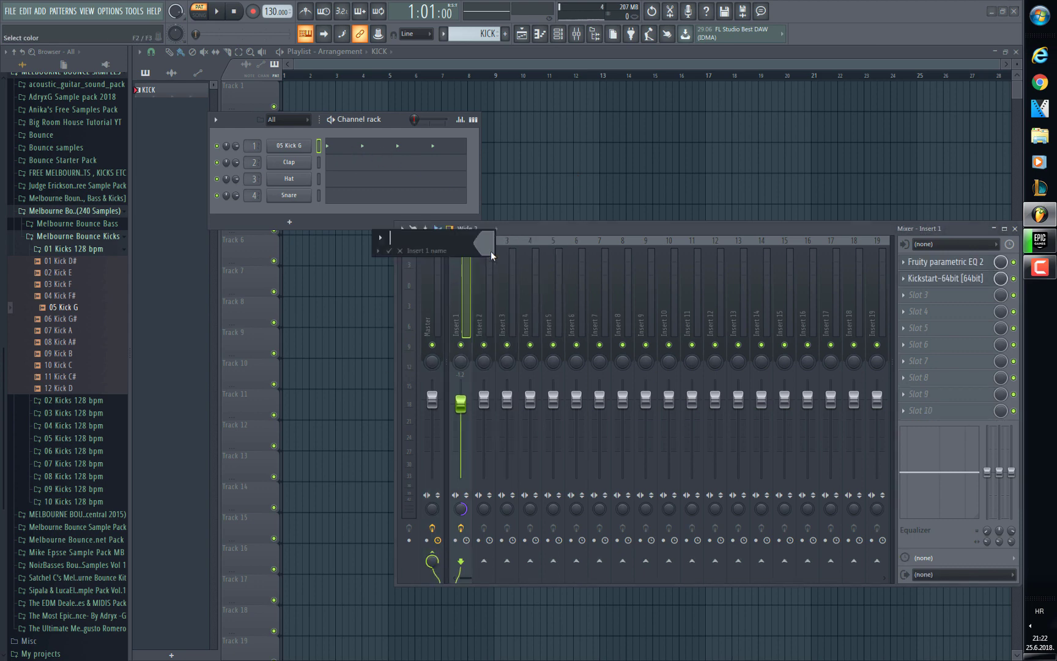
left_click(490, 249)
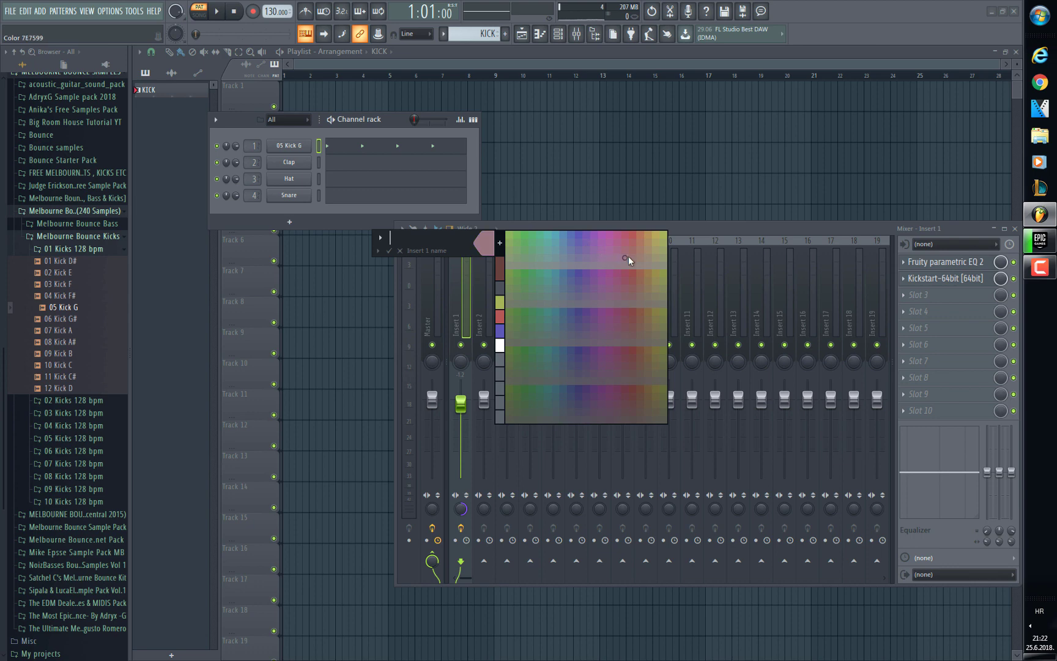
left_click(577, 233)
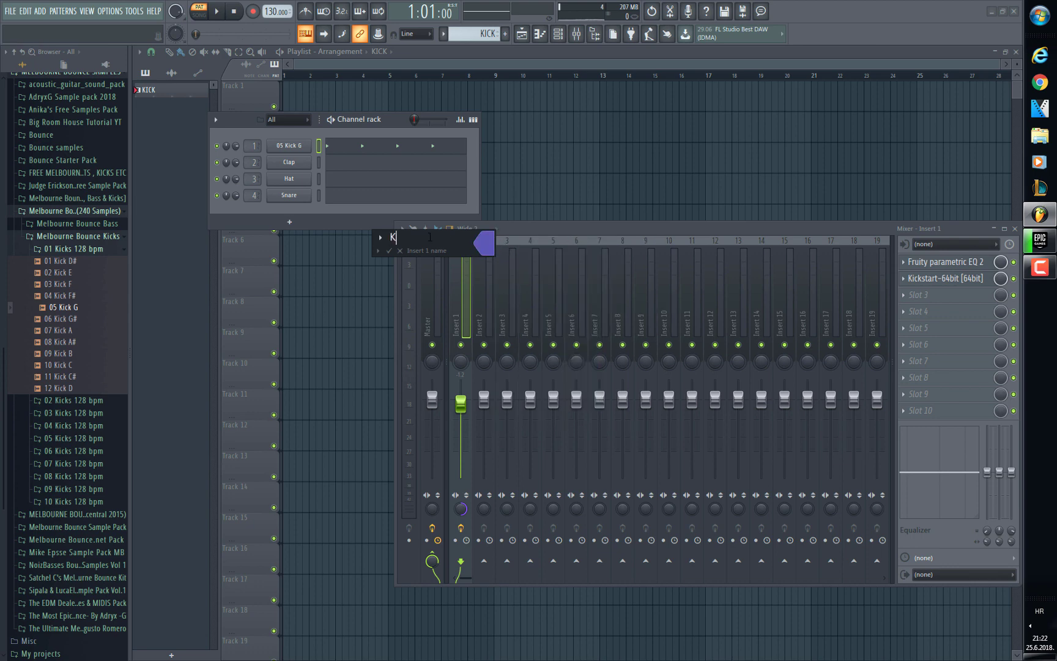
key("Return")
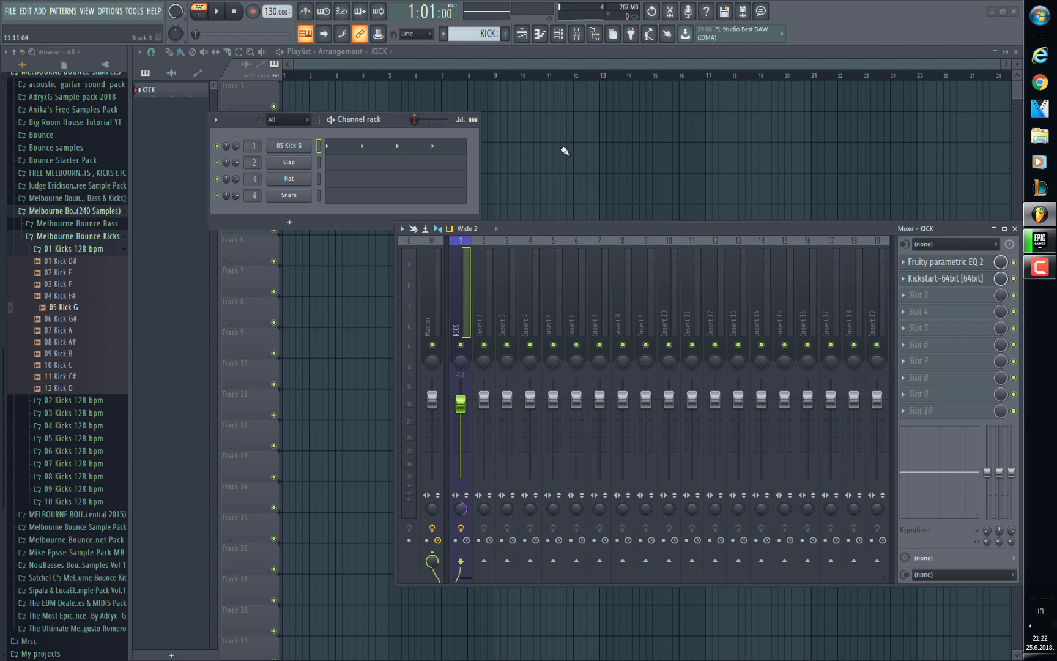
Step: Hide the channel rack and paint the KICK pattern across bars 1 to 16 of playlist Track 1
key("F6")
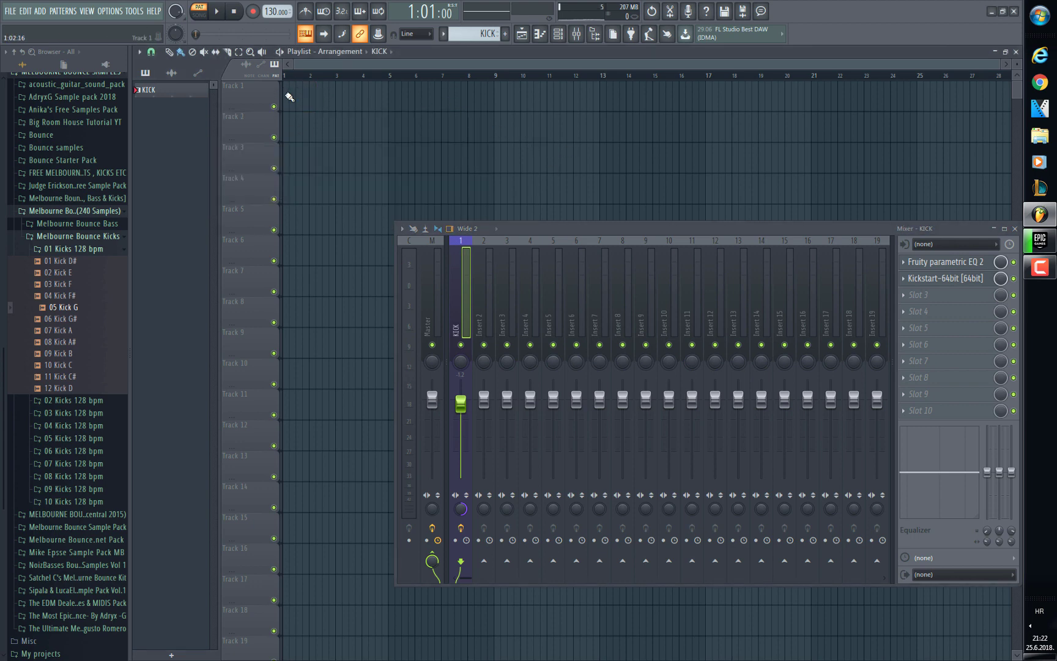
mouse_move(287, 88)
left_mouse_down()
mouse_move(528, 113)
mouse_move(689, 112)
left_mouse_up()
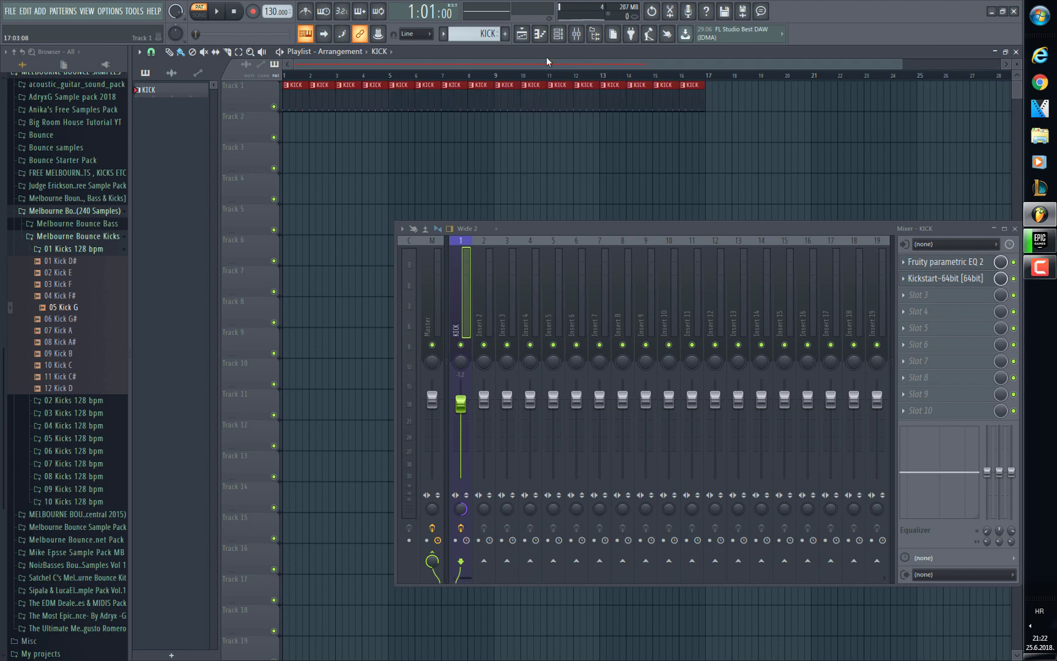
left_click_drag(905, 63, 650, 63)
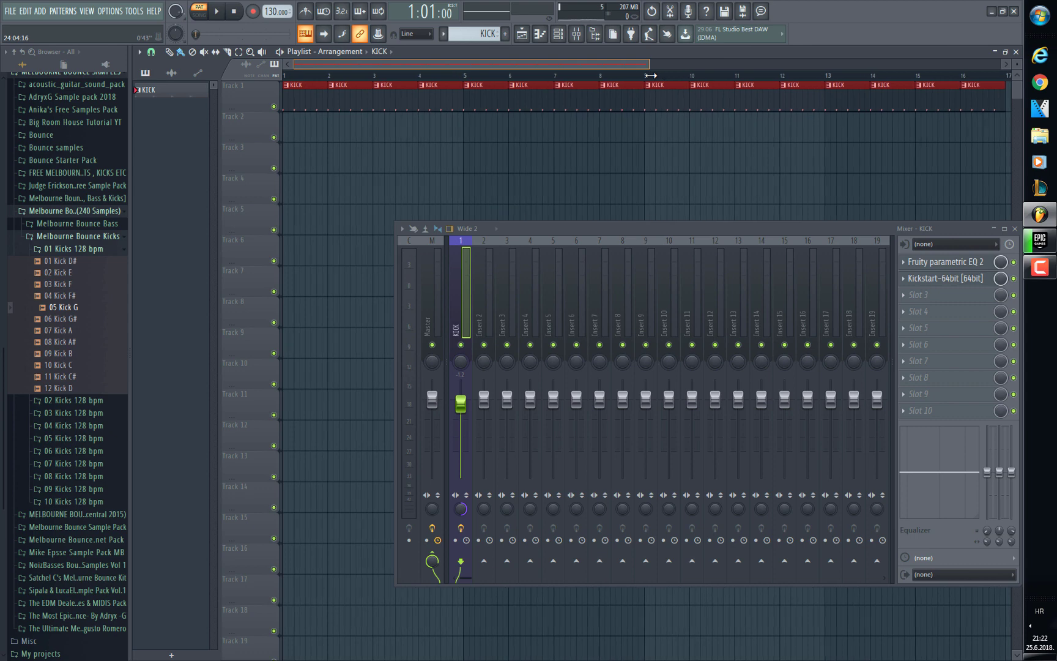
Step: Name mixer Insert 2 SUB BASS and give it a red colour
left_click(488, 264)
right_click(487, 255)
left_click(520, 259)
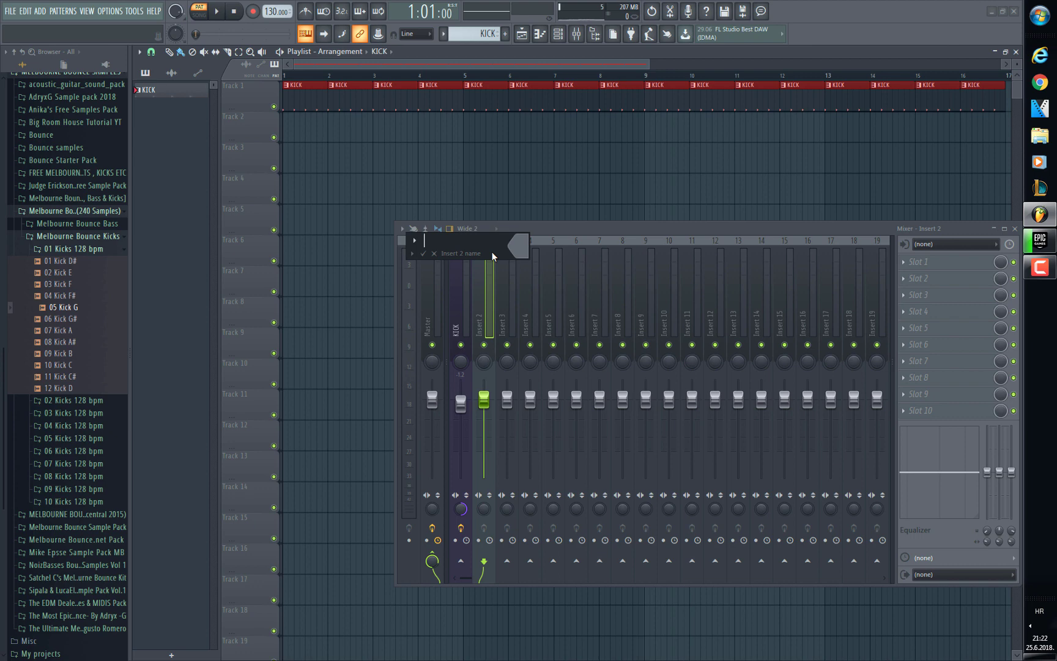
type("SUB BASS")
left_click(519, 245)
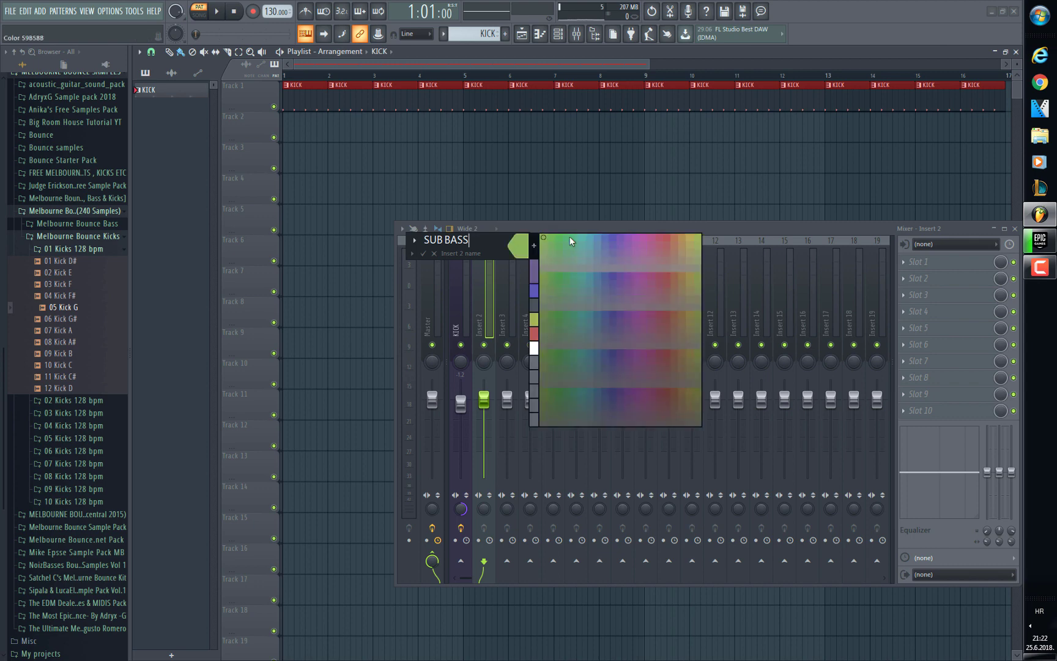
left_click(668, 234)
key("Return")
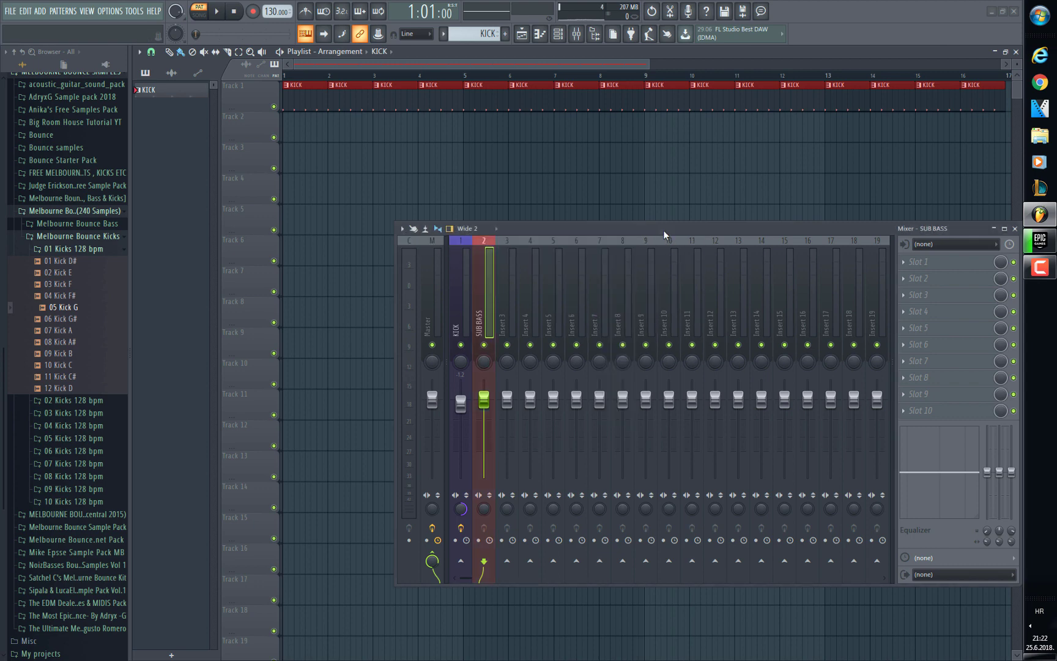
Step: Lower the SUB BASS fader to about -3.6 dB and mute the KICK mixer track
left_click_drag(486, 399, 484, 412)
left_click(461, 345)
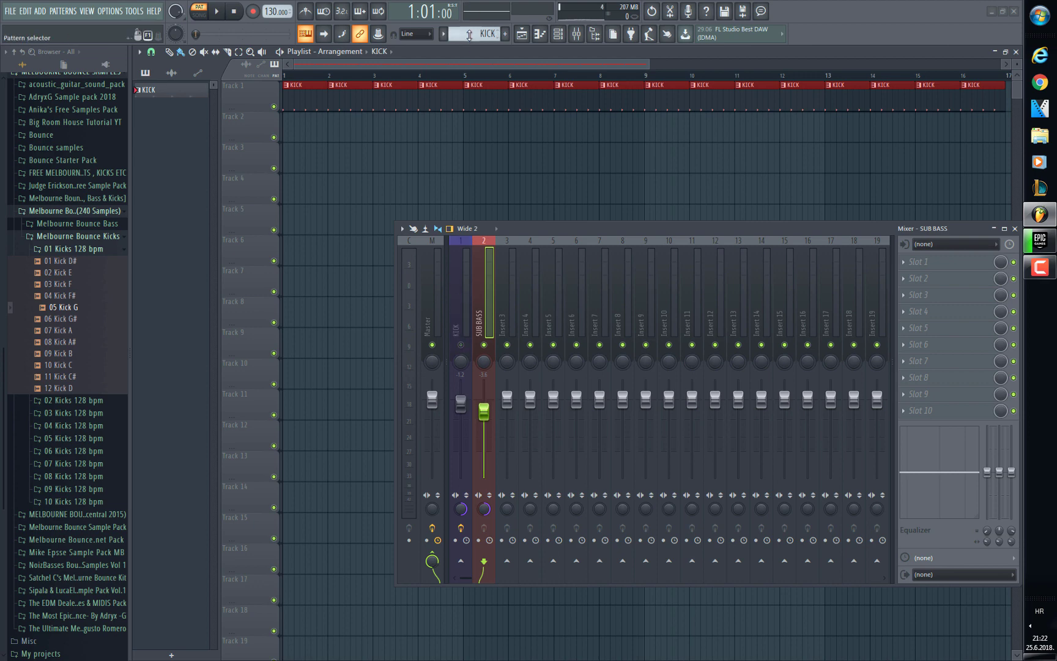
Step: Create a new pattern and name it BASS
left_click(504, 34)
left_click(480, 33)
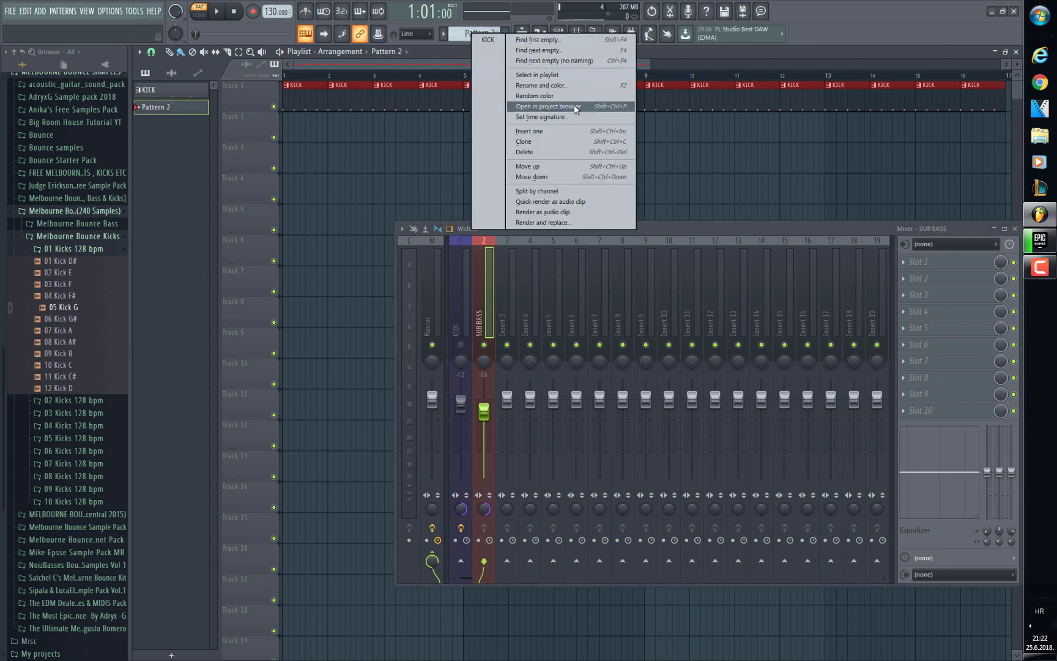
left_click(574, 85)
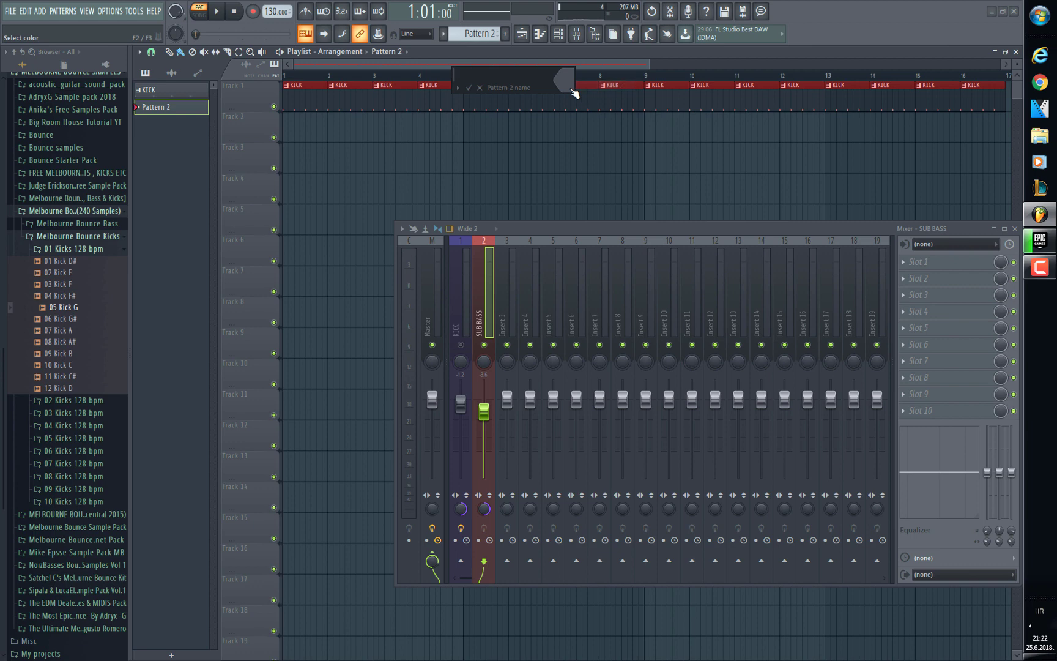
type("BASS")
key("Return")
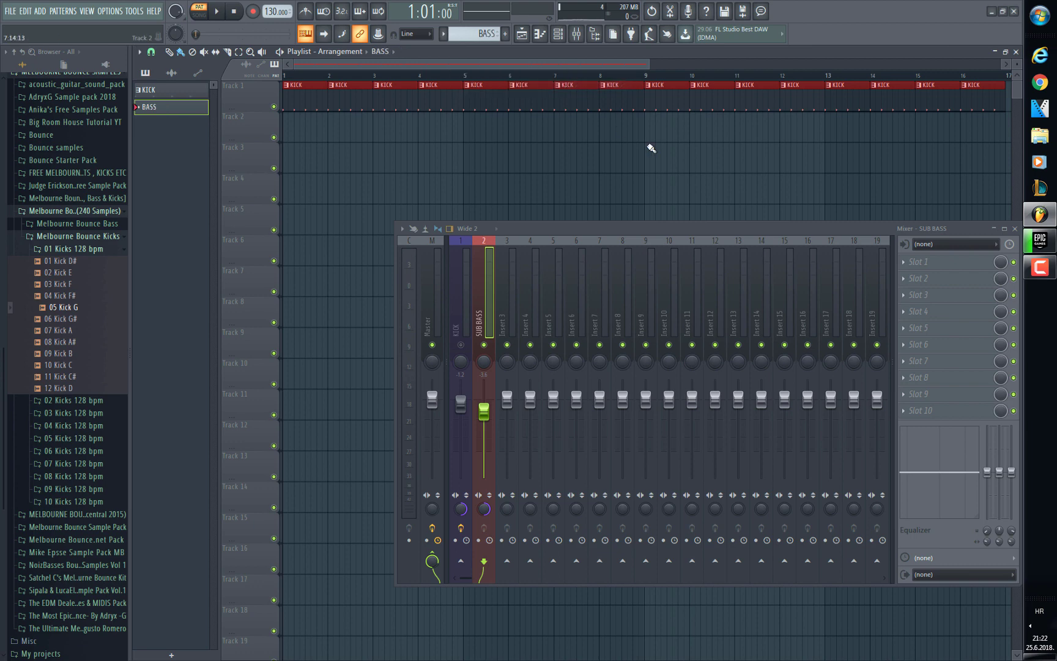
Step: Move the mixer lower, bring up the channel rack above it, and show the plugin database in the browser
left_click_drag(642, 228, 609, 397)
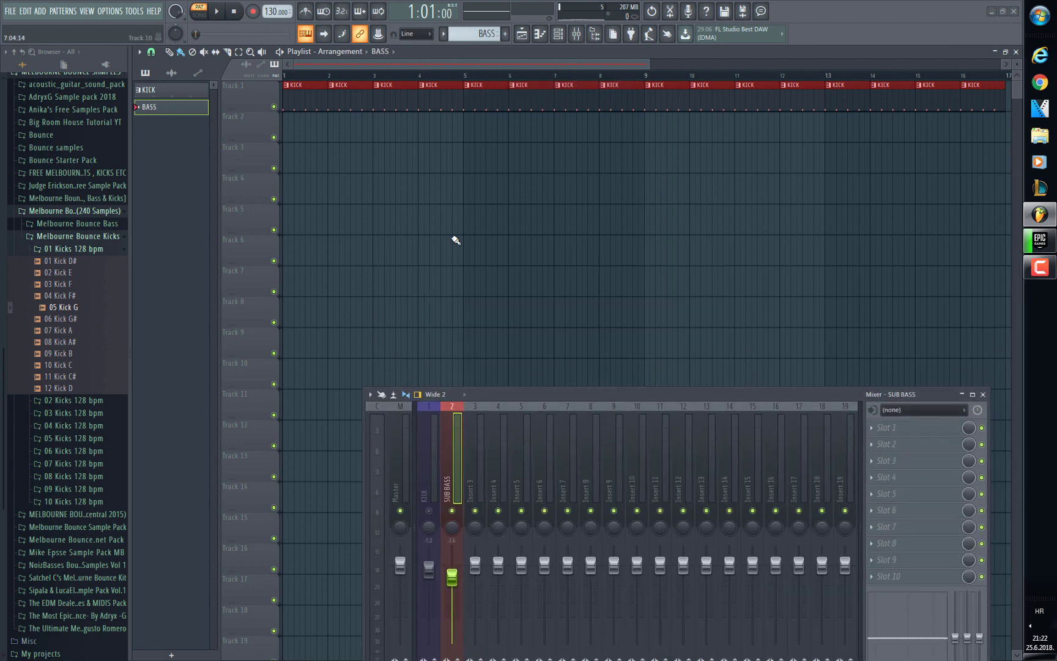
left_click(558, 33)
left_click_drag(391, 121, 454, 144)
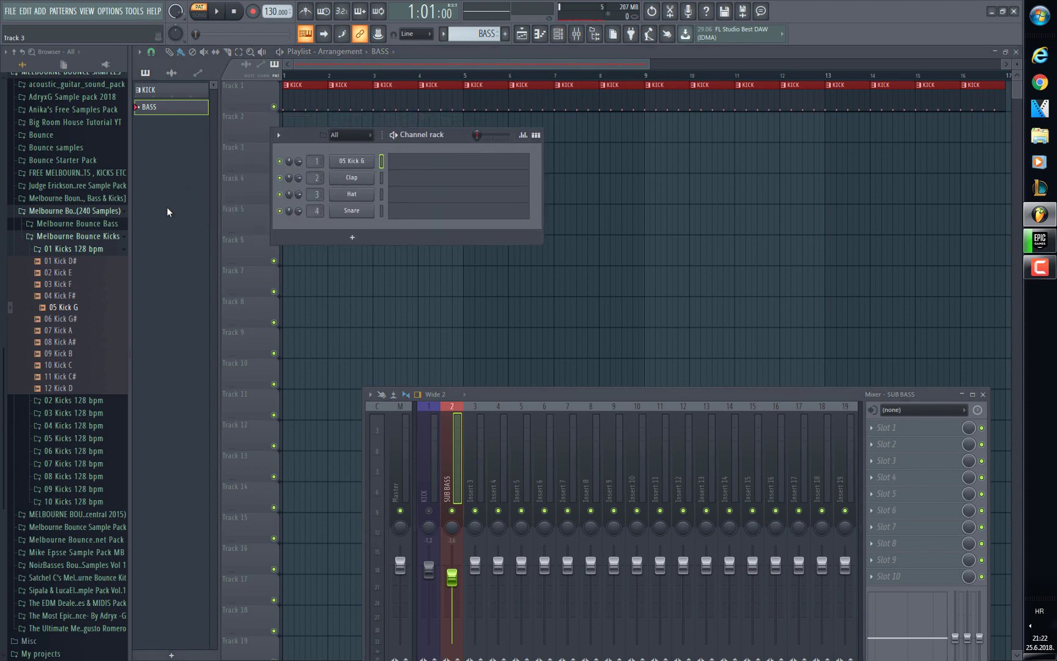
left_click(106, 64)
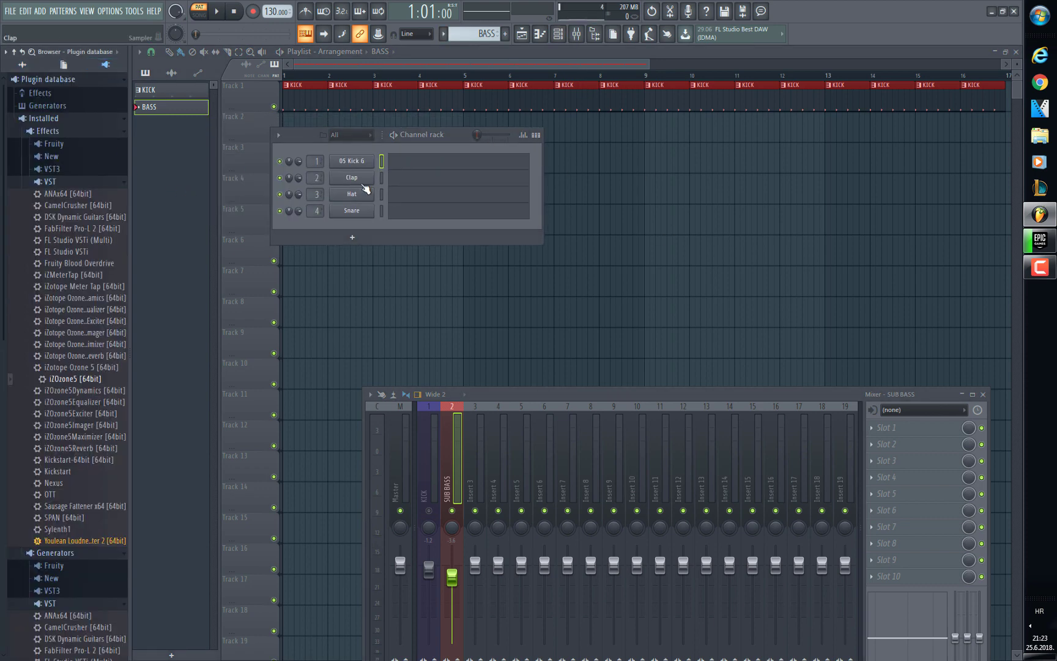
left_click_drag(73, 203, 73, 197)
Step: Replace the Clap channel with the DirectWave sampler and show its channel settings with the window arranged above the mixer
right_click(371, 177)
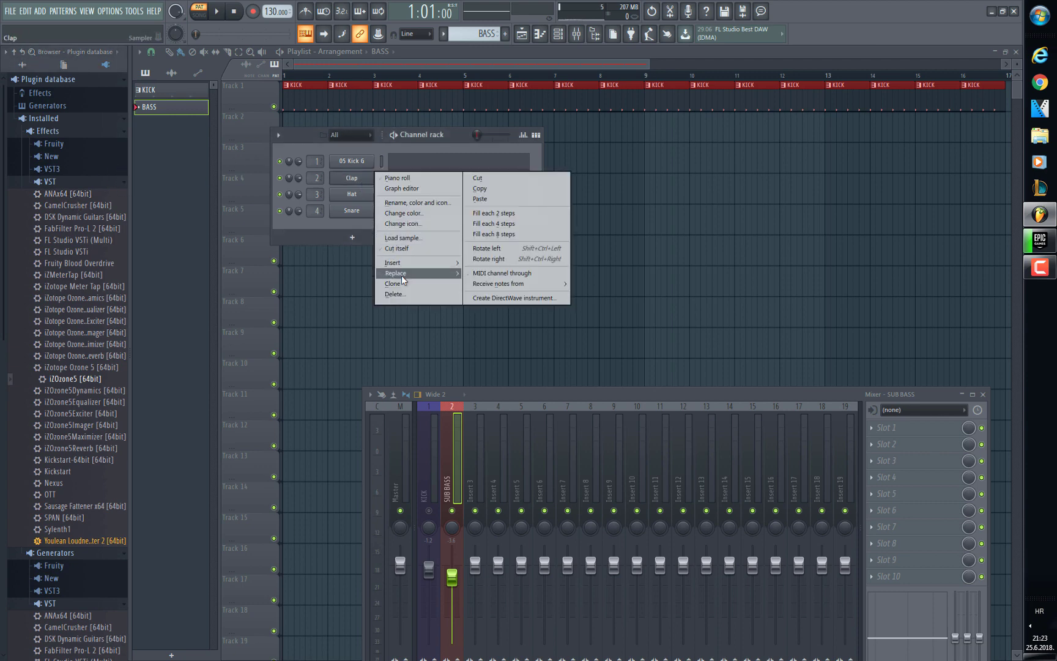
mouse_move(401, 275)
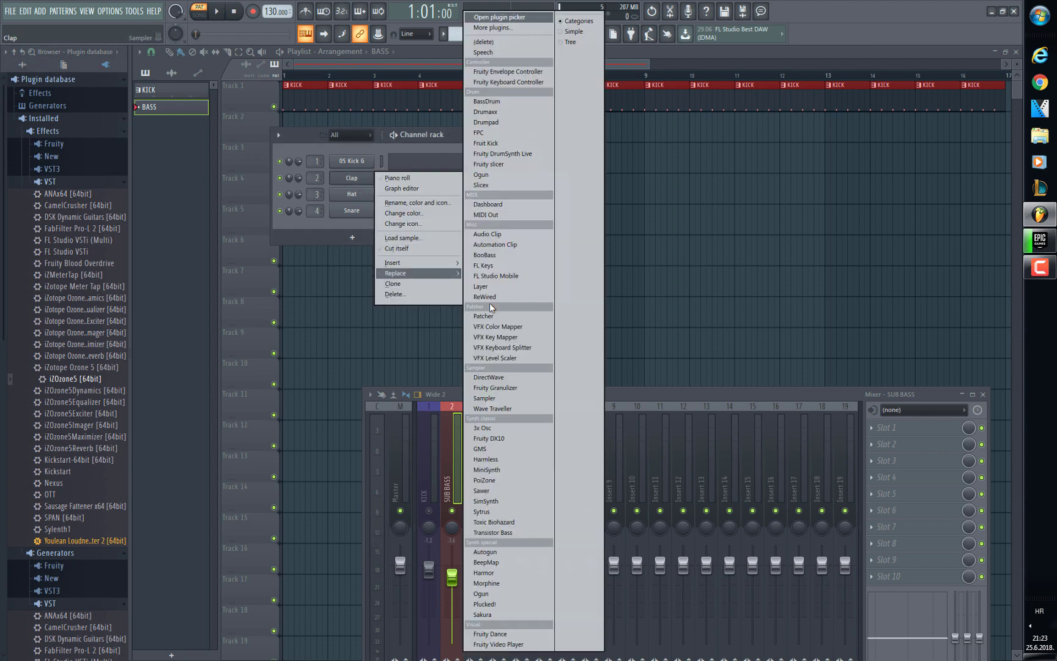
left_click(507, 379)
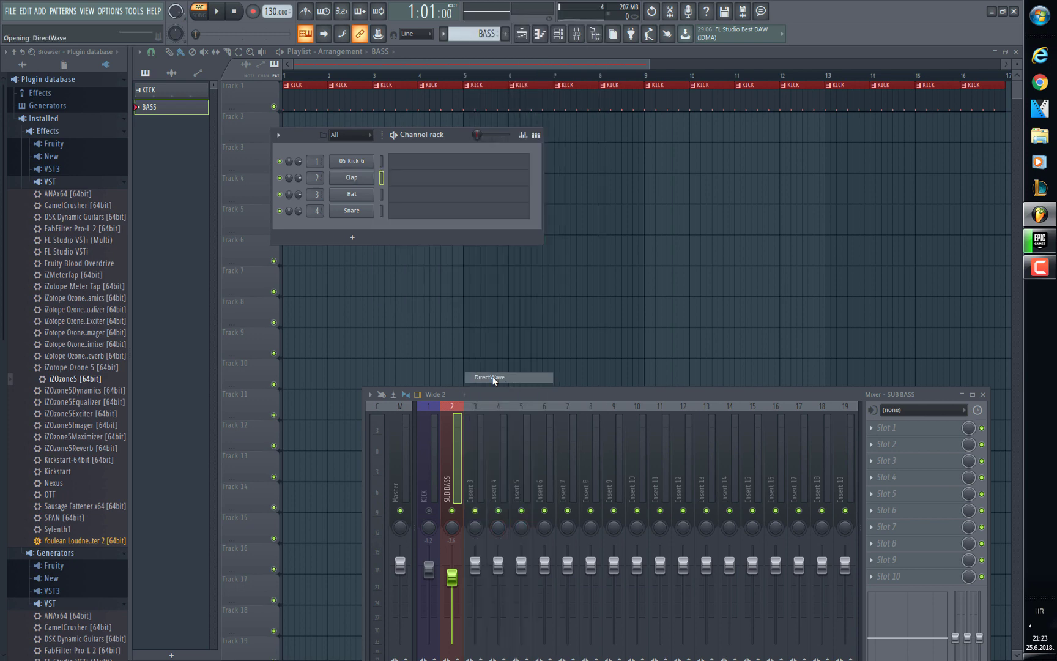
left_click_drag(491, 148, 520, 78)
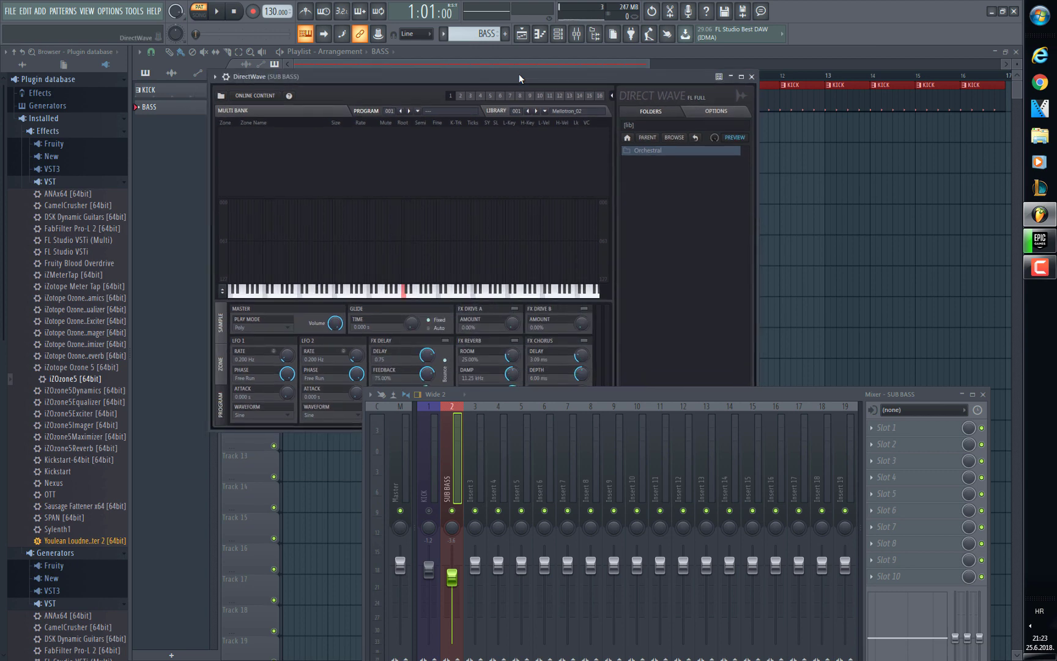
left_click_drag(586, 411, 576, 450)
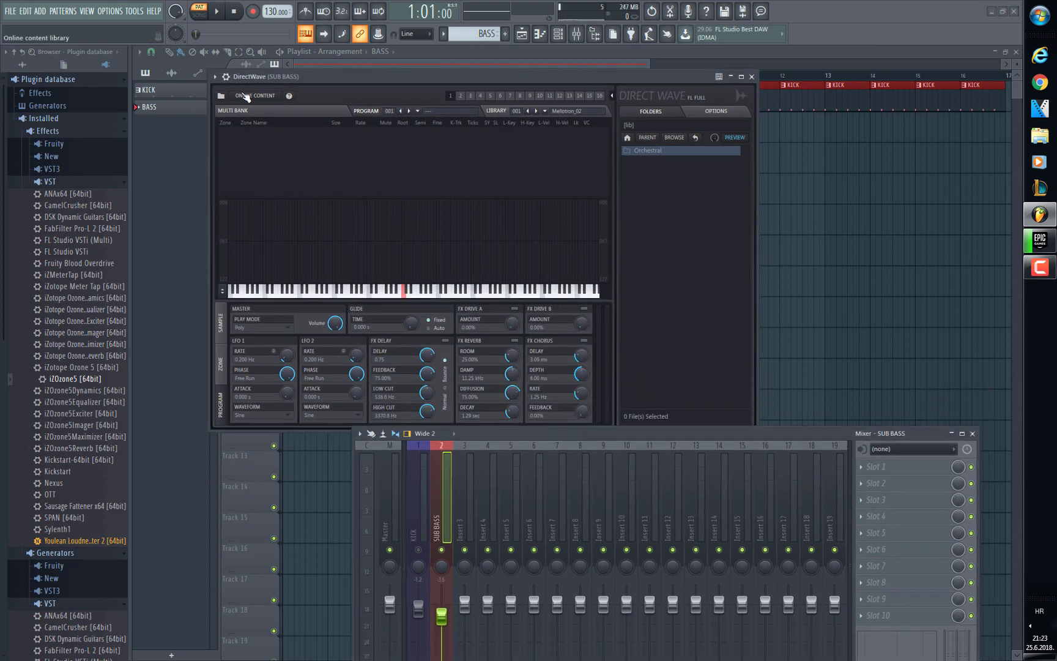
left_click(229, 79)
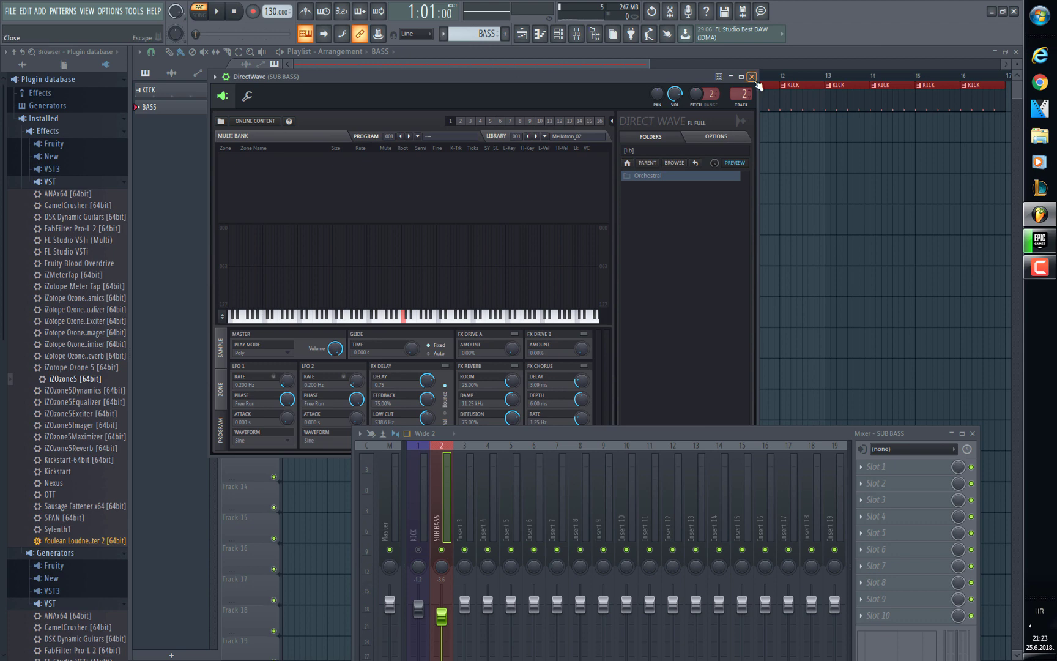
Step: Browse the Melbourne Bounce Bass sample folders and load 05 Bass G from 01 Bass 128 bpm into DirectWave
left_click(22, 64)
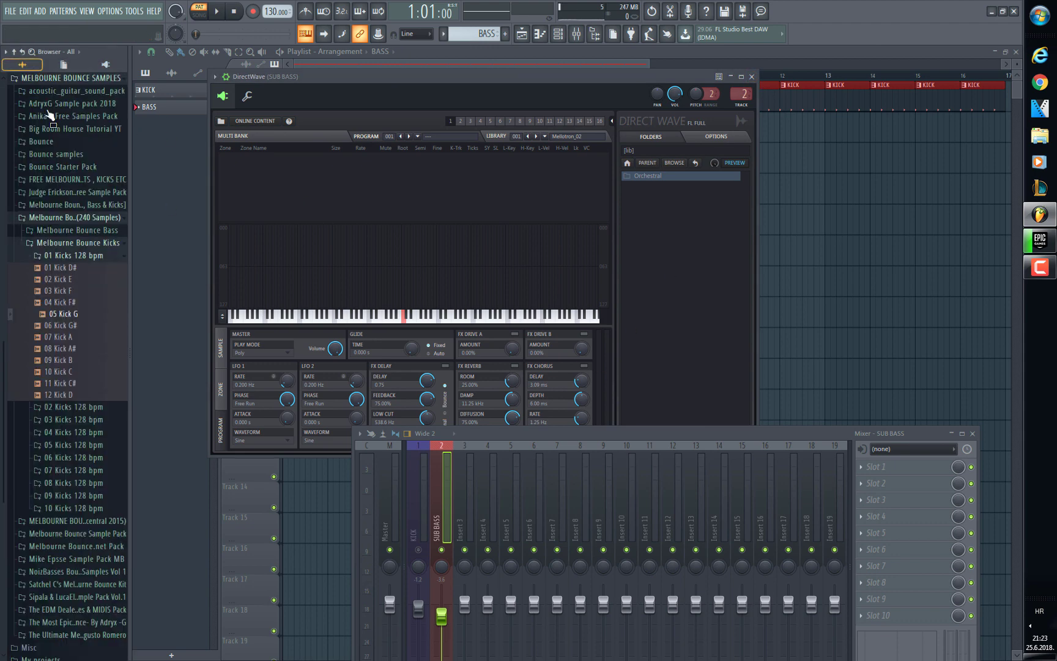
left_click(88, 255)
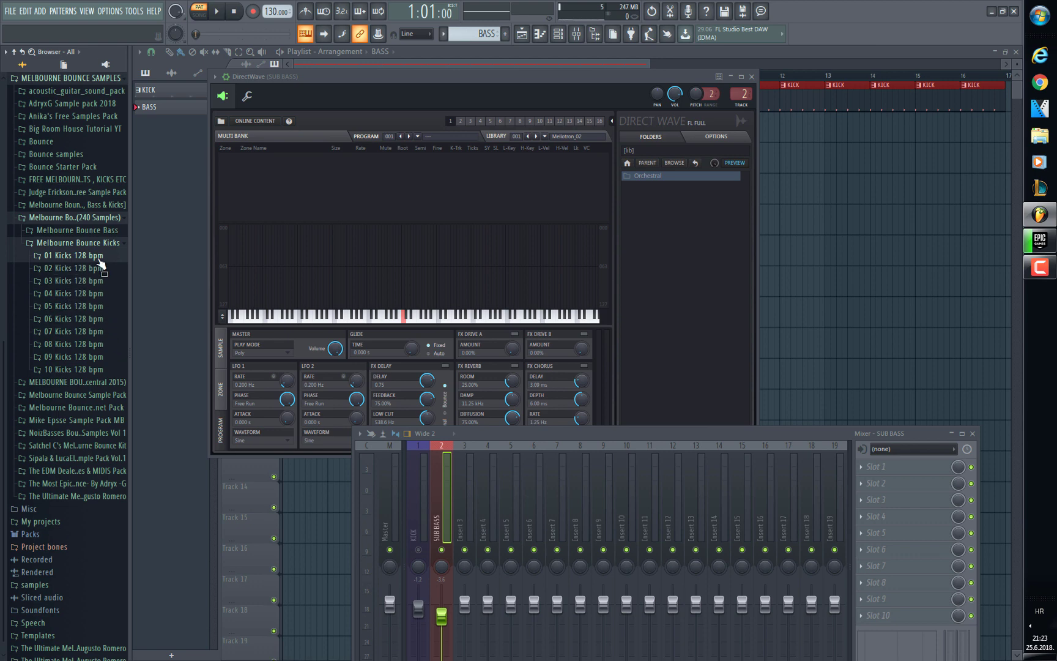
left_click(96, 231)
left_click(86, 401)
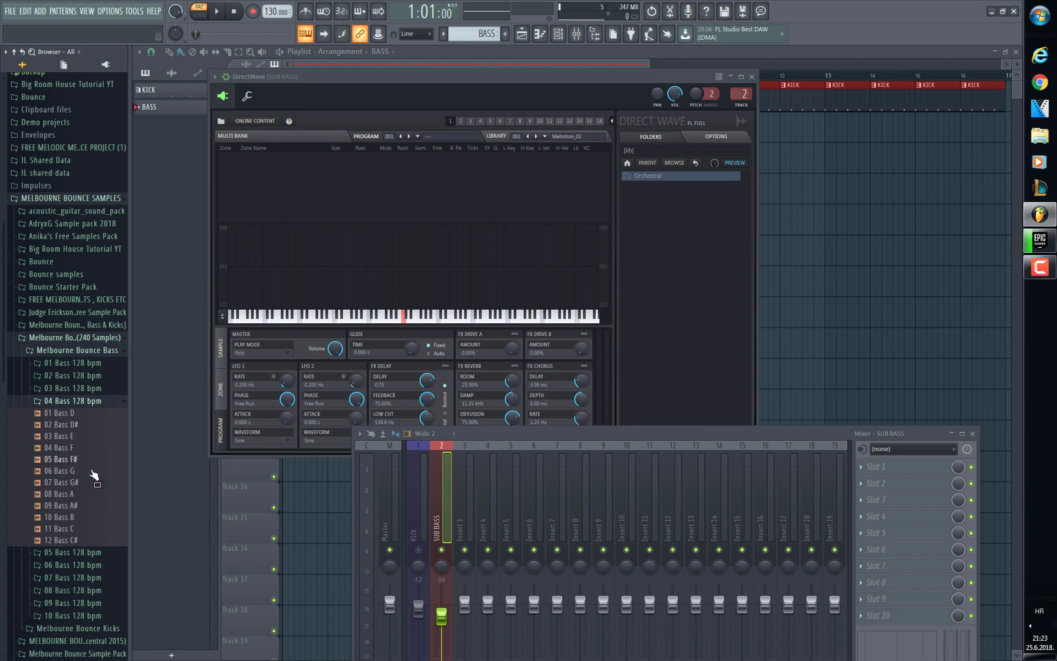
left_click(71, 388)
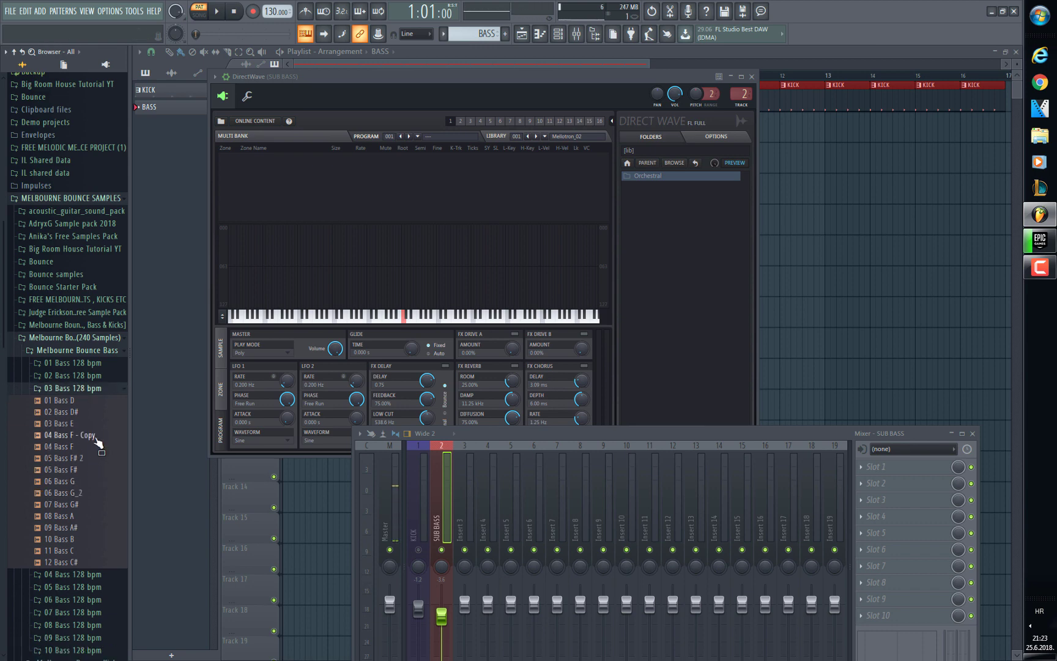
left_click(70, 375)
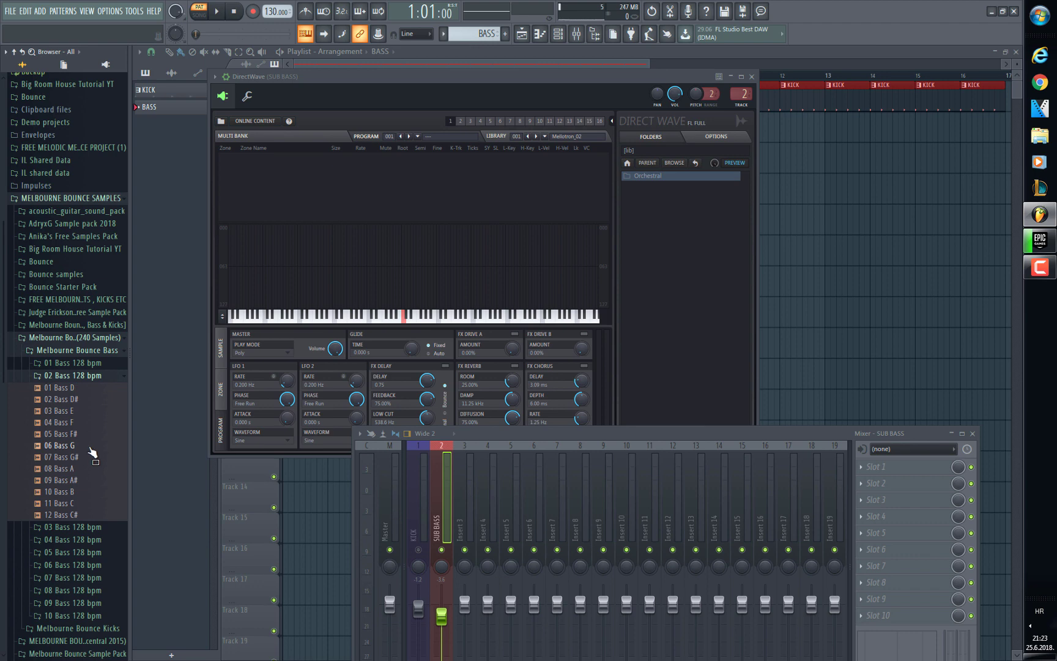
left_click(89, 447)
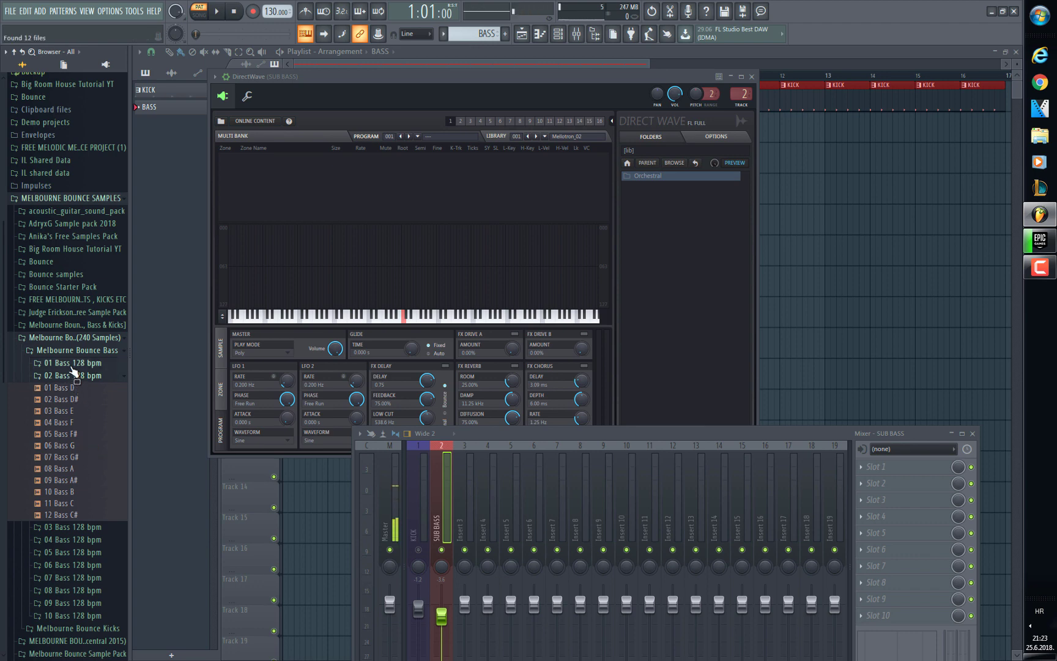
left_click(71, 363)
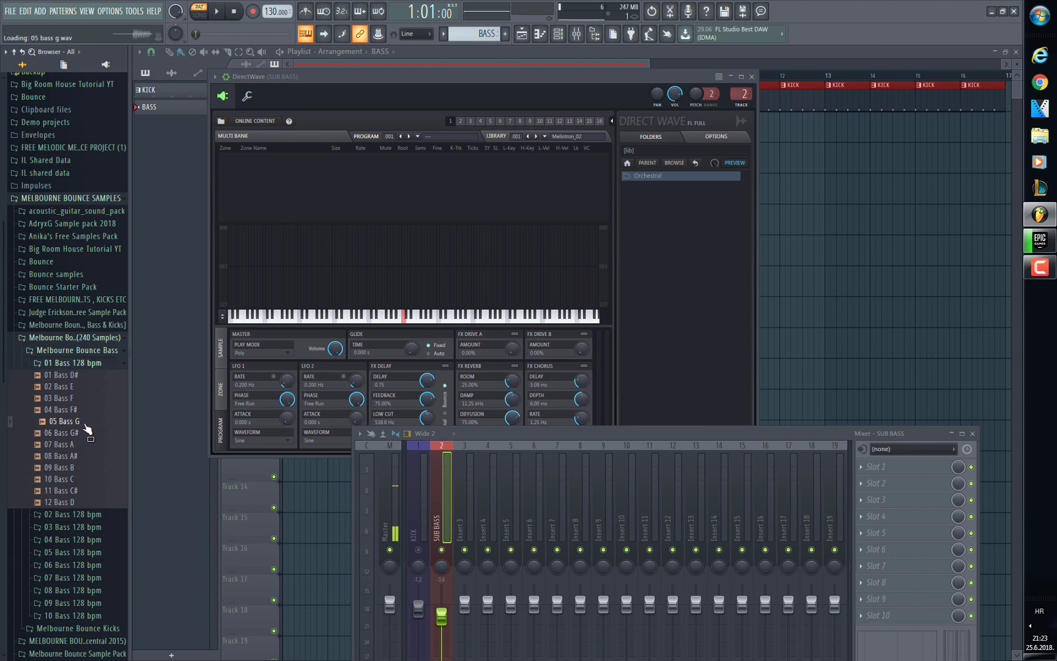
left_click_drag(170, 370, 393, 257)
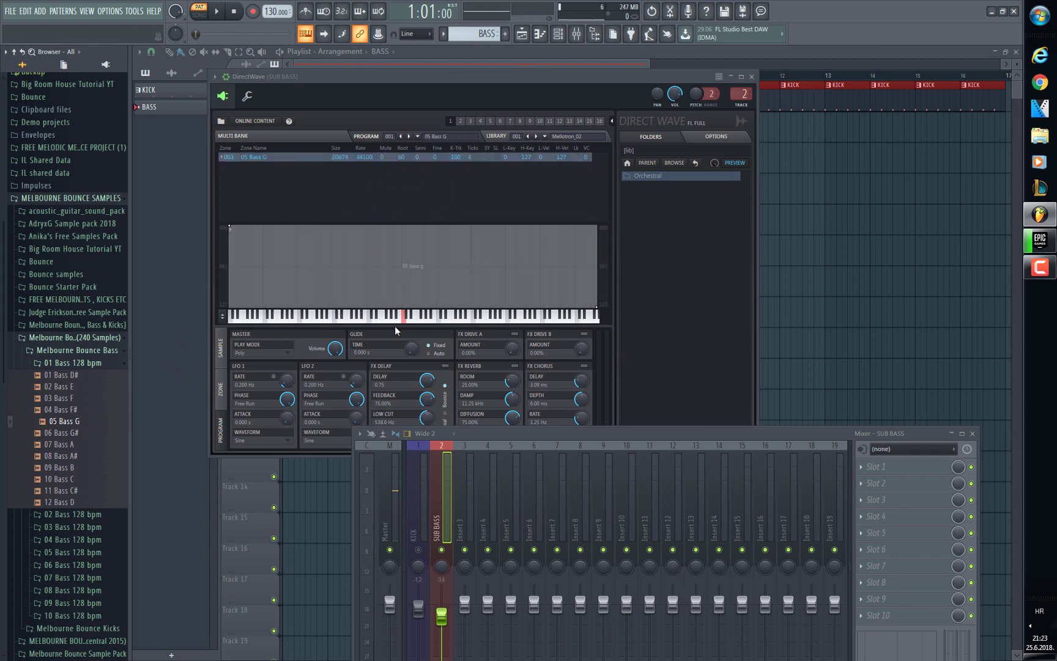
Step: Close DirectWave and enter four evenly spaced off-beat G3 notes across bar 1 in its piano roll
left_click(753, 77)
right_click(352, 178)
left_click(374, 182)
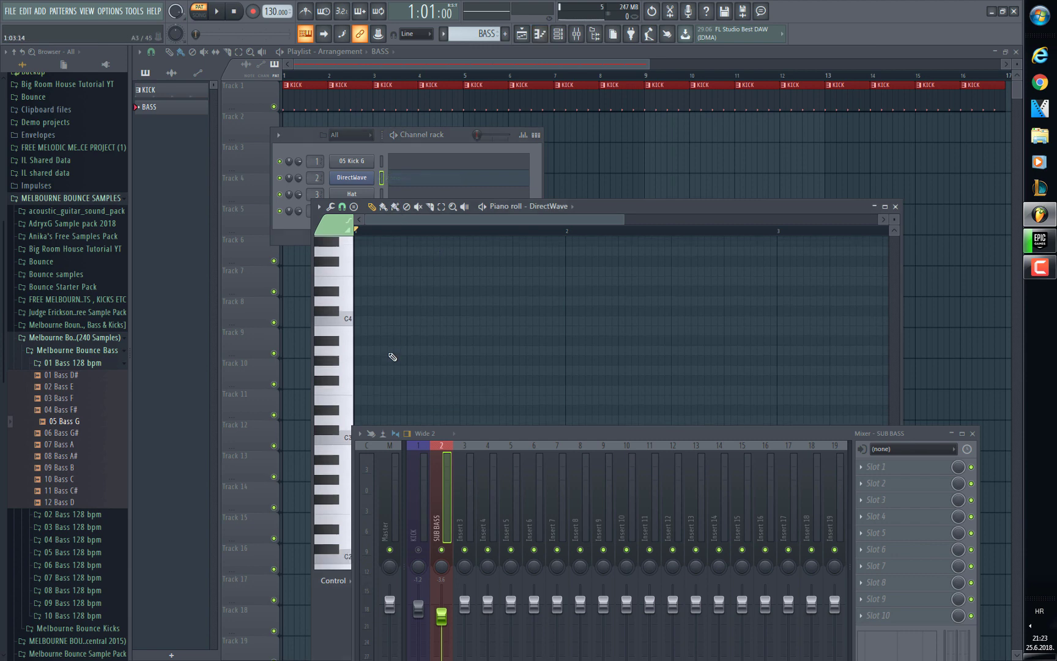
scroll(394, 348, "up", 2)
left_click(391, 284)
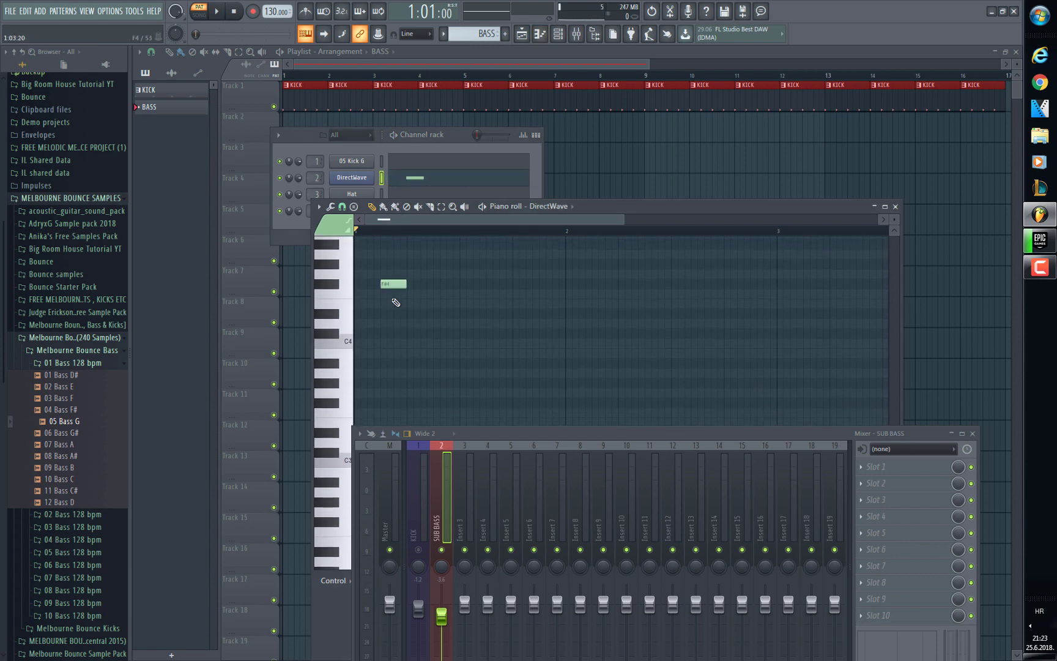
left_click_drag(394, 360, 446, 396)
left_click(424, 395)
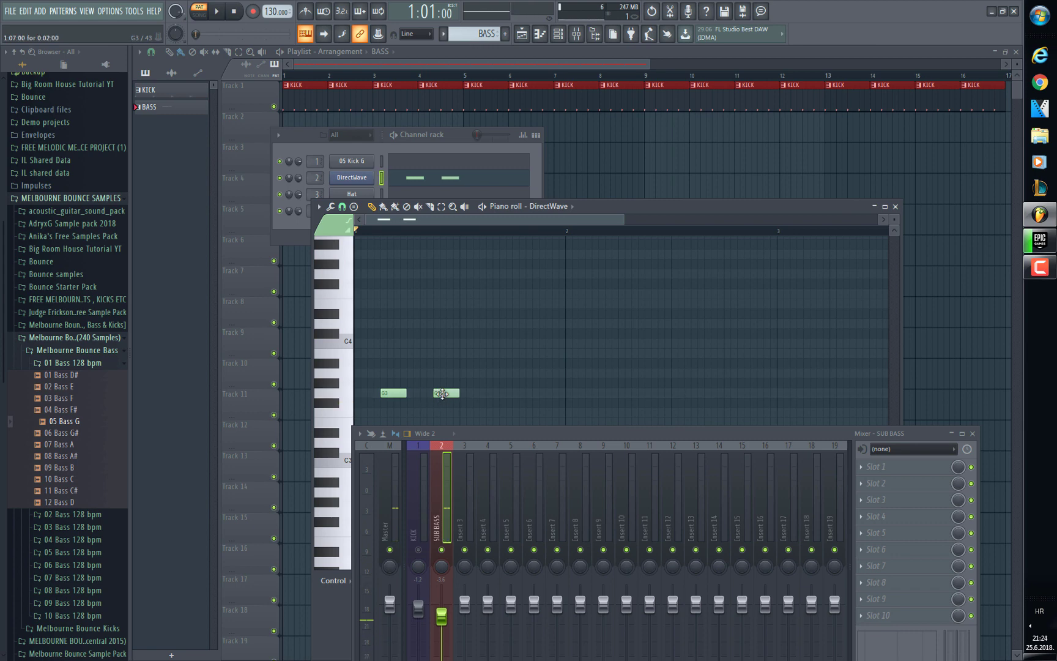
left_click(486, 394)
left_click(549, 395)
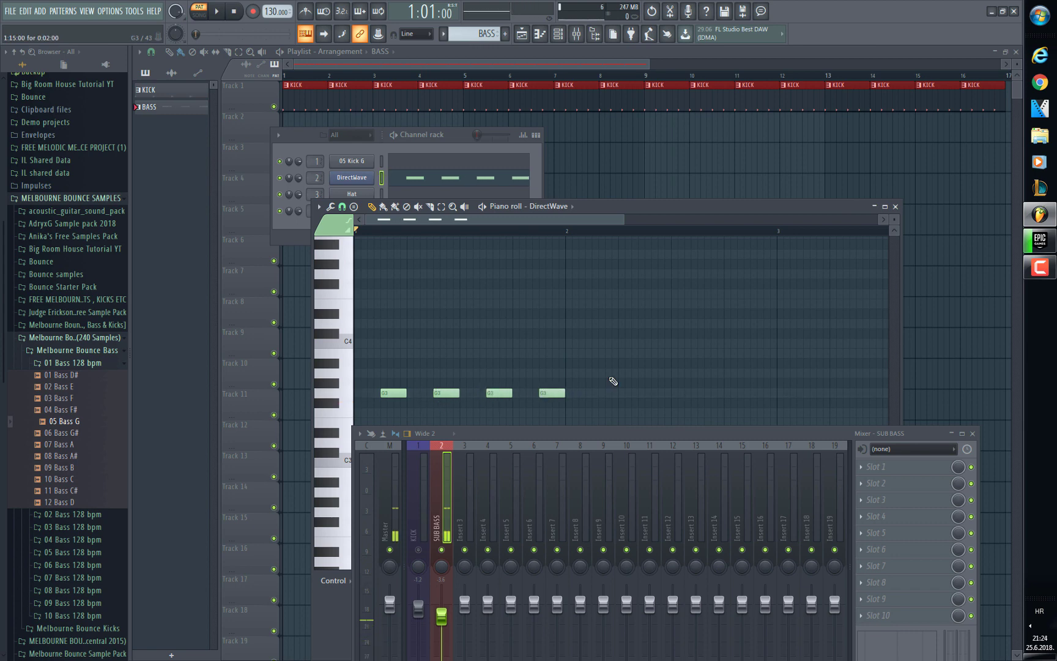
Step: Duplicate the four G3 notes of bar 1 into bar 2 with the same spacing
scroll(601, 343, "down", 3)
left_click(600, 335)
right_click(601, 335)
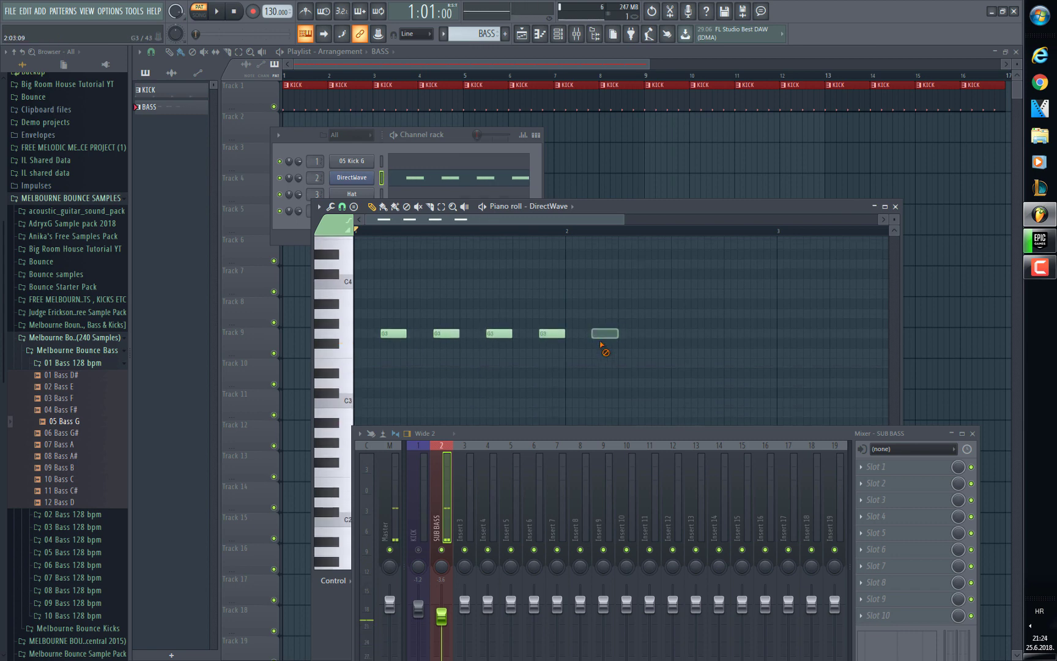
key("ctrl+a")
left_click_drag(574, 330, 520, 334)
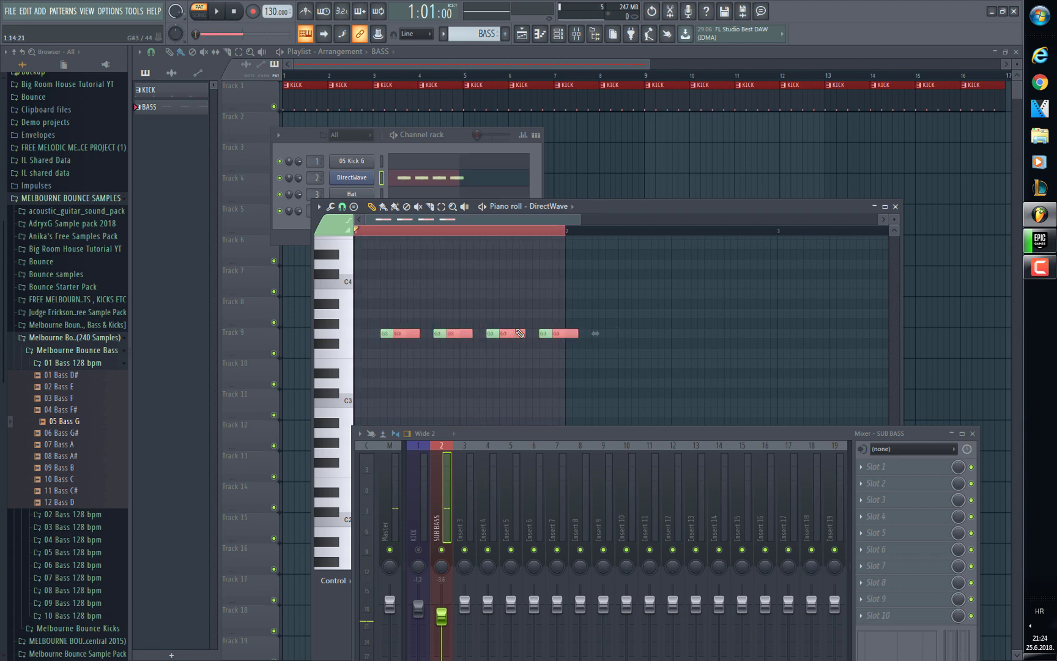
left_click_drag(409, 332, 610, 326)
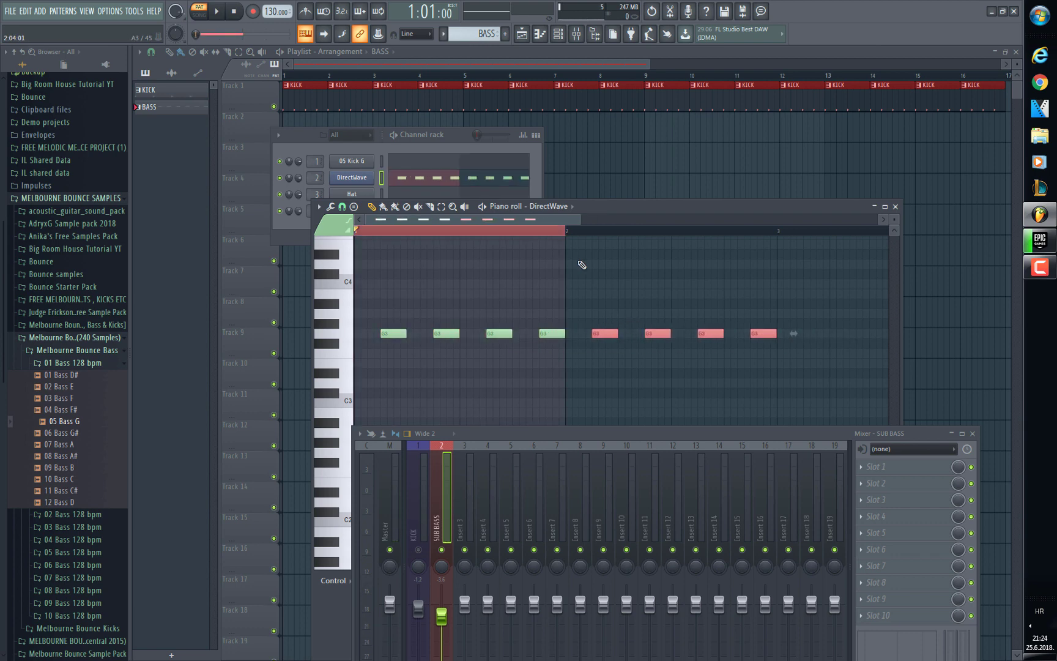
key("space")
left_click(590, 241)
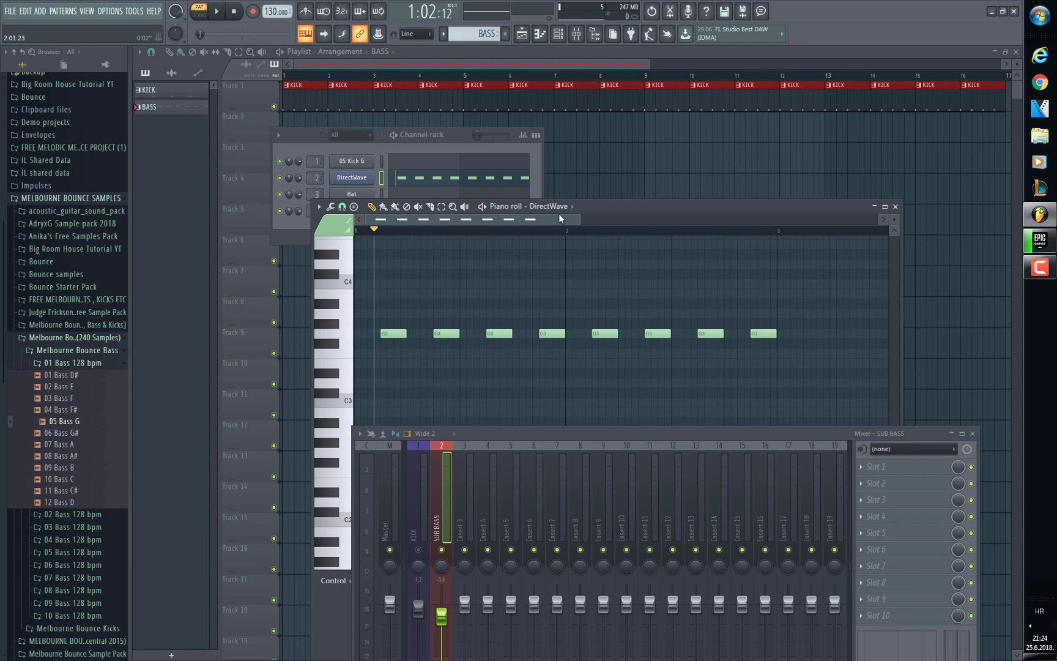
Step: Select the four G3 notes of bar 2 and copy them into bar 3
left_click_drag(561, 219, 595, 235)
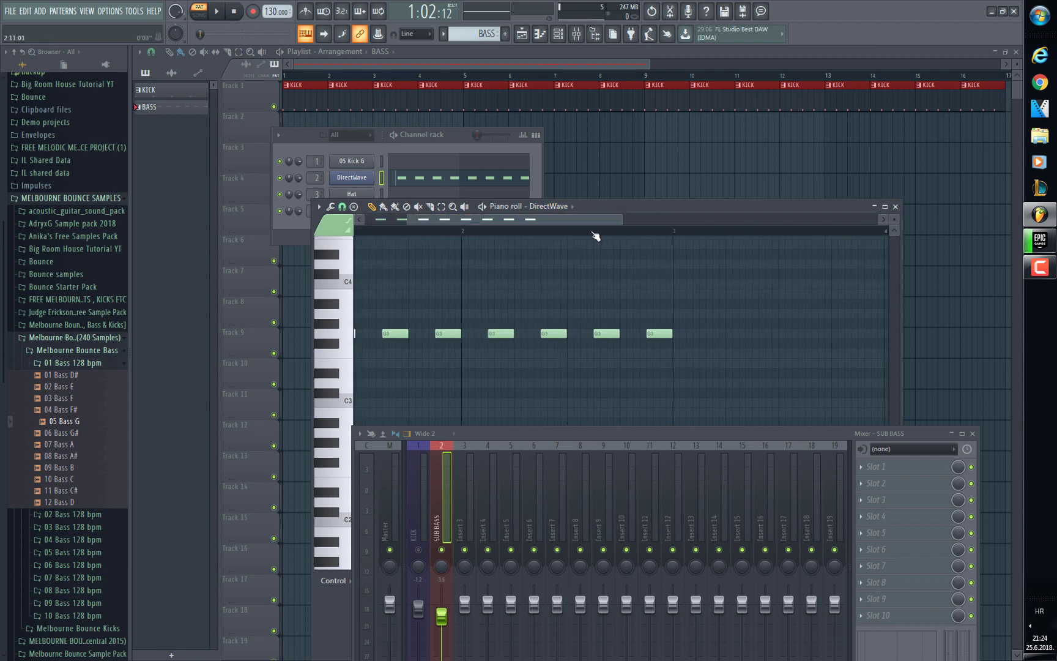
left_click_drag(759, 368, 481, 314)
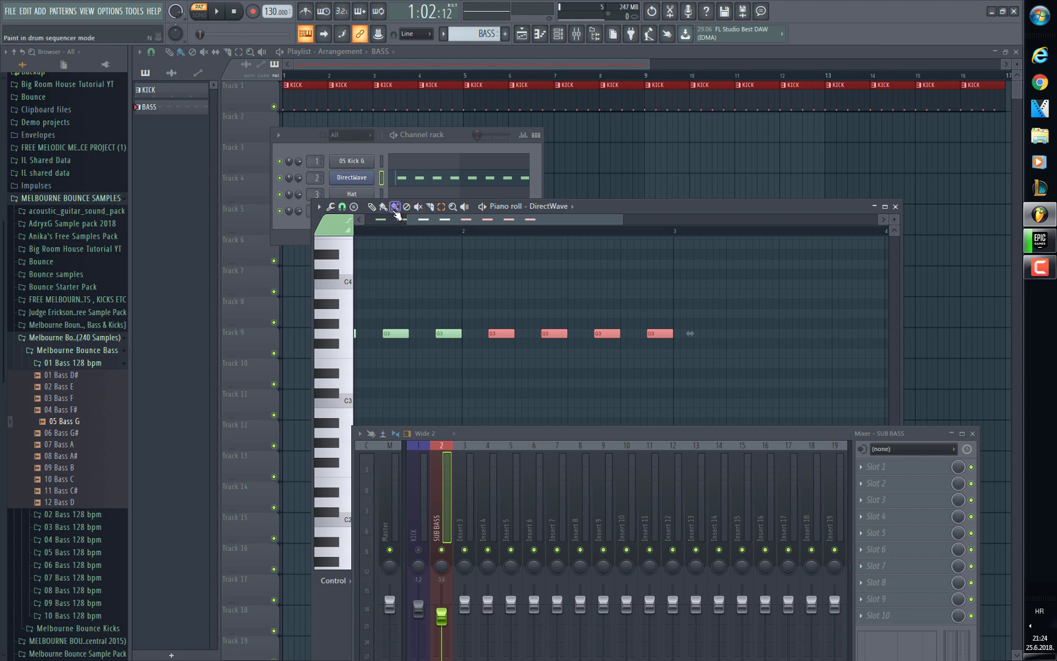
scroll(604, 224, "left", 2)
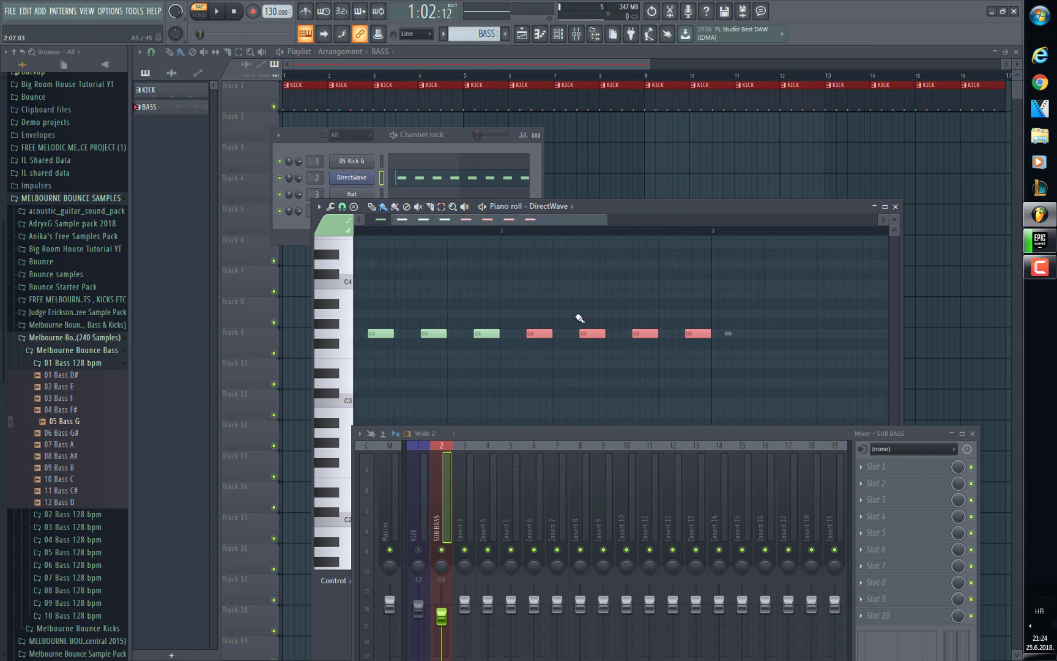
left_click_drag(541, 330, 750, 324)
Step: Add two D#3 notes followed by two F3 notes in bar 4 of the bass pattern
left_click(530, 220)
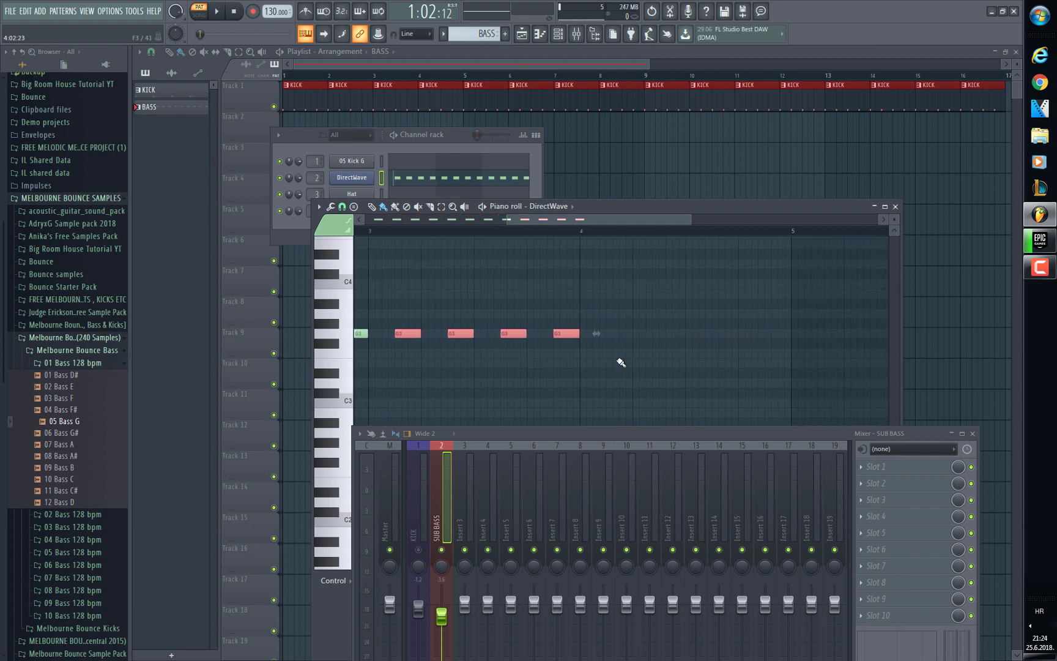
left_click(637, 364)
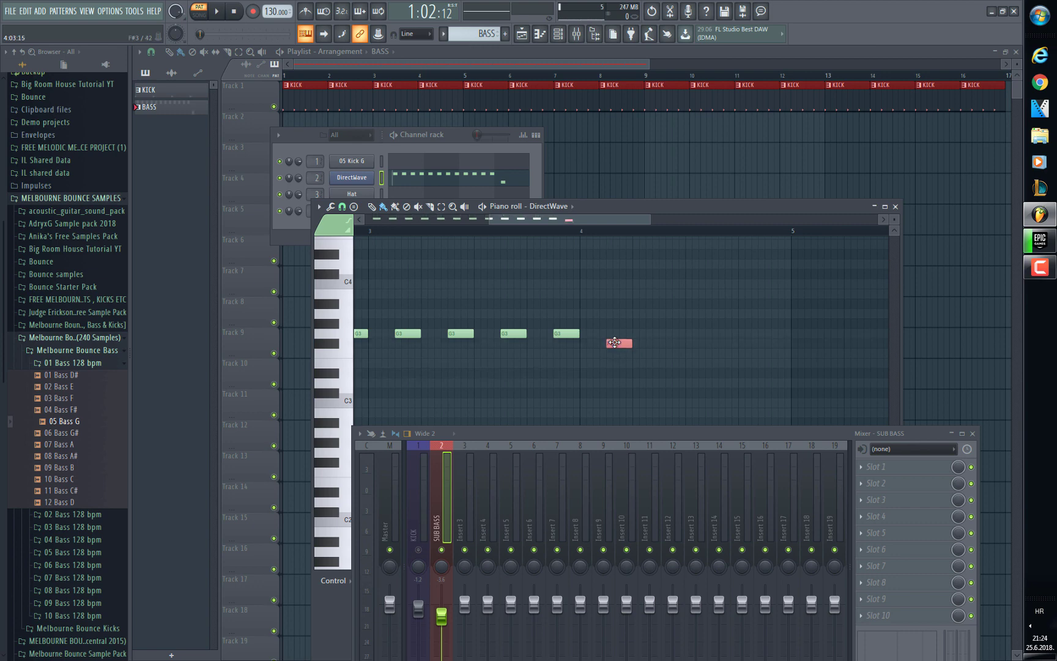
left_click_drag(614, 343, 617, 372)
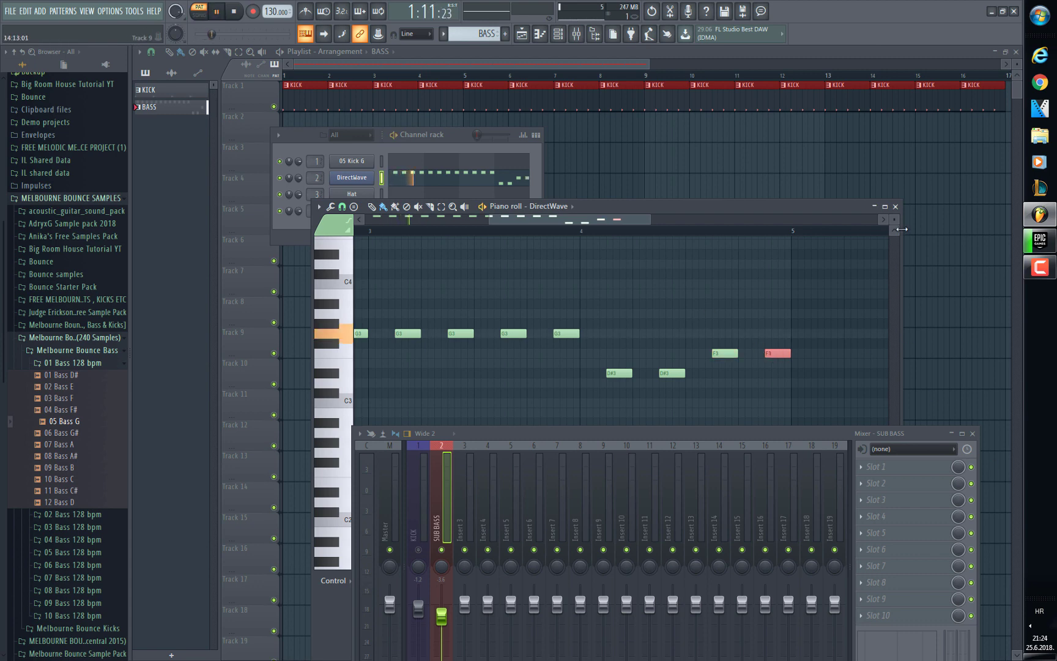
Step: Move the 05 Bass G sample's start in DirectWave past the silence to where the waveform begins, and close the sampler
key("F7")
left_click_drag(559, 436, 566, 263)
left_click(348, 181)
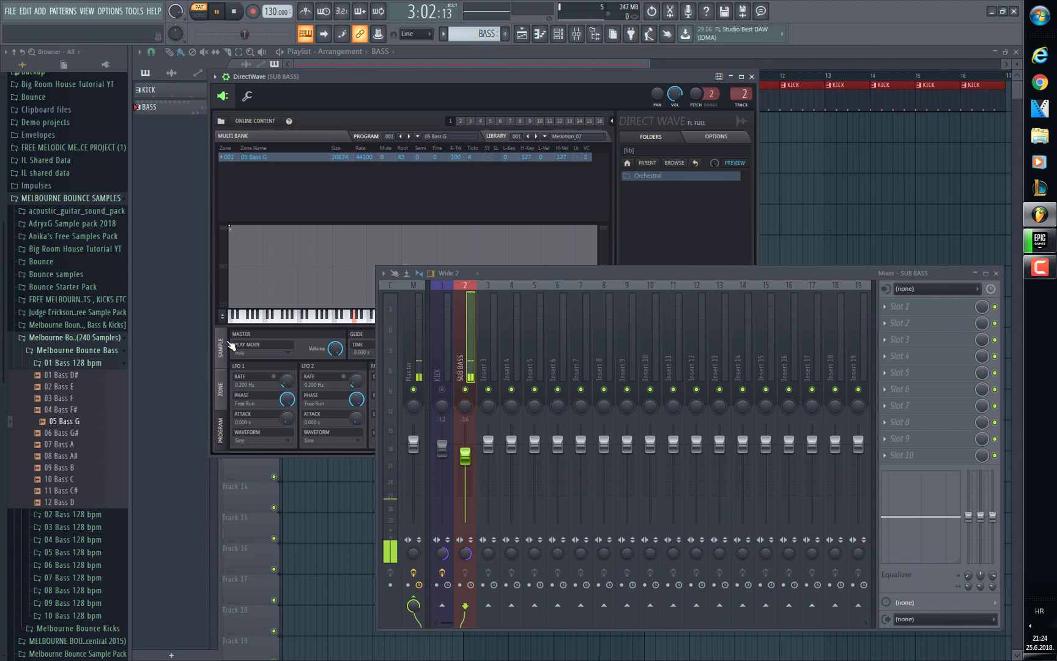
left_click(227, 345)
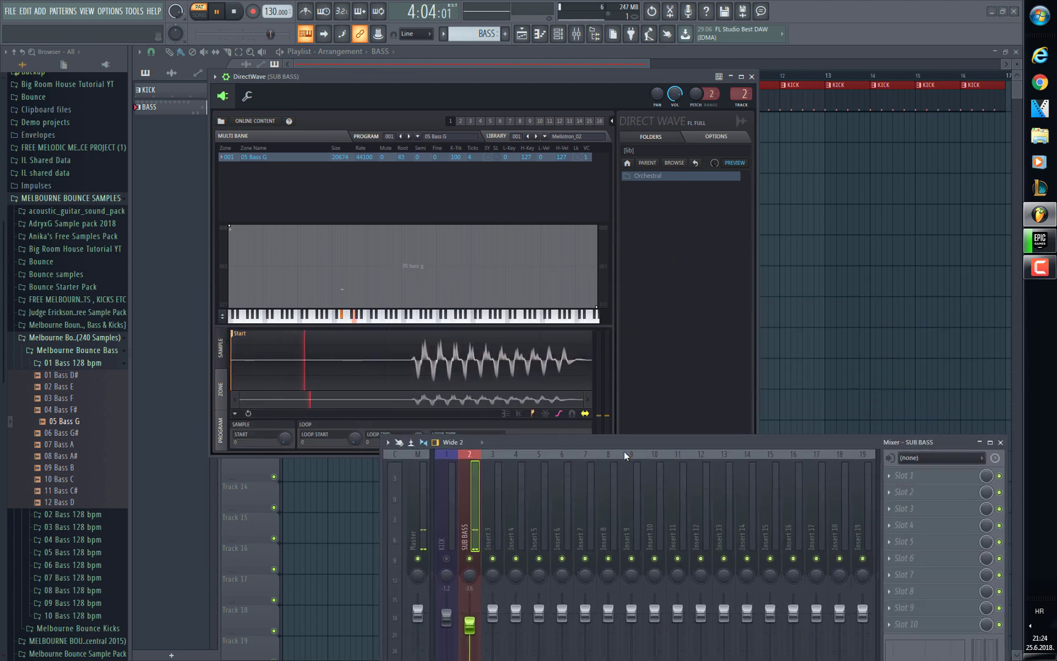
left_click_drag(284, 438, 285, 414)
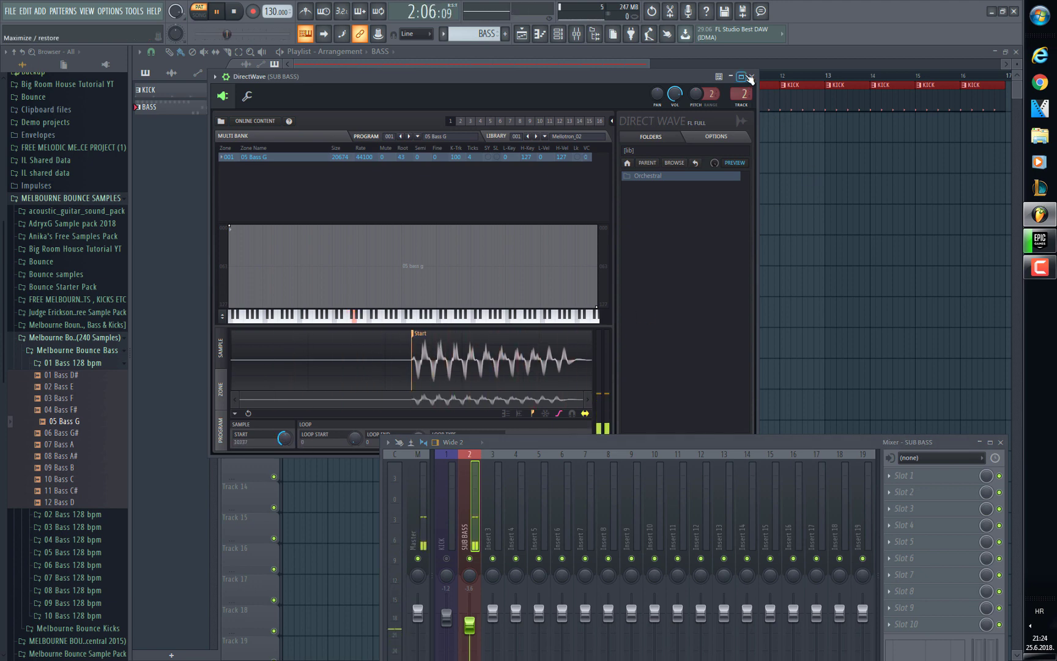
left_click(752, 76)
Step: Insert Fruity parametric EQ 2 in slot 1 of the SUB BASS track and pull band 7 down toward the low frequencies
left_click_drag(566, 438, 556, 262)
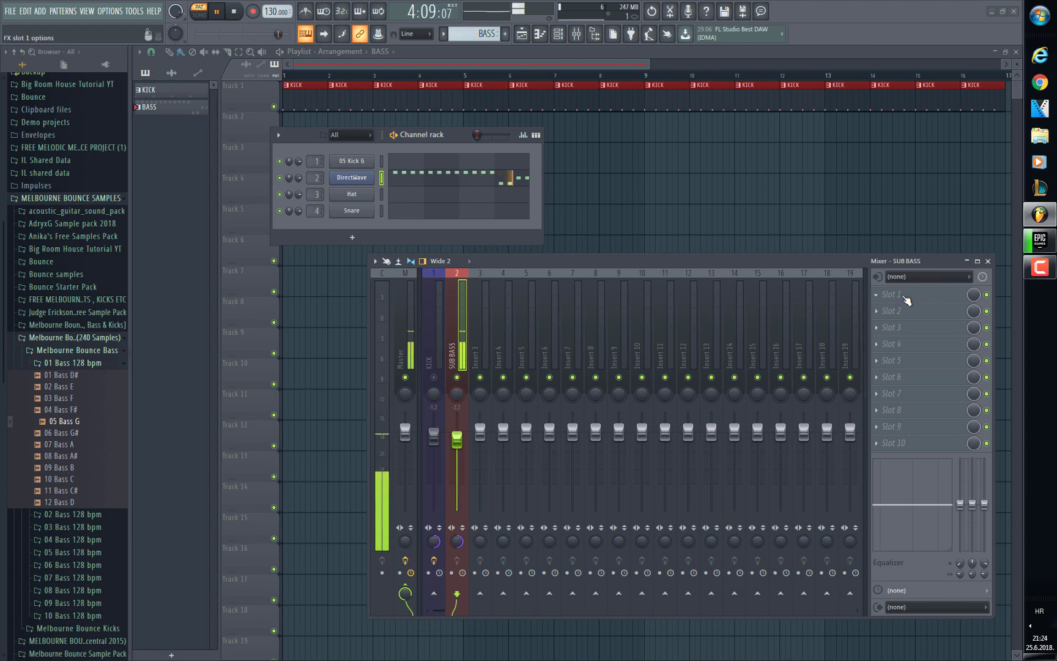
left_click(893, 295)
left_click(751, 481)
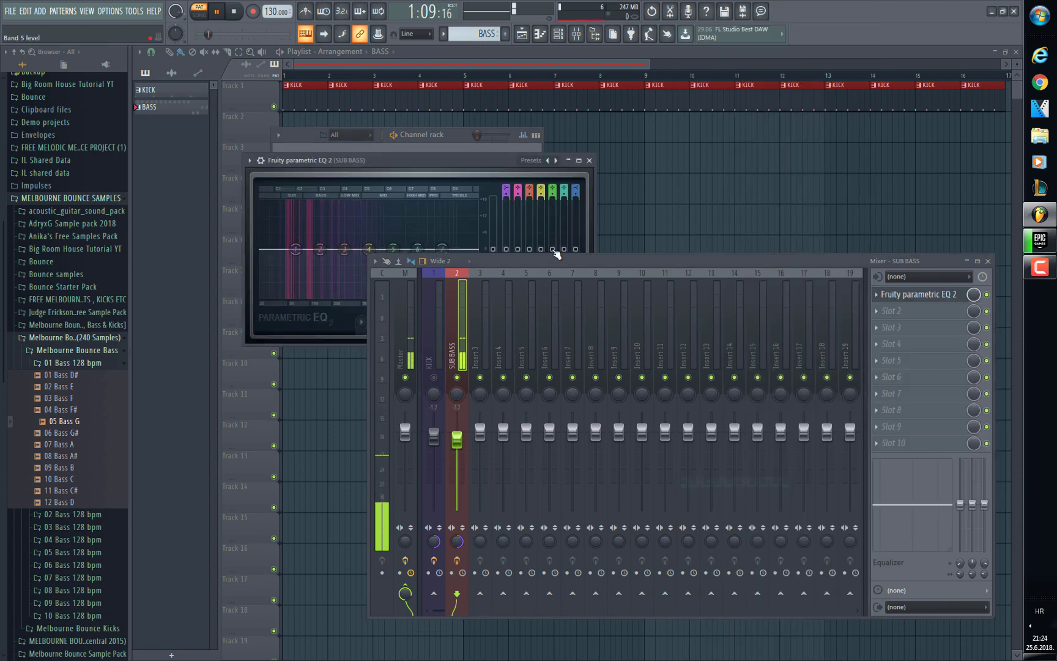
left_click_drag(533, 261, 502, 410)
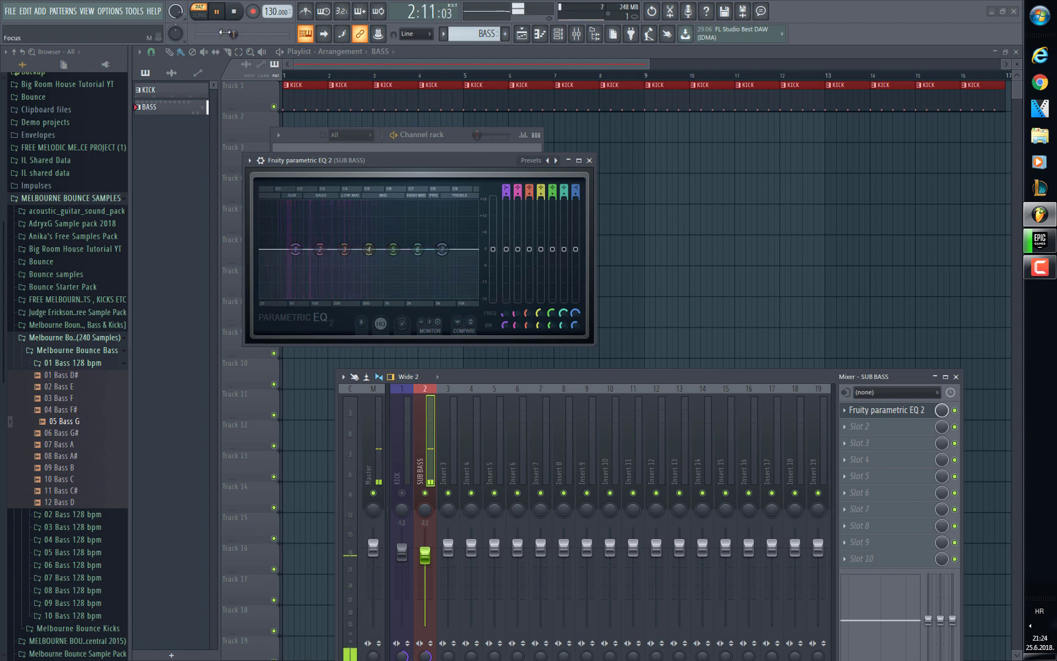
left_click_drag(442, 249, 342, 296)
left_click(589, 160)
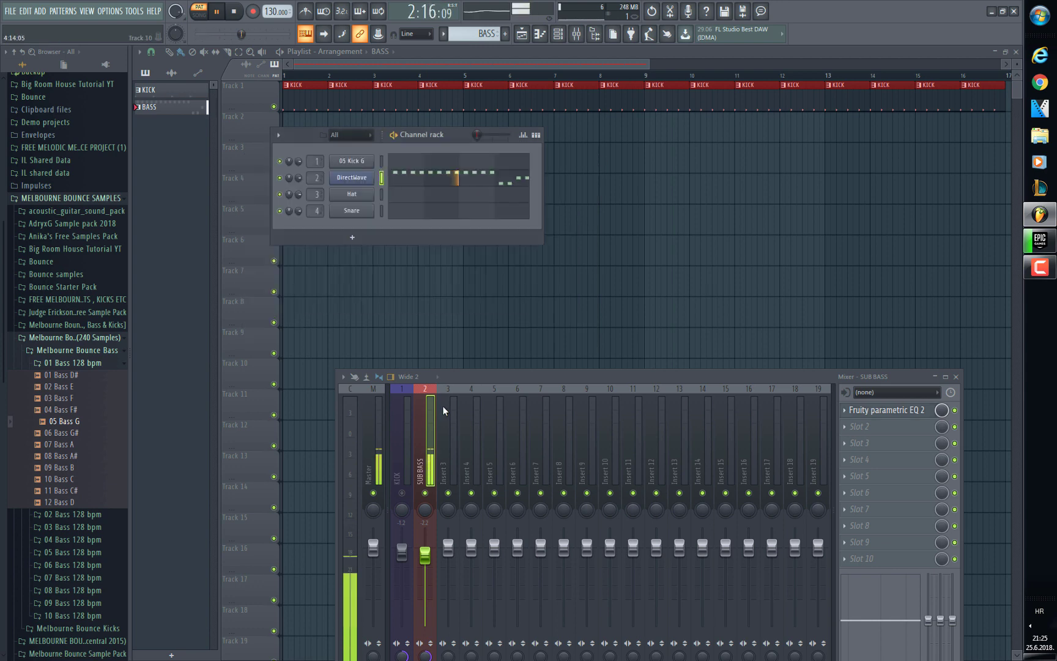
Step: Add Kickstart-64bit in slot 2 of the SUB BASS track, using the Subbass Chain curve with the mix at 95%
left_click_drag(470, 377, 481, 266)
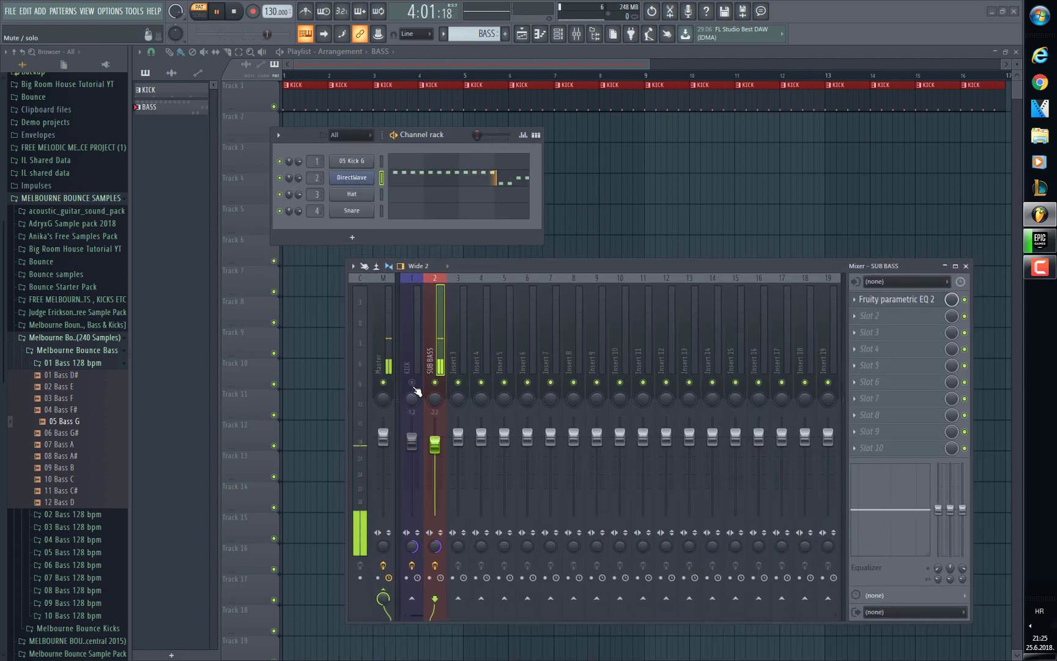
left_click(869, 316)
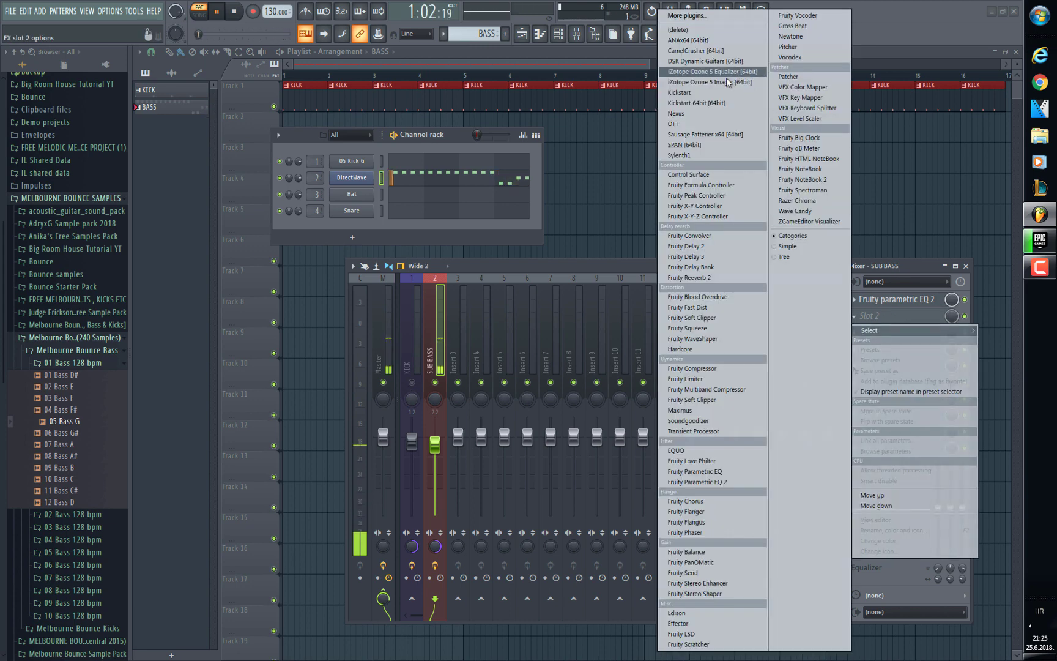
left_click(703, 103)
left_click_drag(520, 265, 438, 408)
left_click(476, 353)
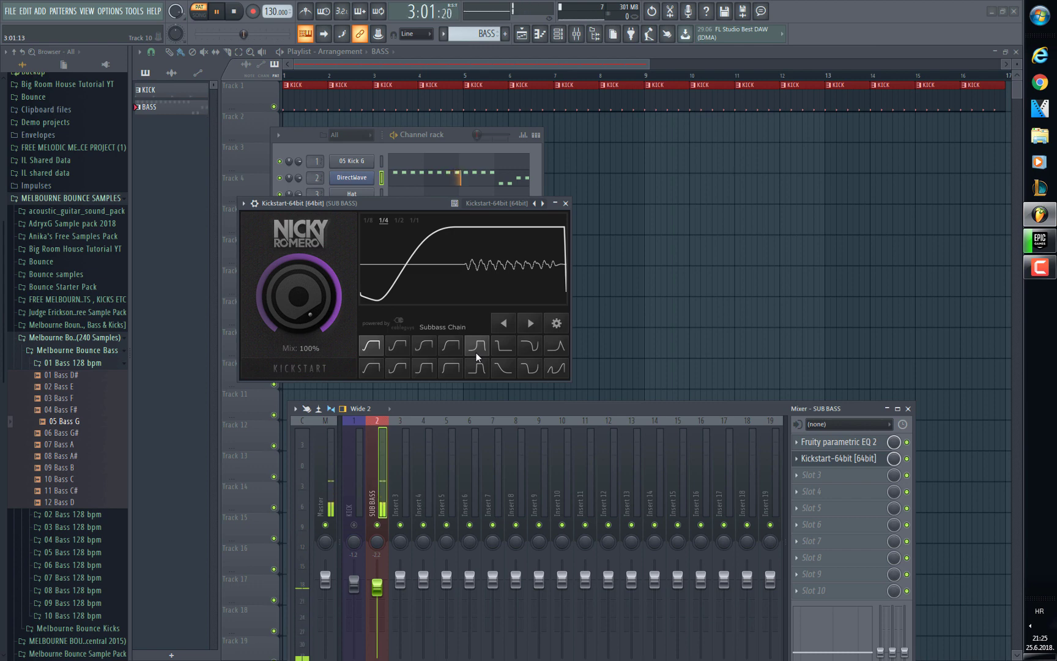
left_click(475, 350)
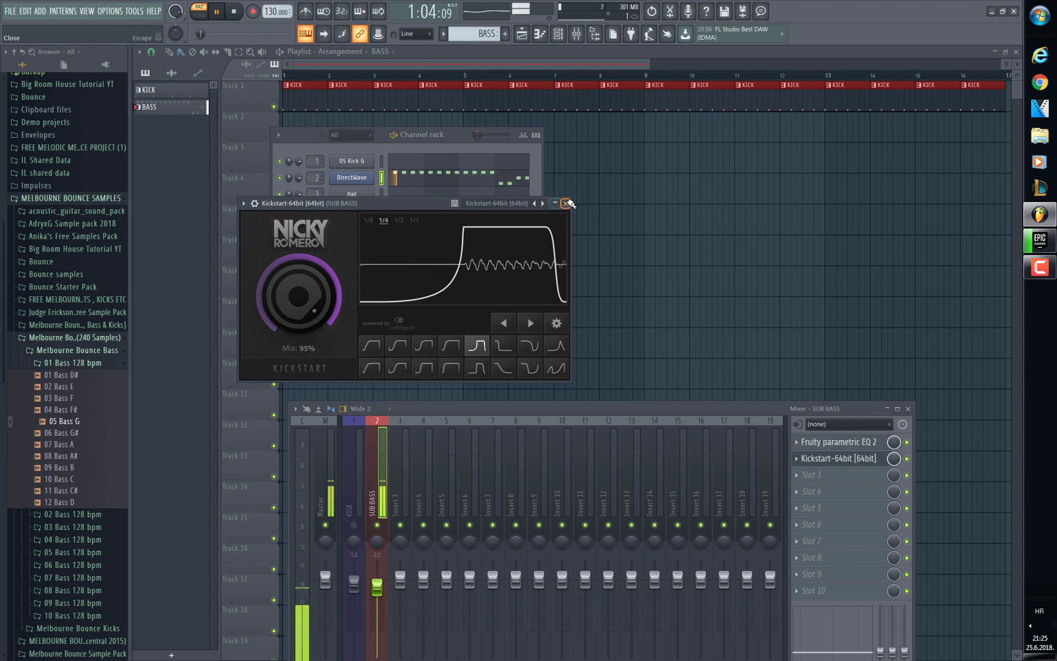
left_click(838, 458)
Step: Raise the SUB BASS fader slightly and select the Master mixer track
left_click_drag(596, 407, 617, 269)
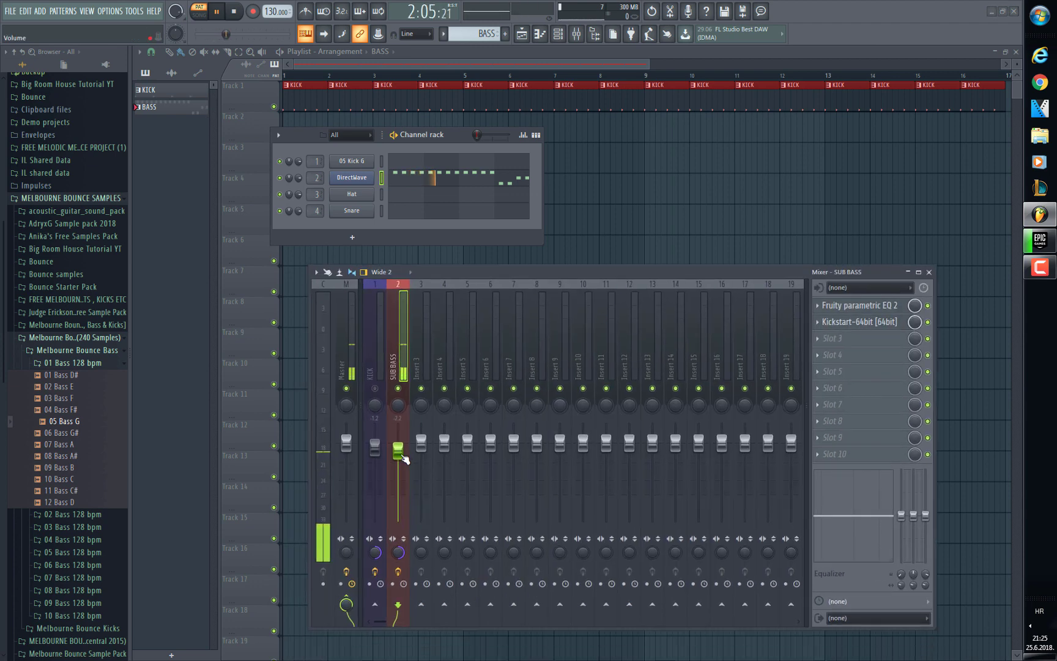
left_click_drag(399, 453, 403, 449)
left_click(349, 299)
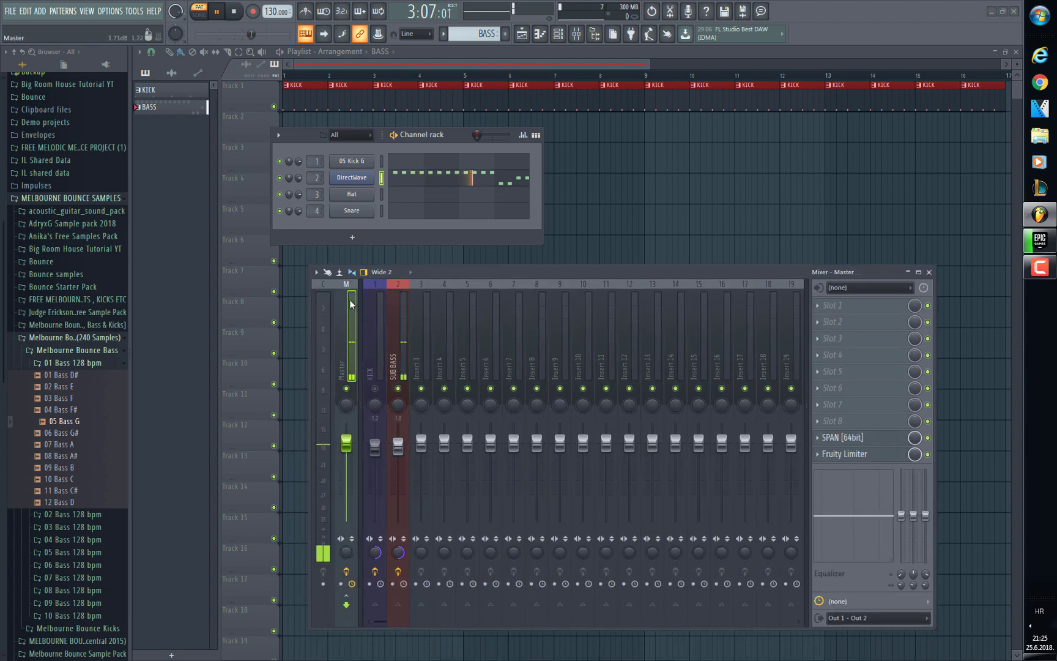
Step: Insert Soundgoodizer in slot 3 of the SUB BASS track and lower its amount slightly while monitoring the Master in SPAN
left_click(841, 437)
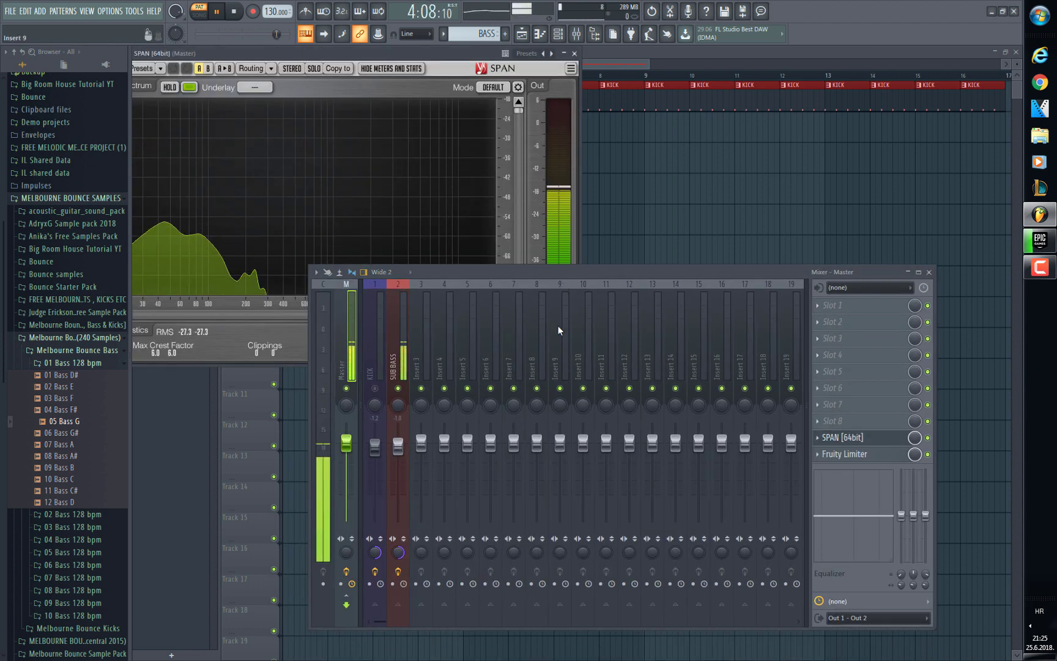
left_click(468, 425)
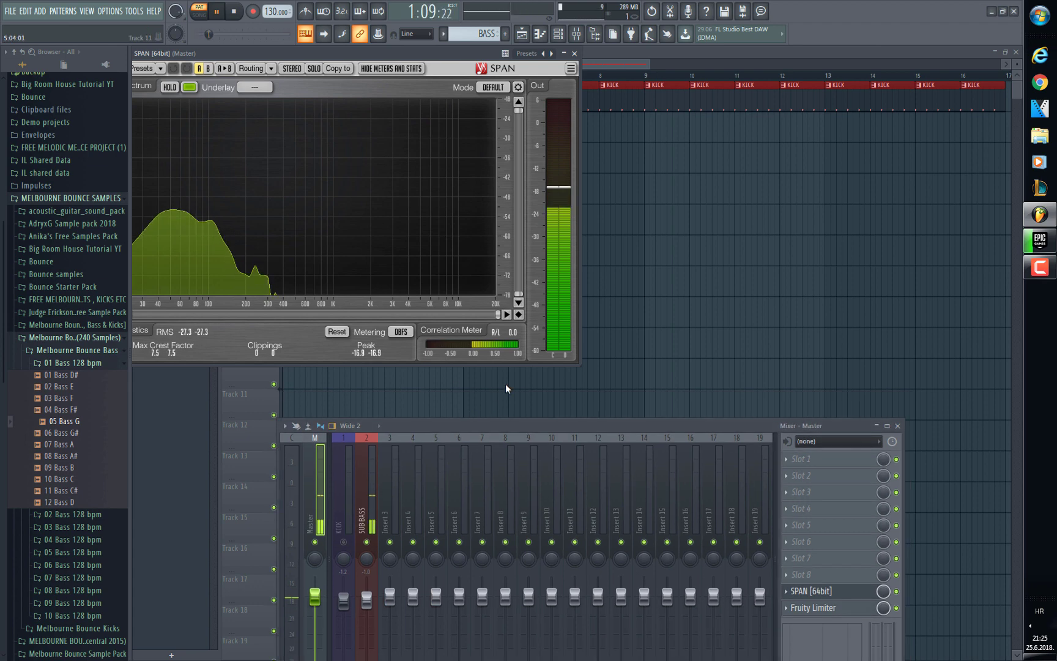
left_click(545, 311)
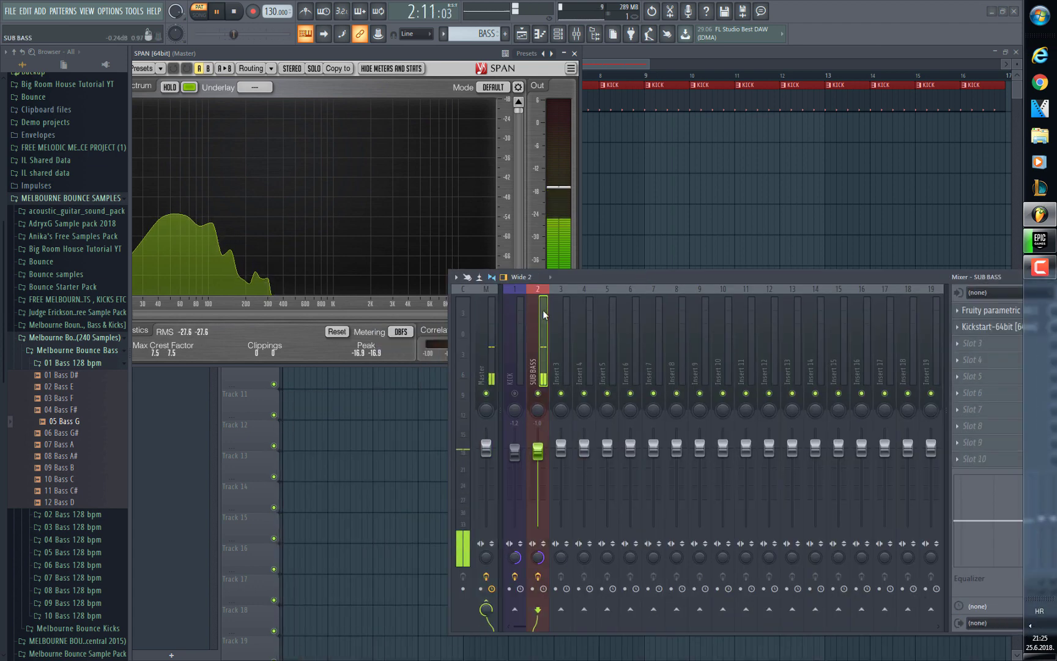
left_click(979, 345)
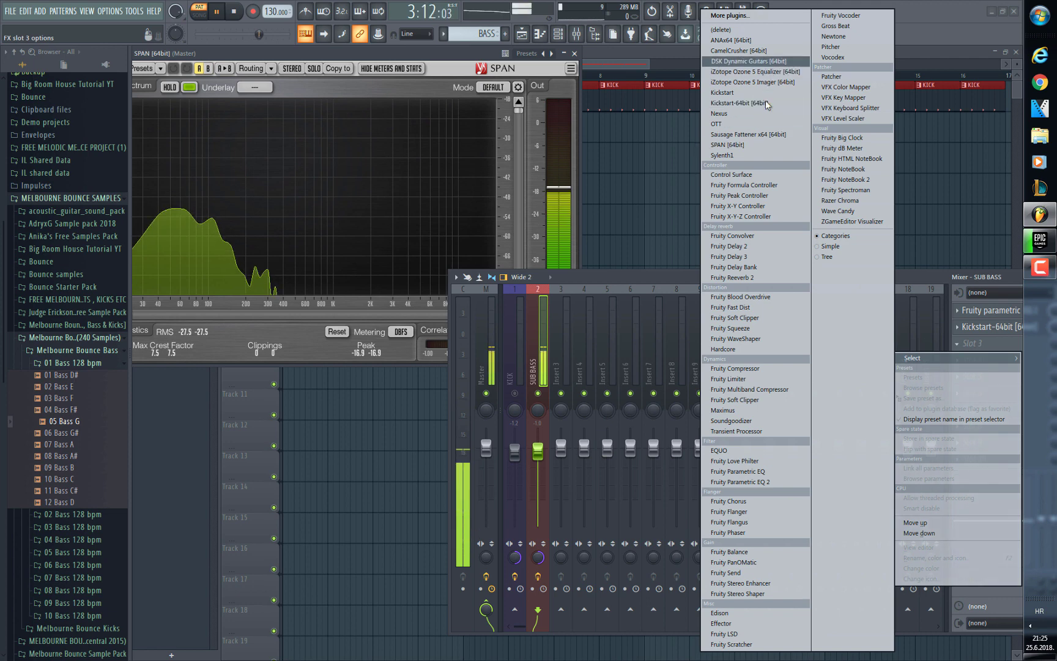
left_click(728, 420)
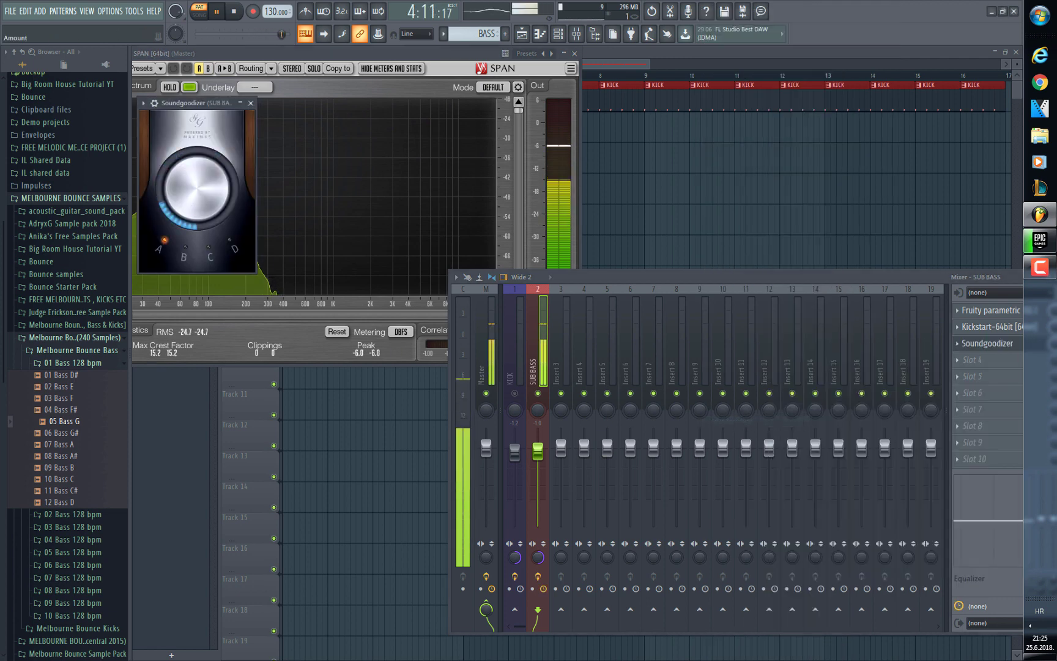
left_click(575, 53)
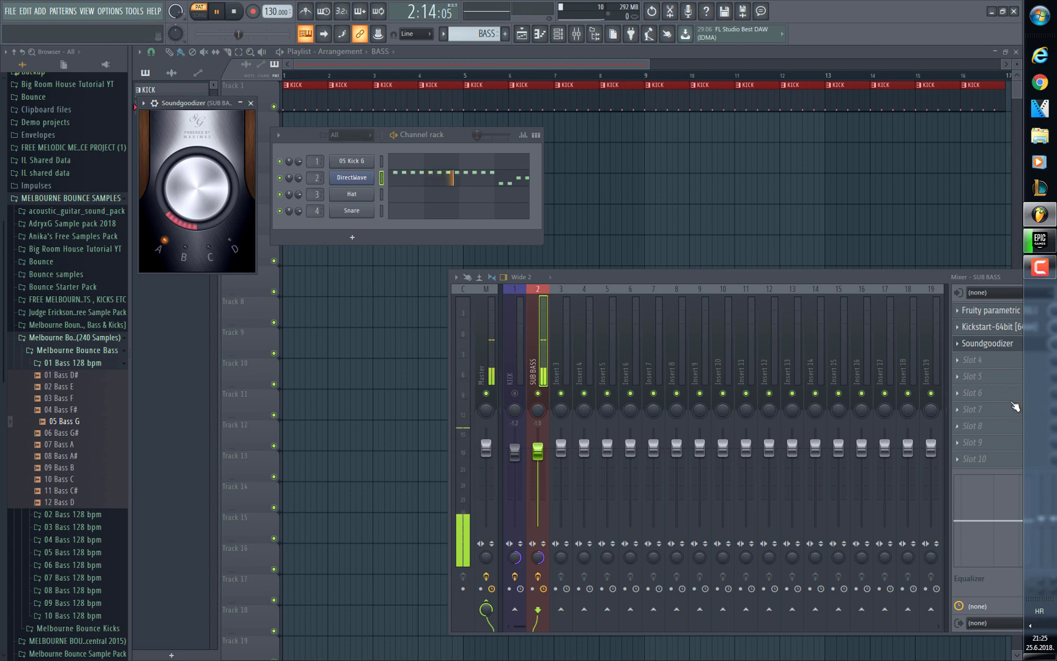
Step: Raise the SUB BASS fader to its default level while monitoring the Master track in SPAN, and close the analyzer
left_click(491, 331)
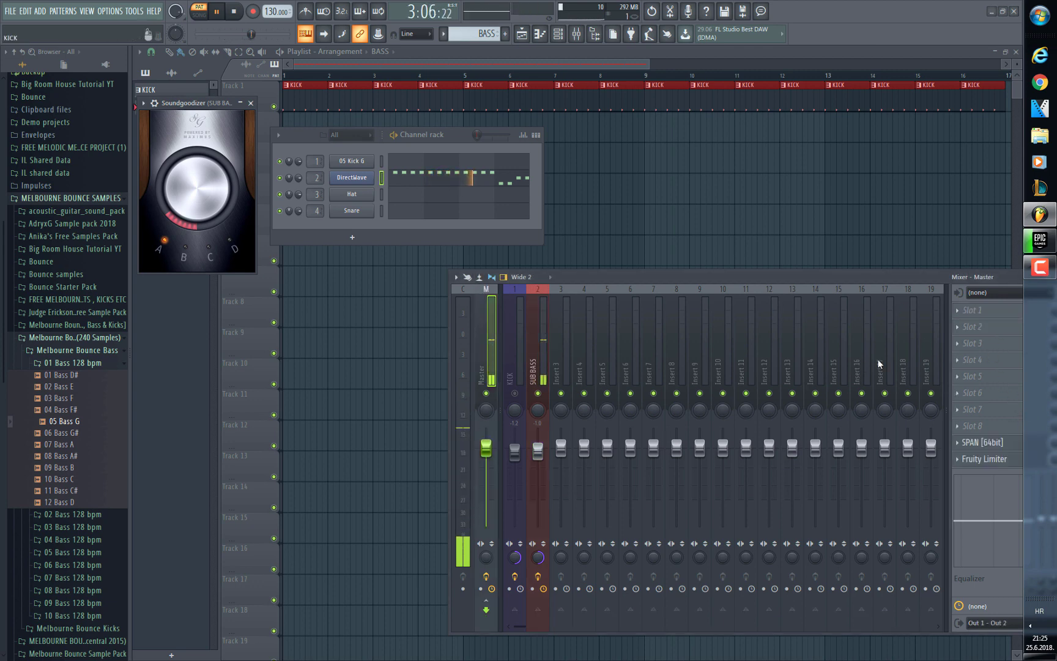
left_click(982, 442)
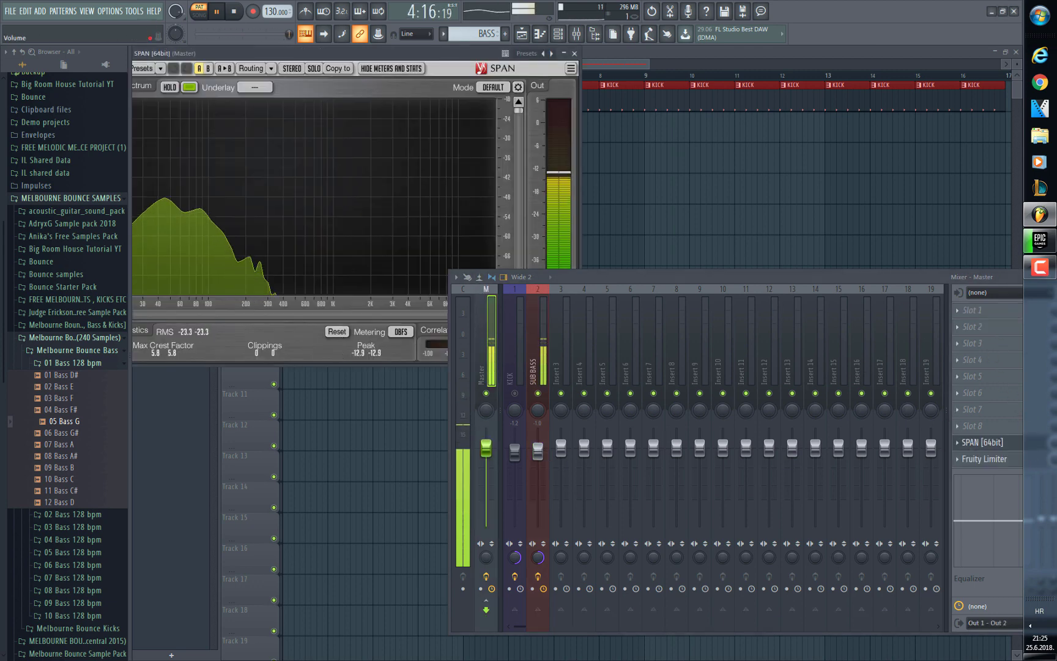
left_click_drag(538, 450, 545, 453)
left_click(486, 416)
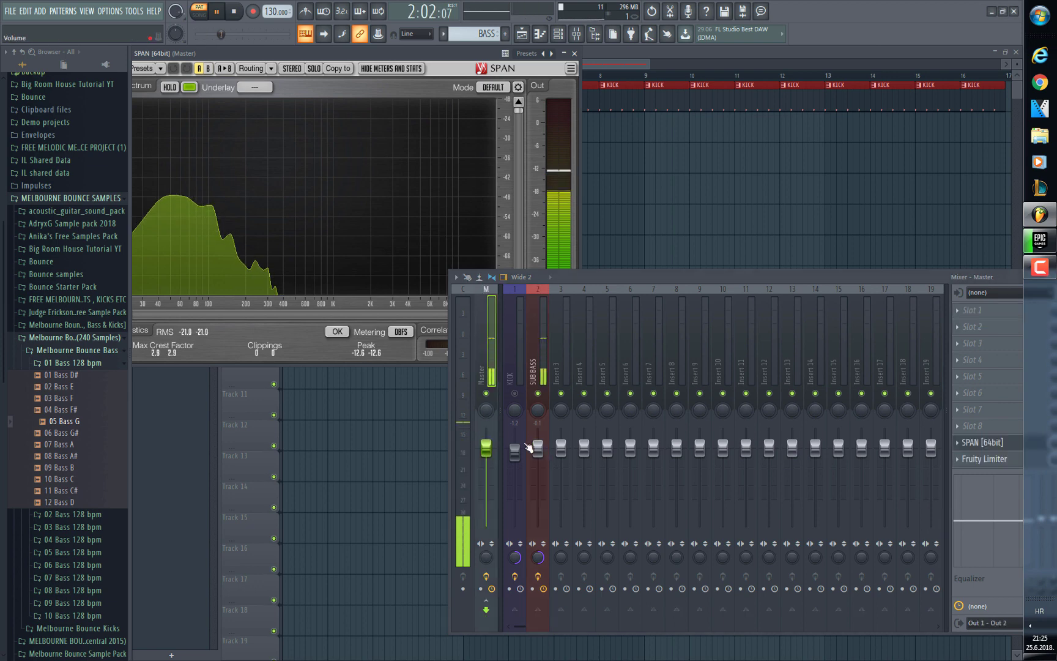
left_click(539, 450)
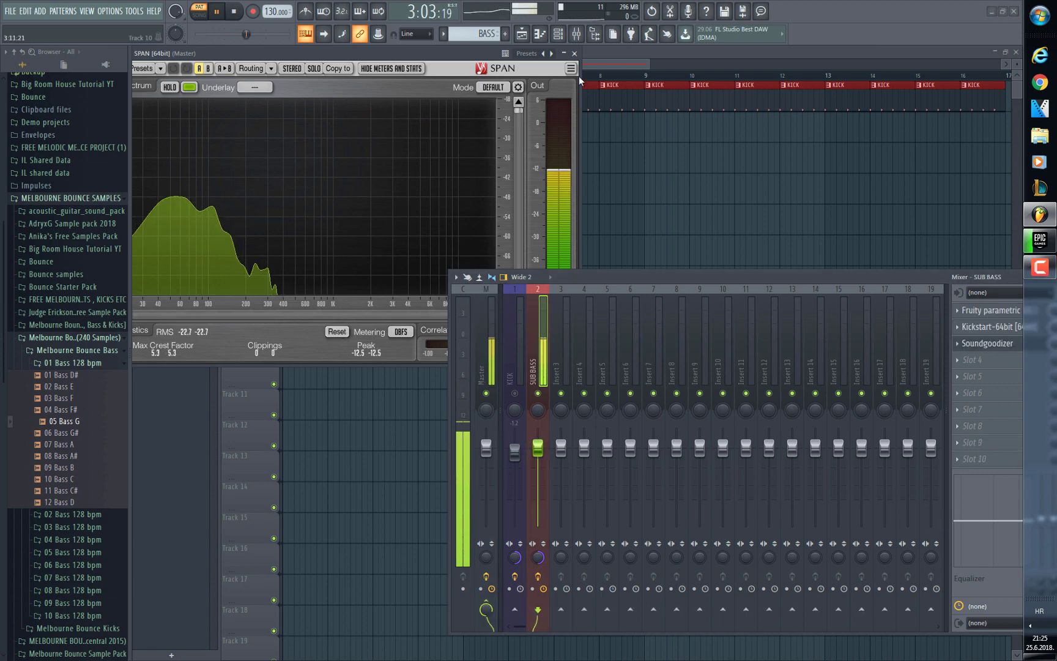
left_click_drag(688, 275, 577, 258)
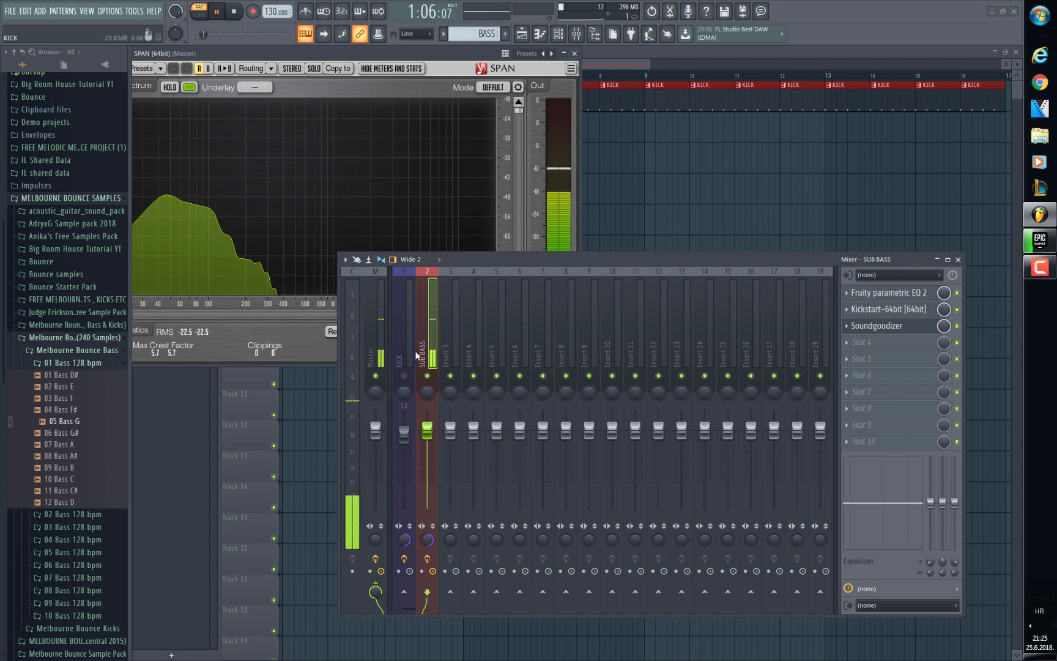
left_click(574, 54)
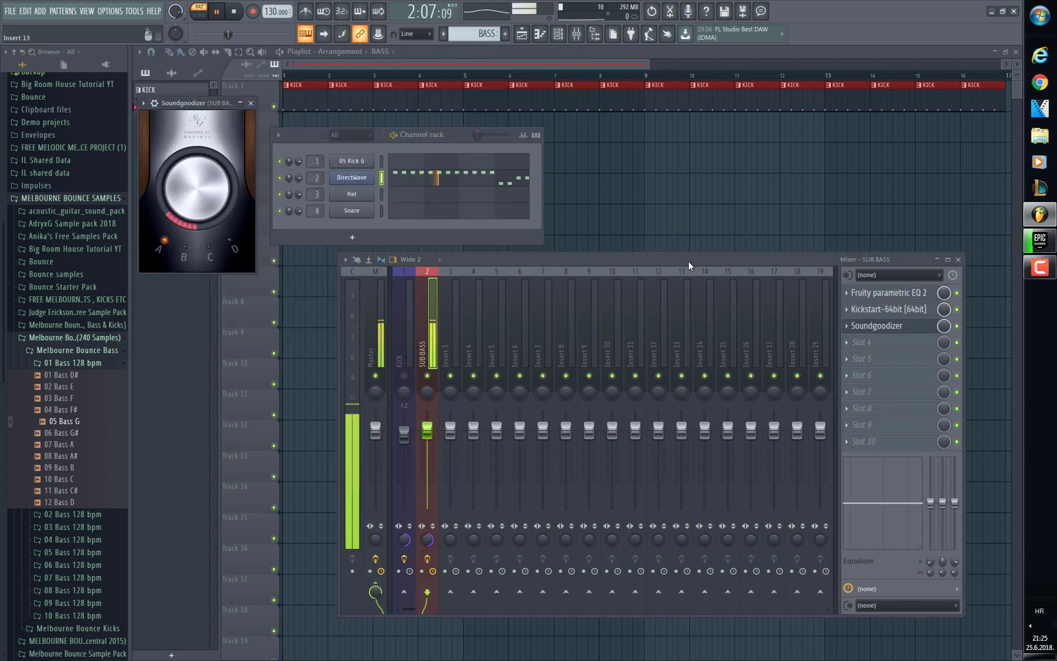
Step: Close Soundgoodizer and clone the DirectWave channel with its sampler settings, closing the copy's window
left_click_drag(688, 261, 688, 293)
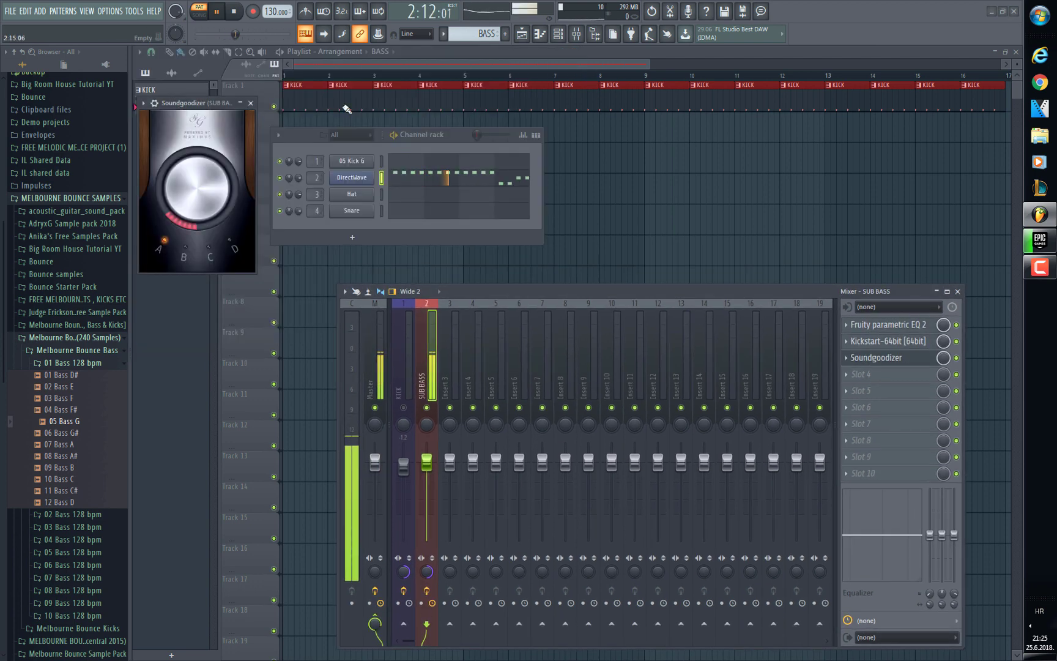
left_click(250, 103)
right_click(366, 182)
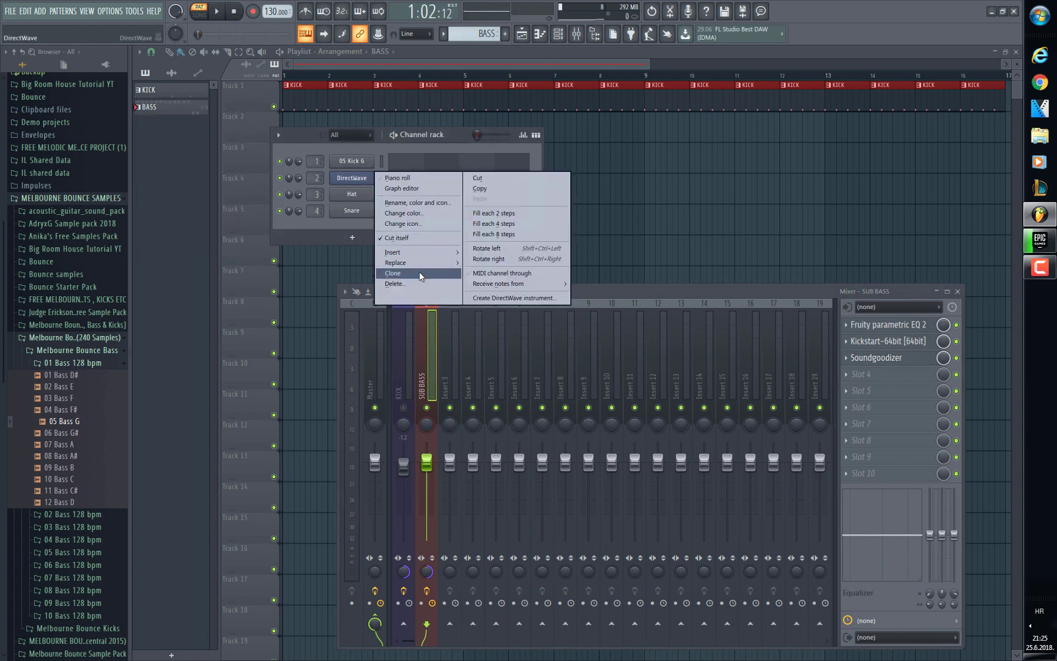
left_click(419, 271)
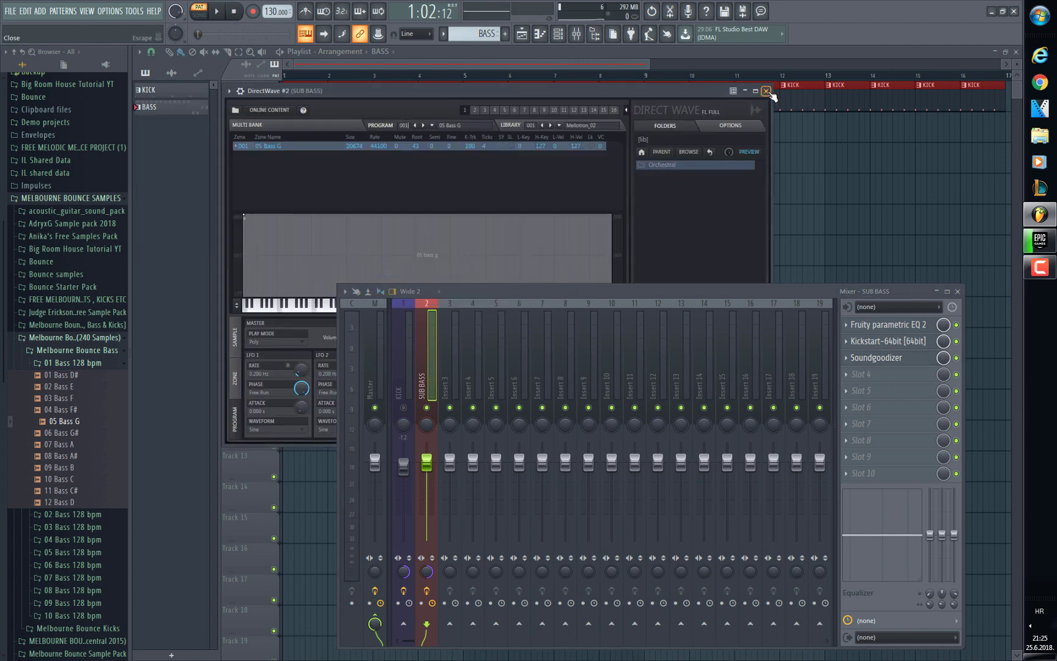
left_click(766, 91)
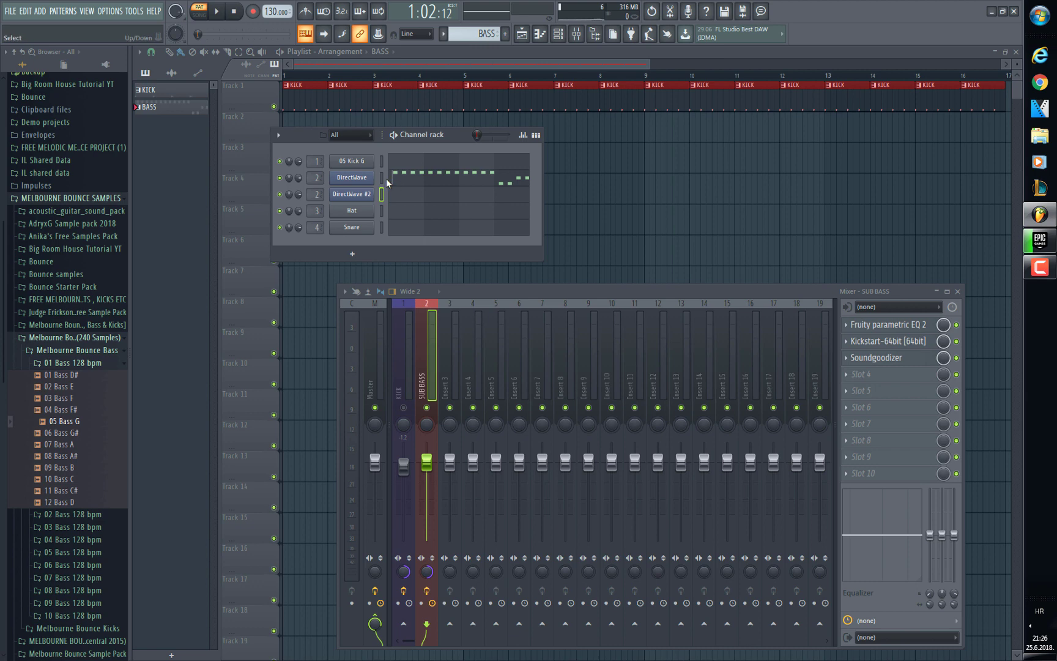
Step: Replace the 05 Bass G zone in DirectWave #2 with the 06 Bass G sample from the 08 Bass 128 bpm folder
left_click(381, 193)
left_click(359, 198)
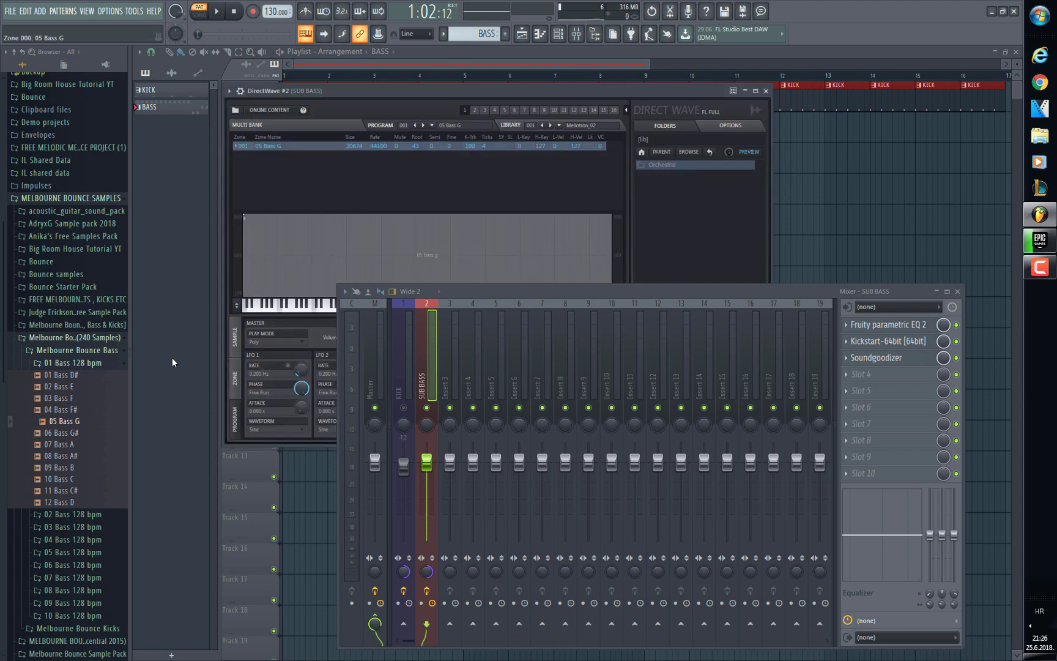
left_click(80, 363)
left_click(70, 452)
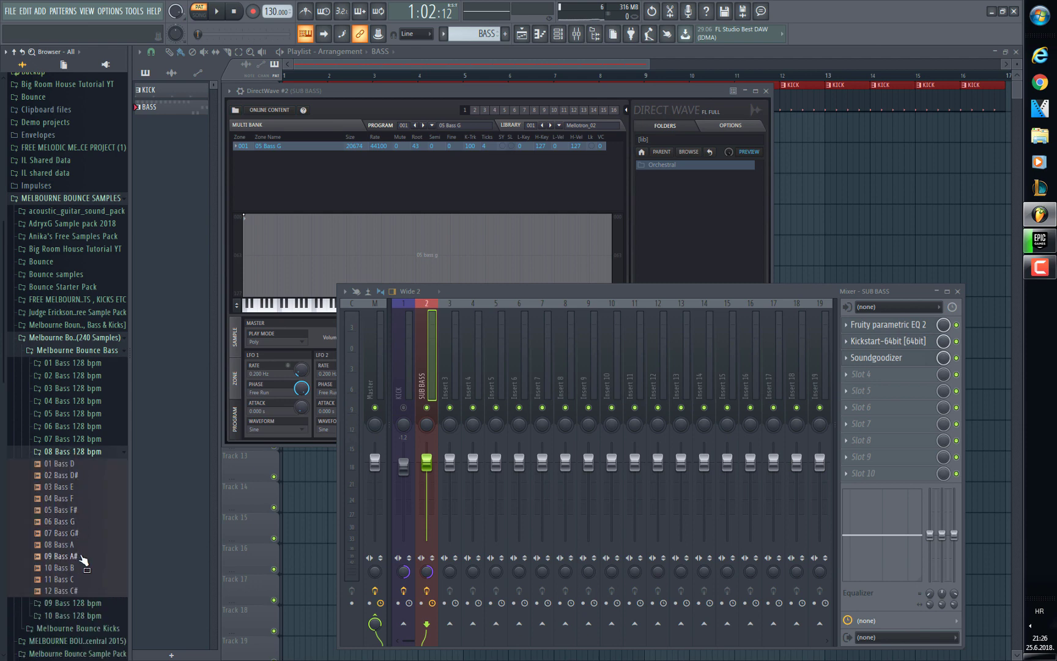
left_click(68, 521)
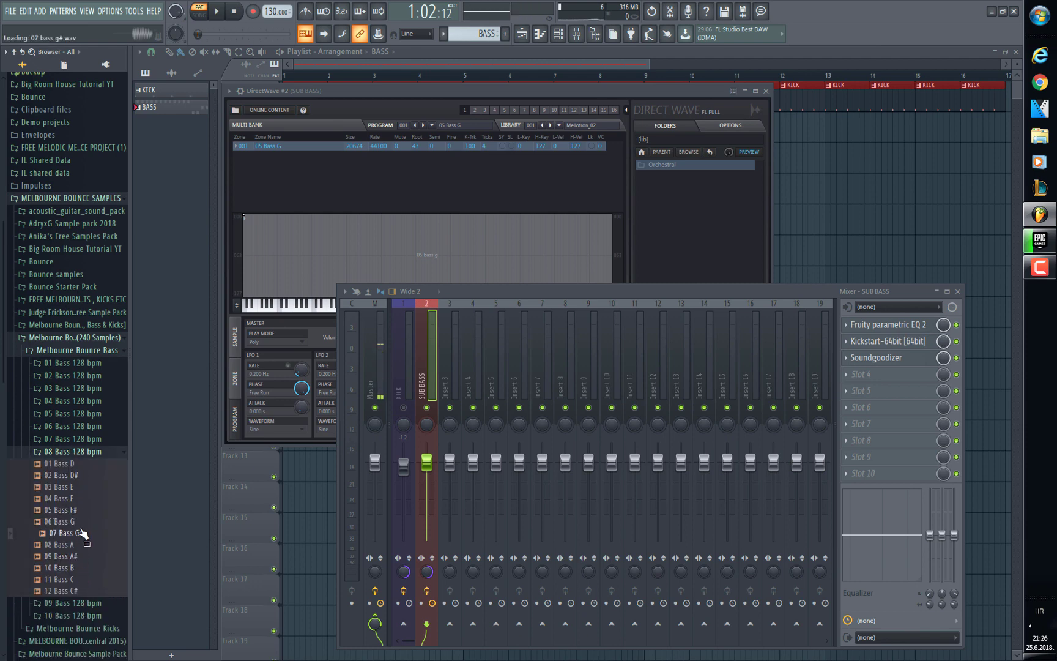
left_click_drag(67, 521, 273, 150)
right_click(274, 147)
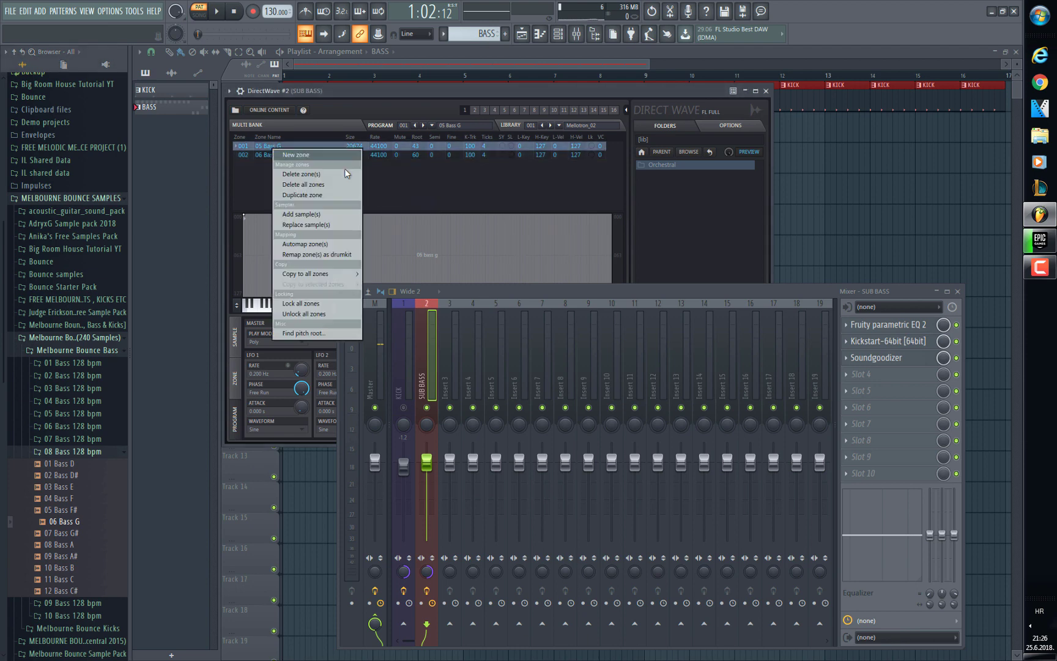
left_click(312, 176)
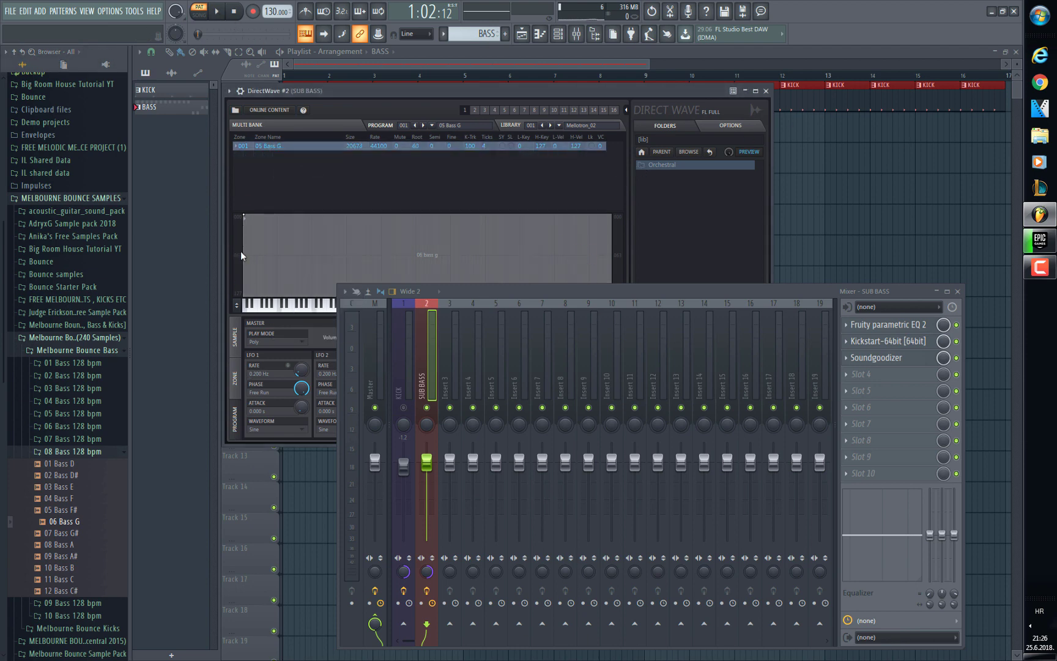
Step: Play the pattern, set the 06 Bass G zone's root note to 43, and move its sample start to where the waveform begins
key("space")
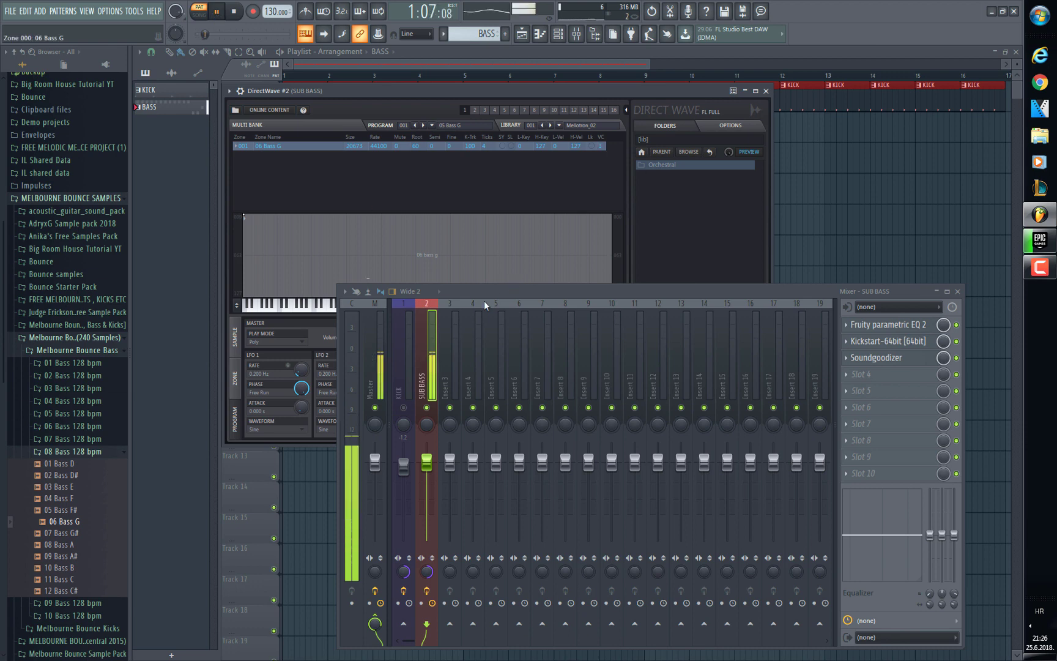
left_click_drag(482, 291, 468, 479)
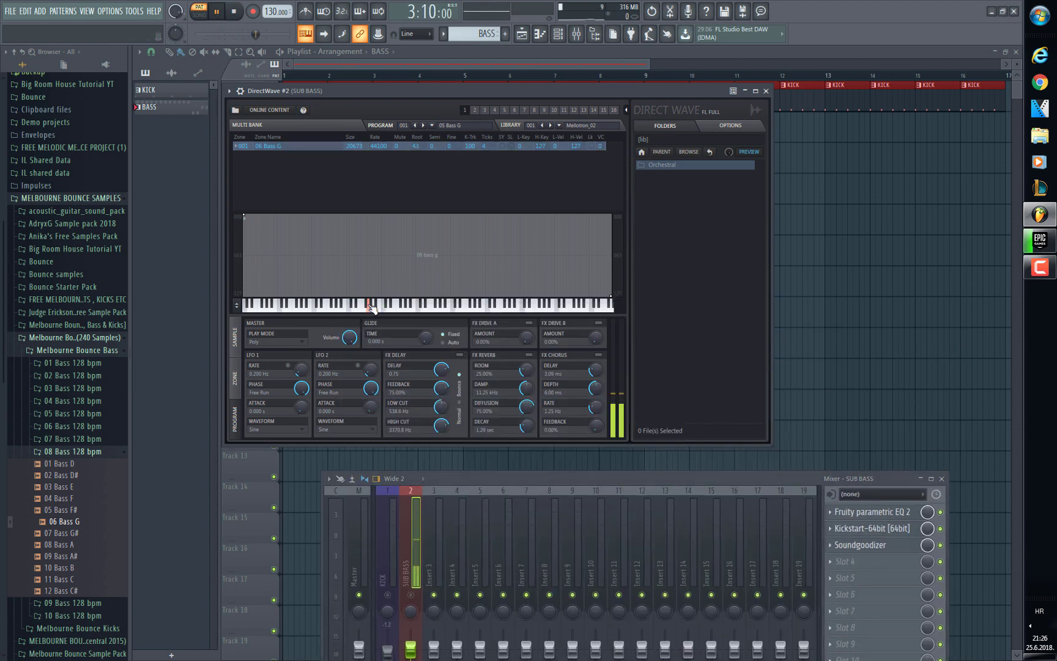
left_click(234, 336)
left_click_drag(246, 322, 426, 322)
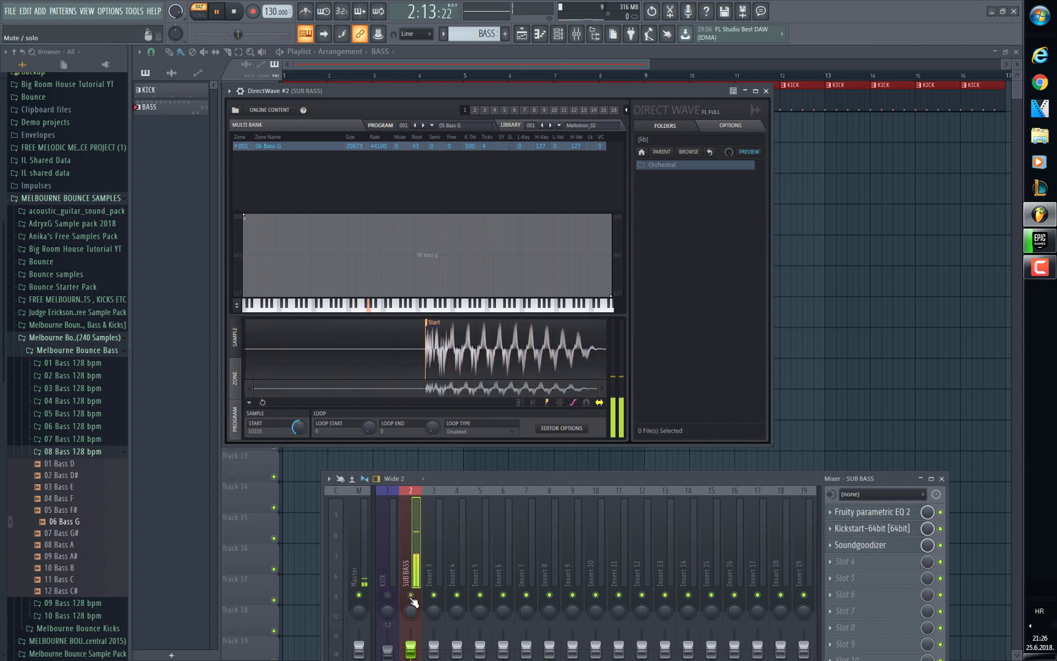
Step: Route the DirectWave #2 channel to mixer track 3 and mute the original DirectWave channel
left_click(229, 91)
scroll(757, 108, "up", 1)
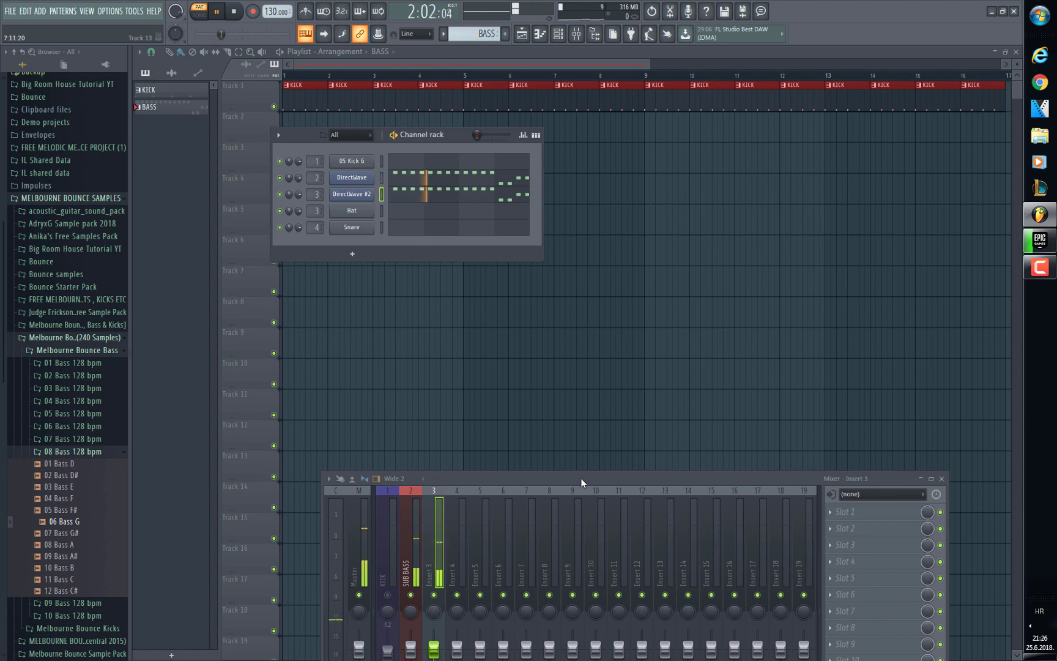
left_click_drag(580, 478, 579, 245)
left_click(280, 178)
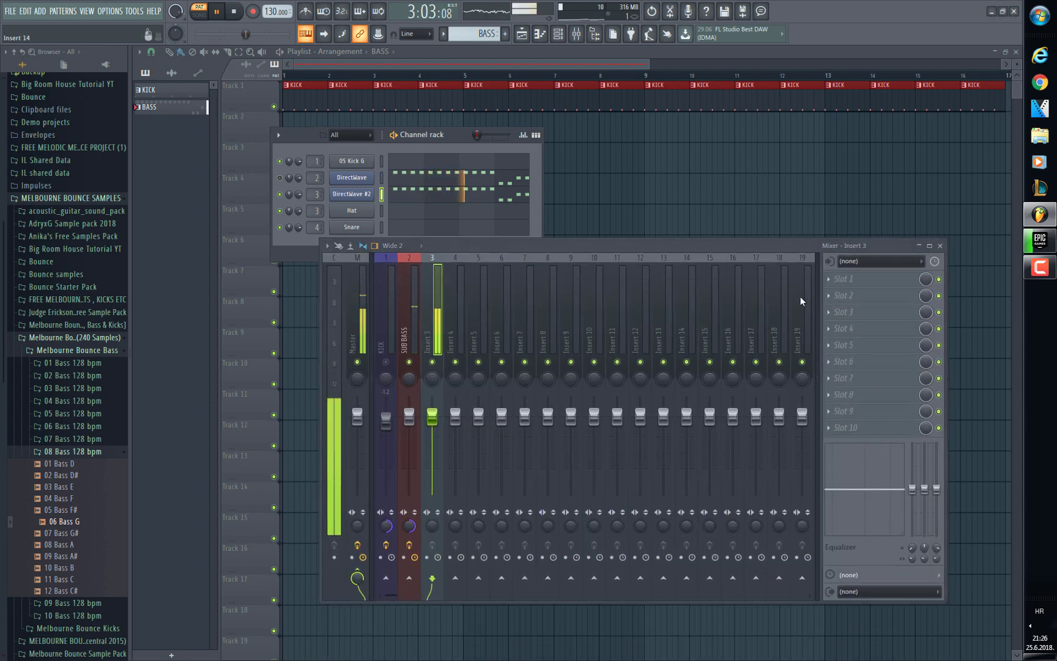
Step: Insert Fruity Parametric EQ 2 in slot 1 of Insert 3 and cut the lows with band 1 at about 463 Hz
left_click(843, 280)
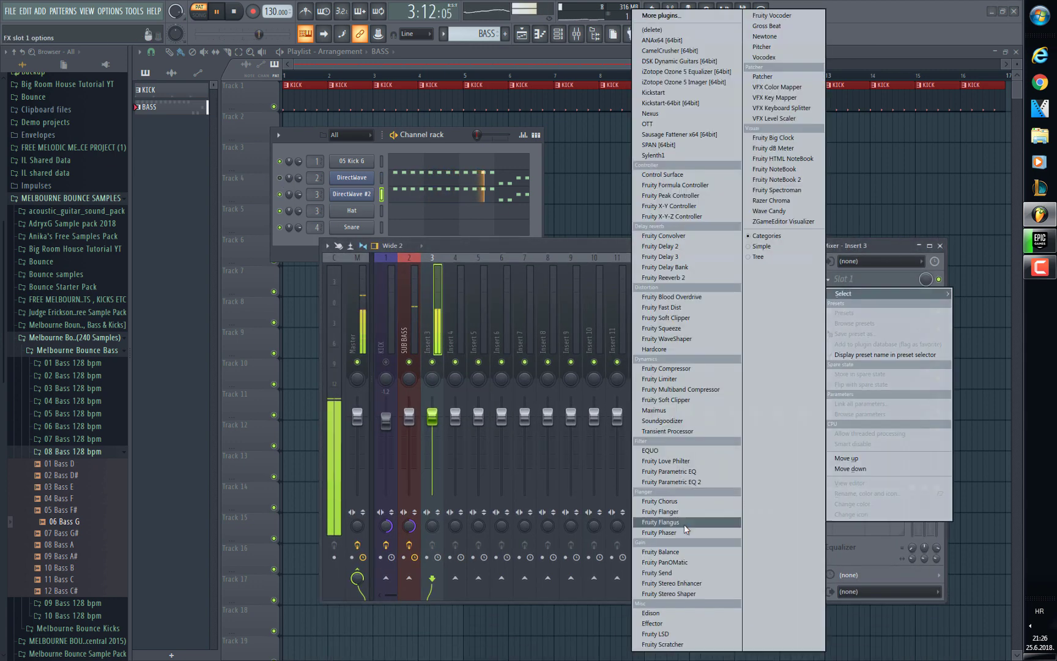
left_click(685, 482)
left_click_drag(493, 243, 480, 327)
left_click_drag(189, 192, 252, 238)
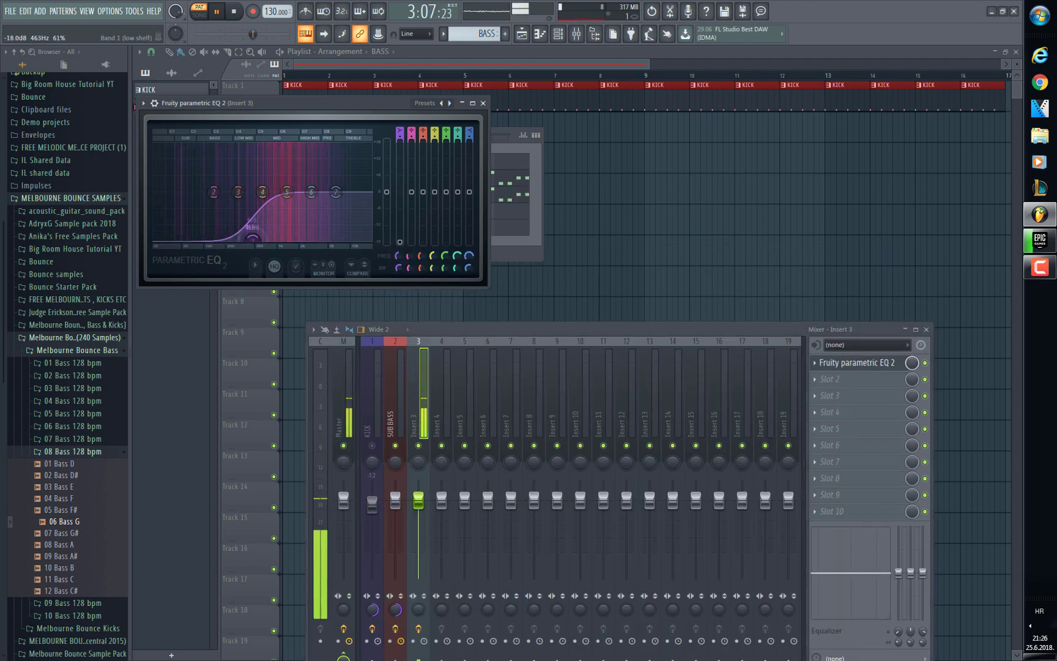
key("Escape")
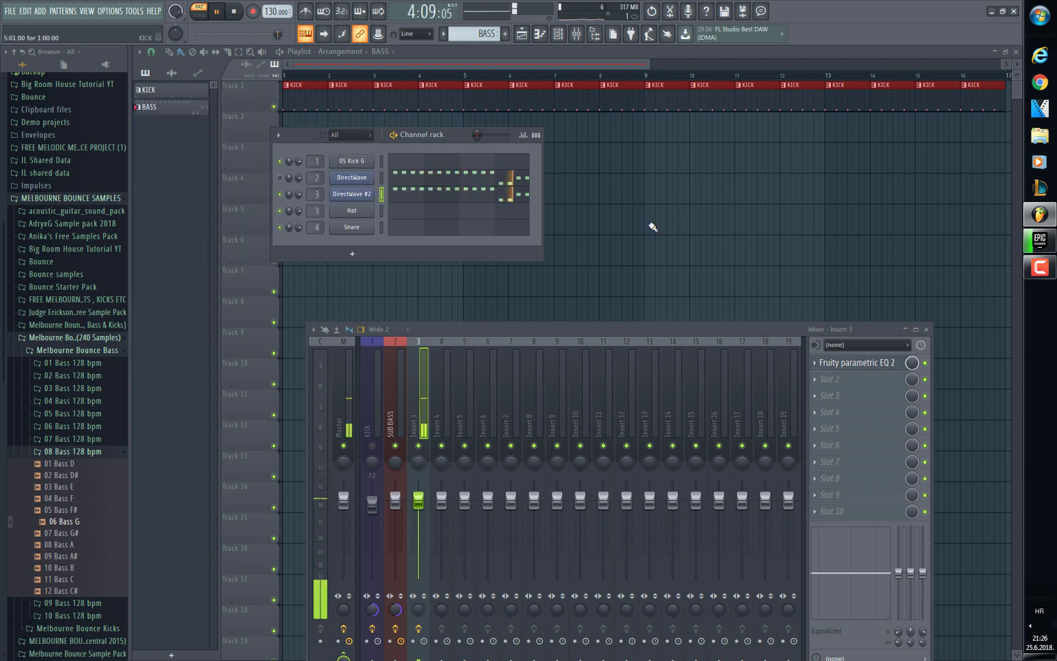
Step: Insert Kickstart-64bit in slot 2 of Insert 3, using the fifth curve in the upper row with the mix at 92%
left_click(844, 392)
mouse_move(845, 393)
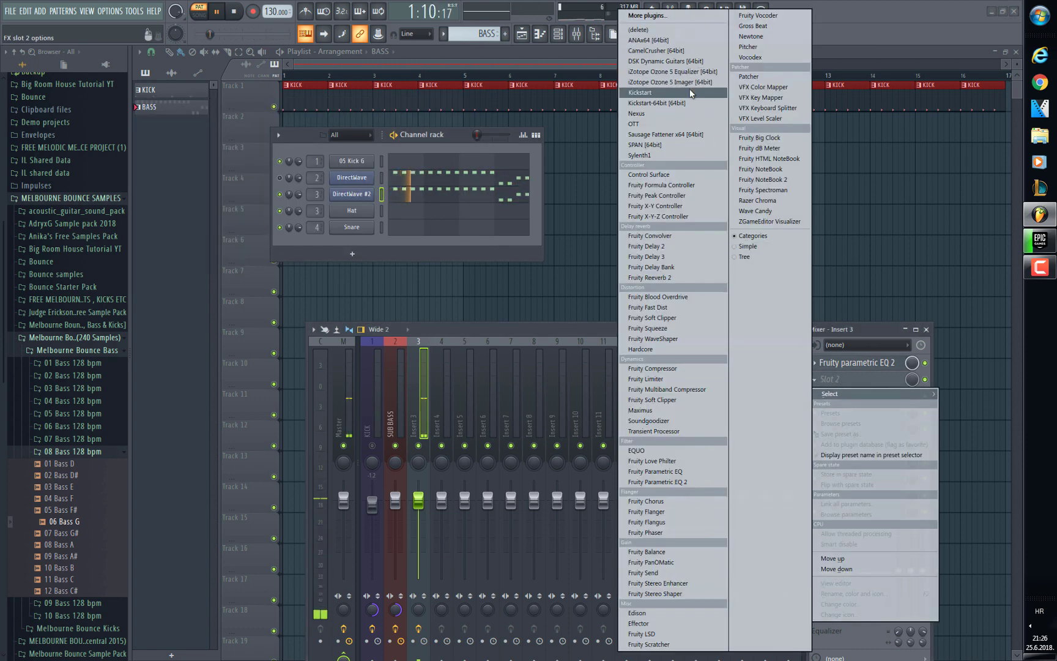
left_click(657, 103)
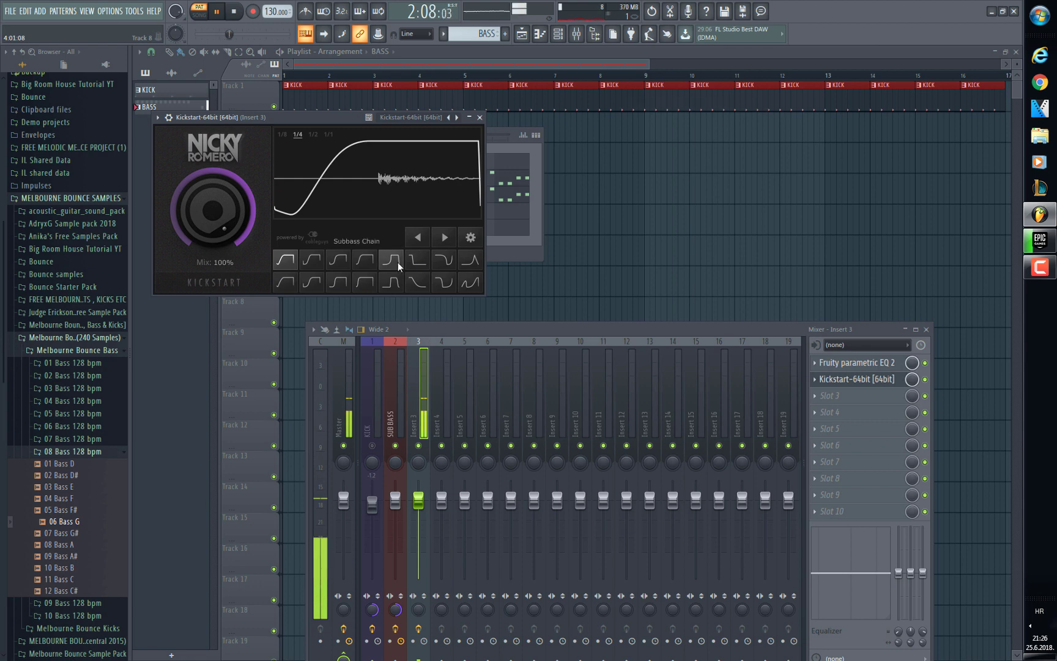
left_click(397, 261)
left_click_drag(213, 211, 213, 218)
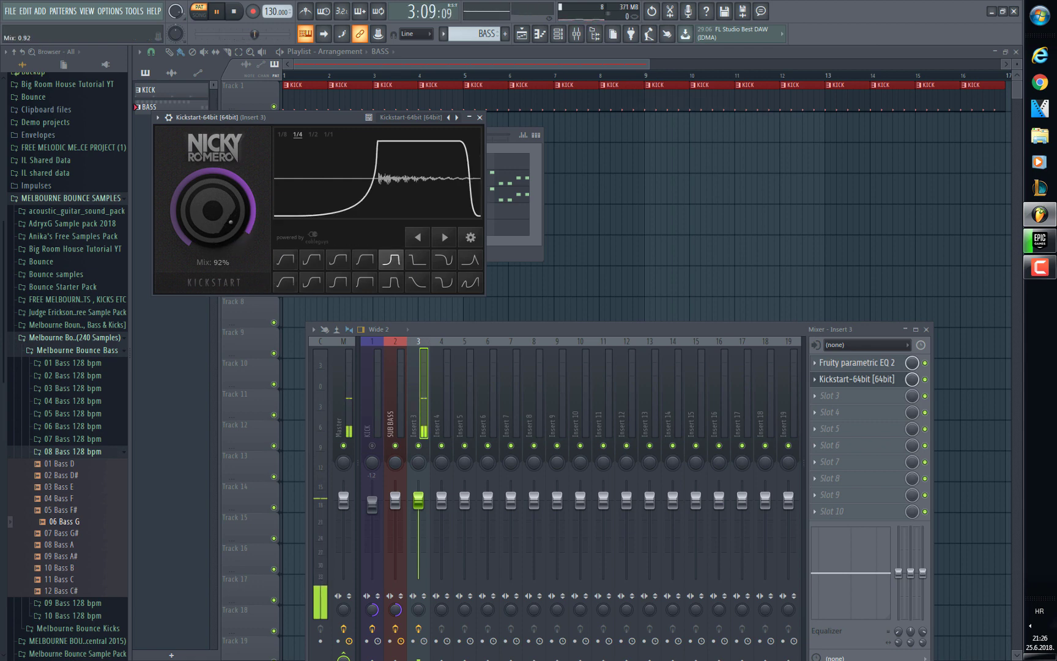
left_click(481, 117)
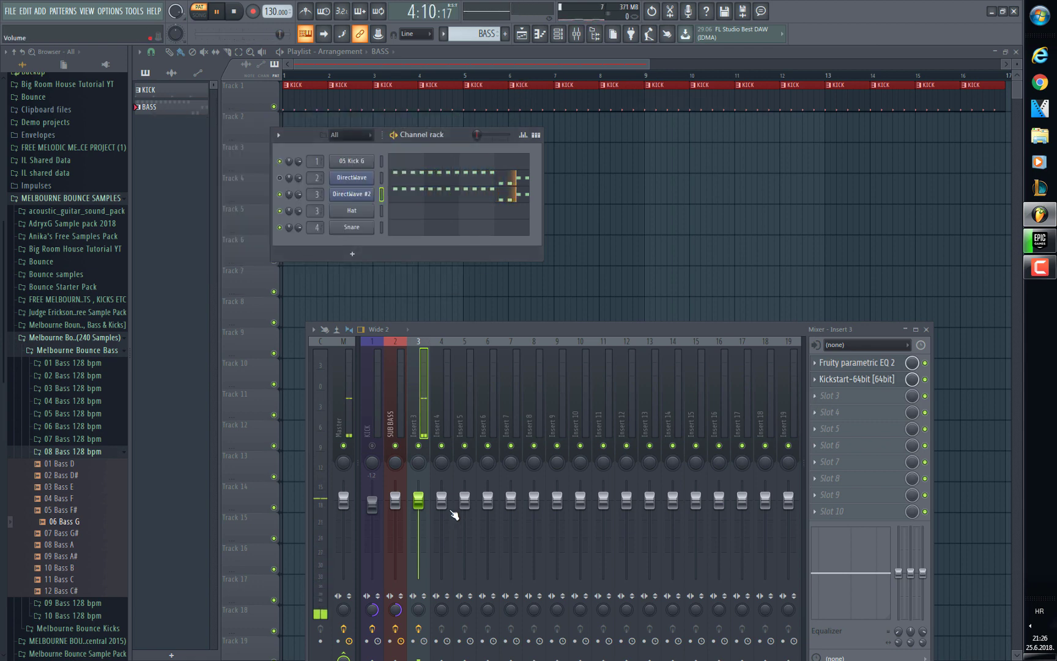
Step: Insert the OTT multiband compressor in slot 3 of Insert 3
left_click(848, 400)
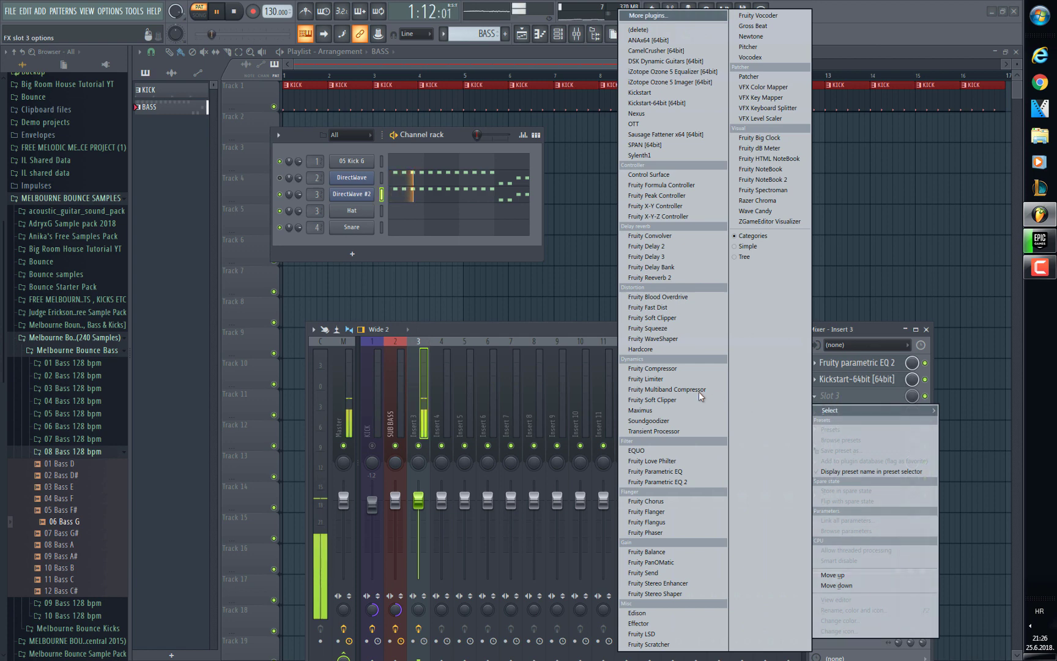
left_click(661, 123)
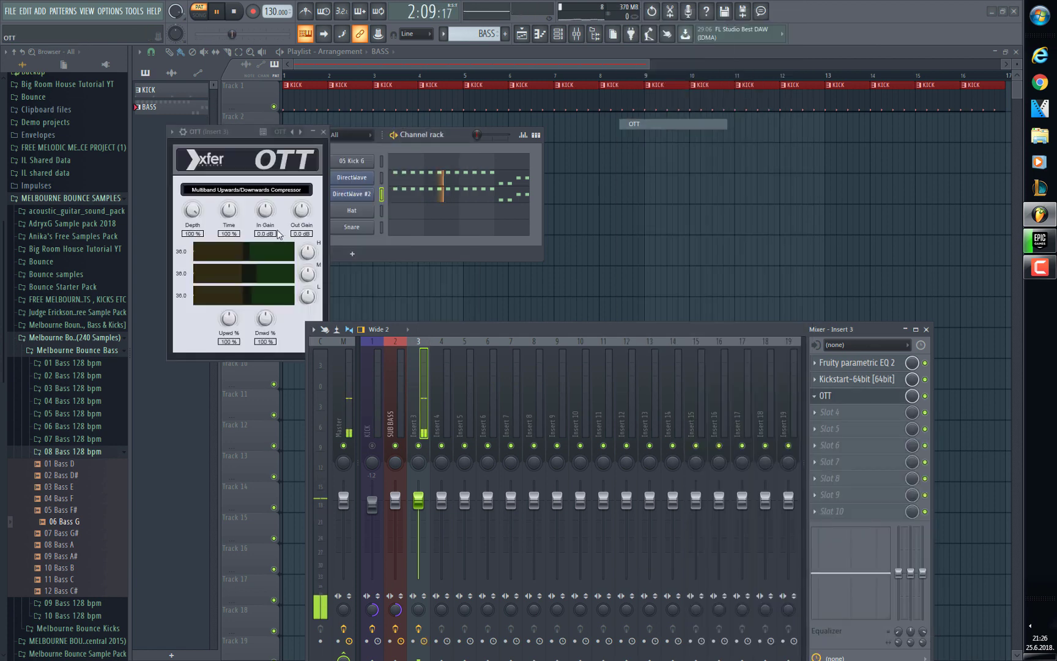
Step: Set OTT on Insert 3 to 25 % depth, -1.7 dB input gain and 95 % upward compression
left_click_drag(190, 210, 201, 306)
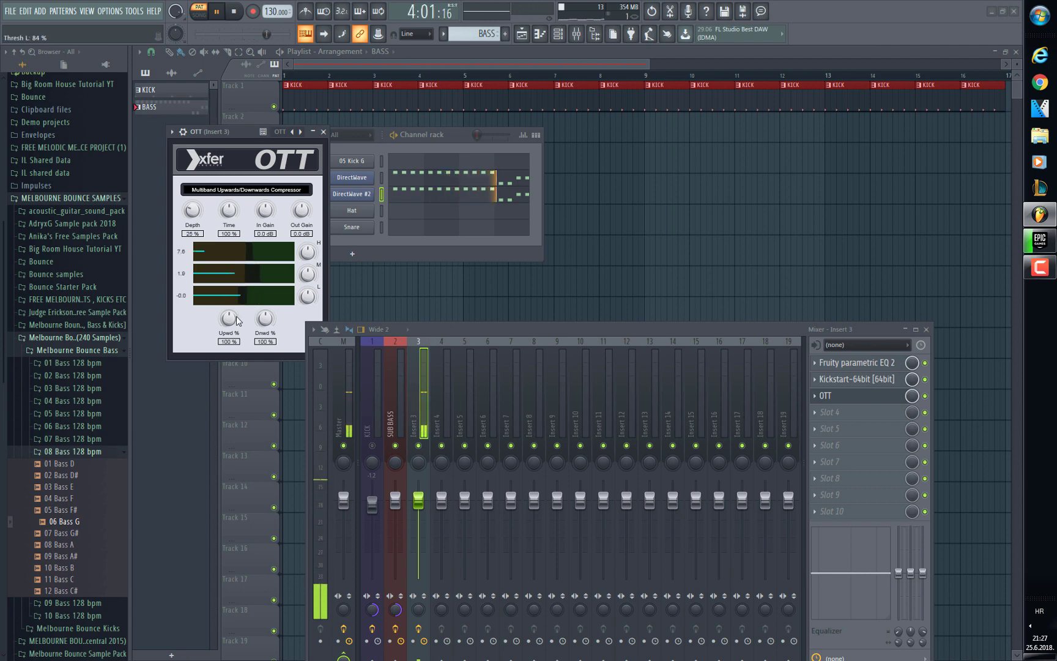
left_click_drag(238, 321, 238, 325)
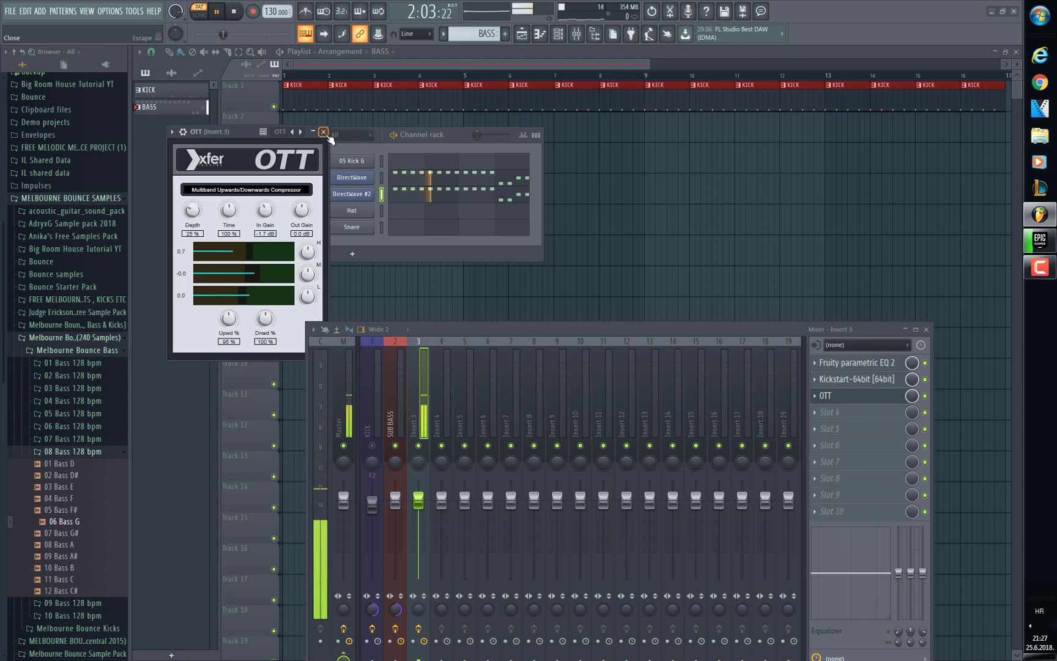
left_click(324, 131)
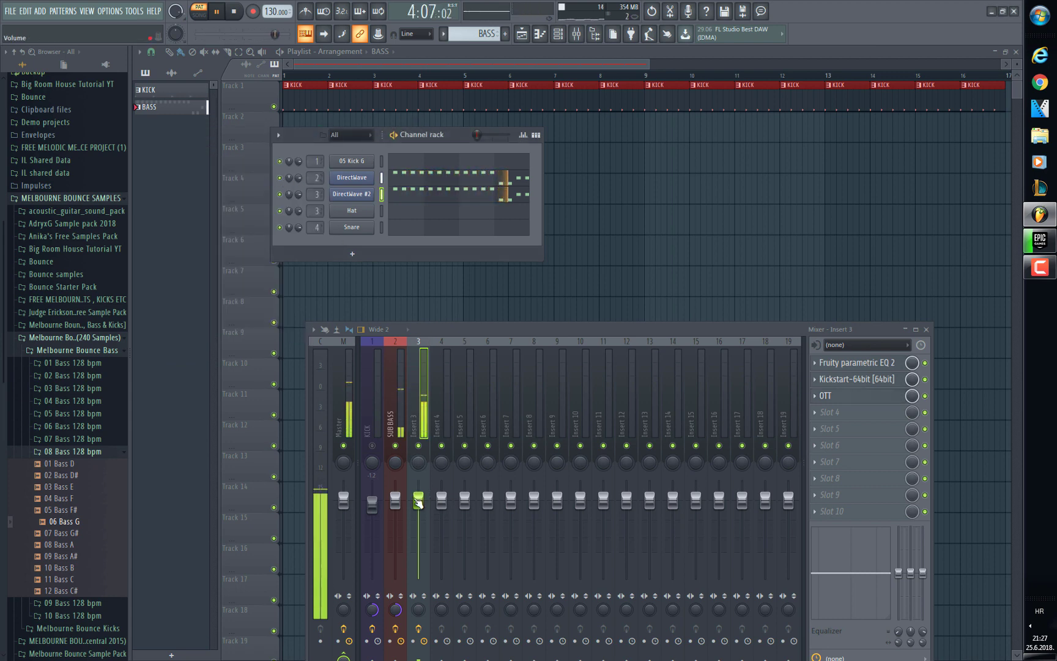
Step: Adjust the stereo separation of Insert 3, name the track BASS and give it the same red as SUB BASS
left_click_drag(420, 609, 419, 581)
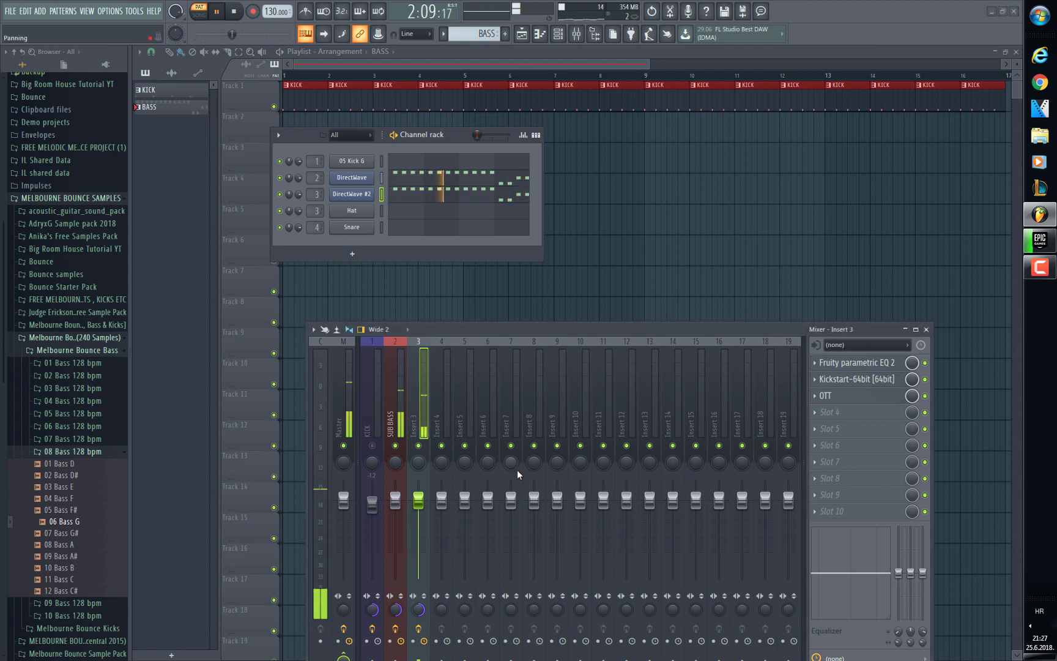
right_click(428, 338)
left_click(450, 352)
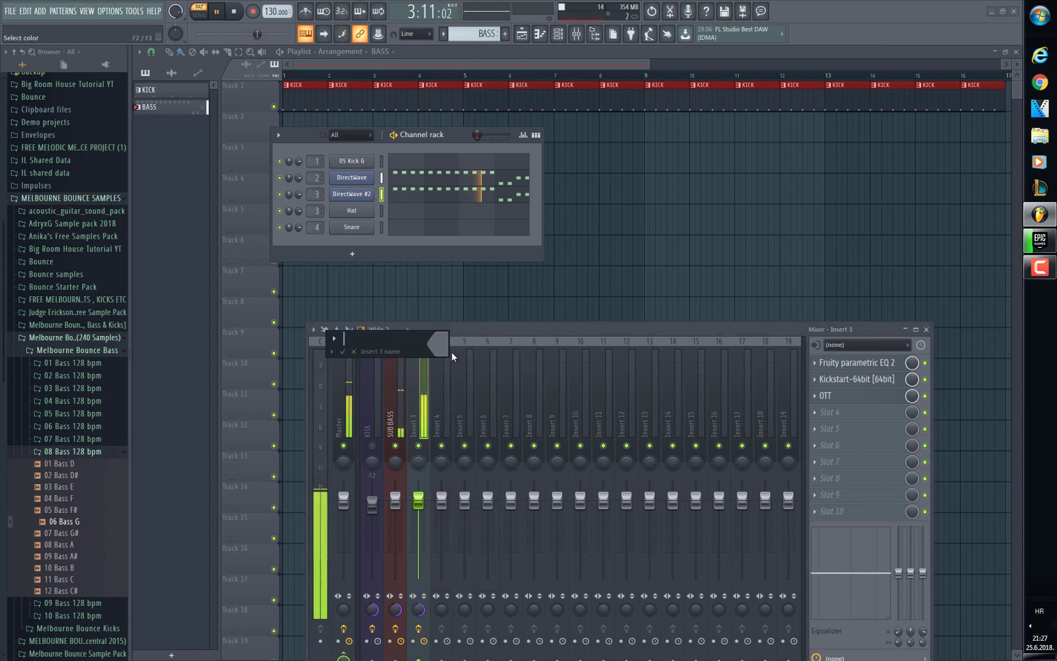
left_click(442, 344)
left_click(515, 355)
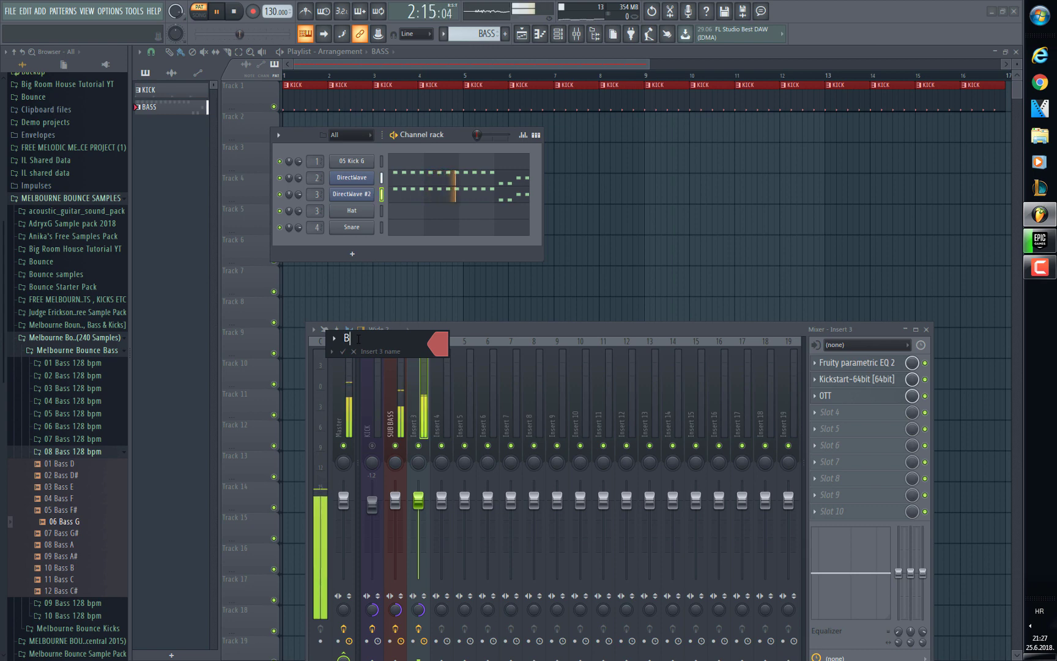
type("BASS")
key("Return")
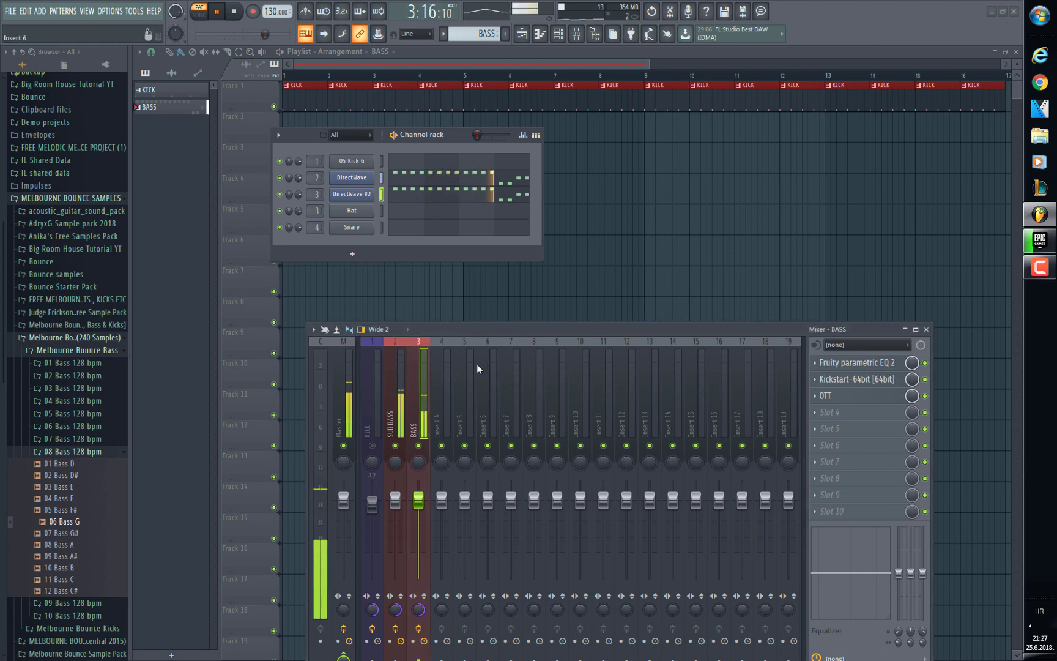
left_click(234, 11)
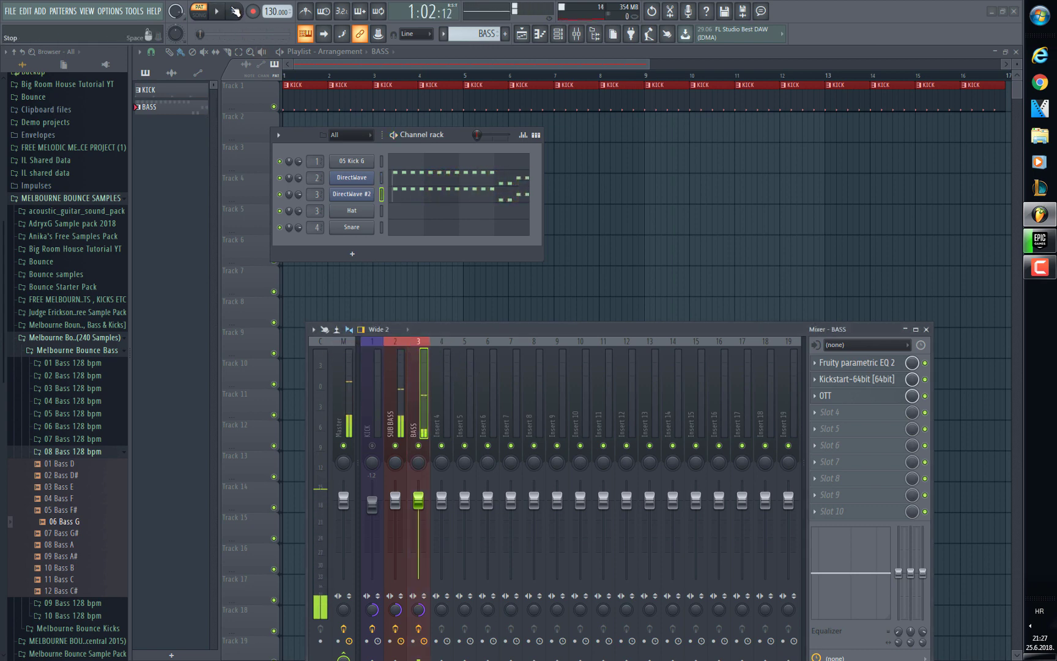
Step: Route the KICK, SUB BASS and BASS mixer tracks to Insert 4 only
left_click(372, 401)
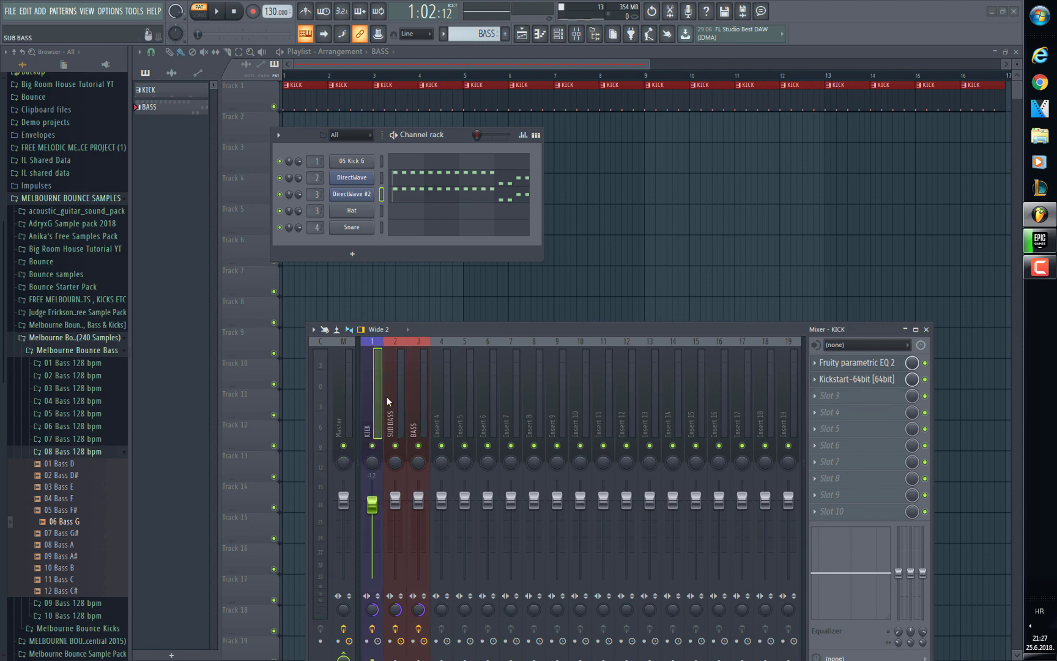
left_click(400, 383, "ctrl")
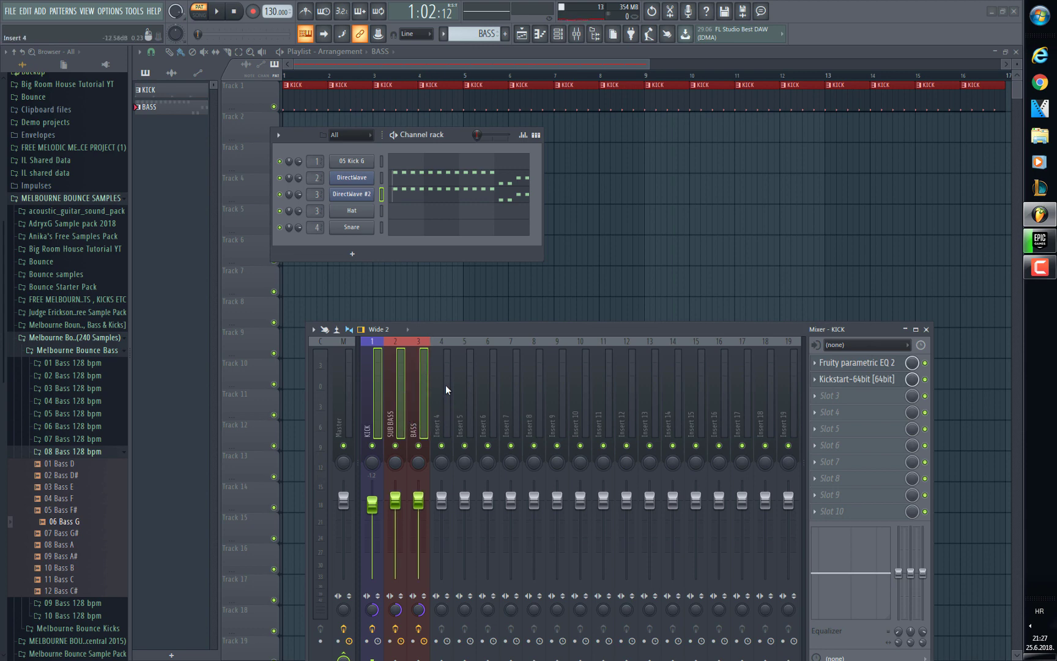
left_click(445, 384, "ctrl")
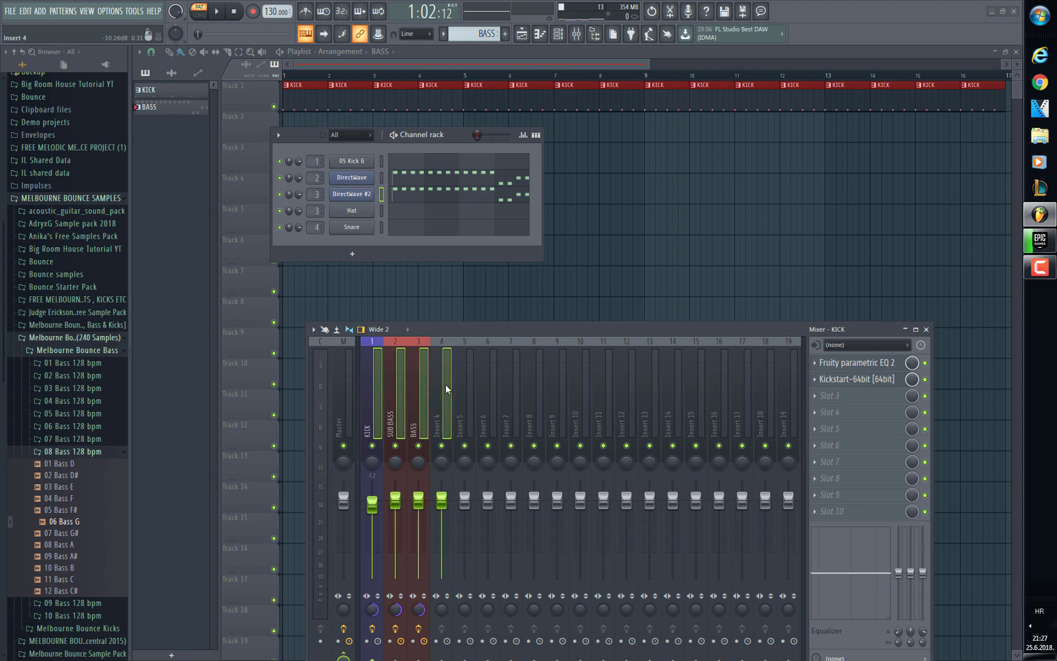
right_click(445, 384)
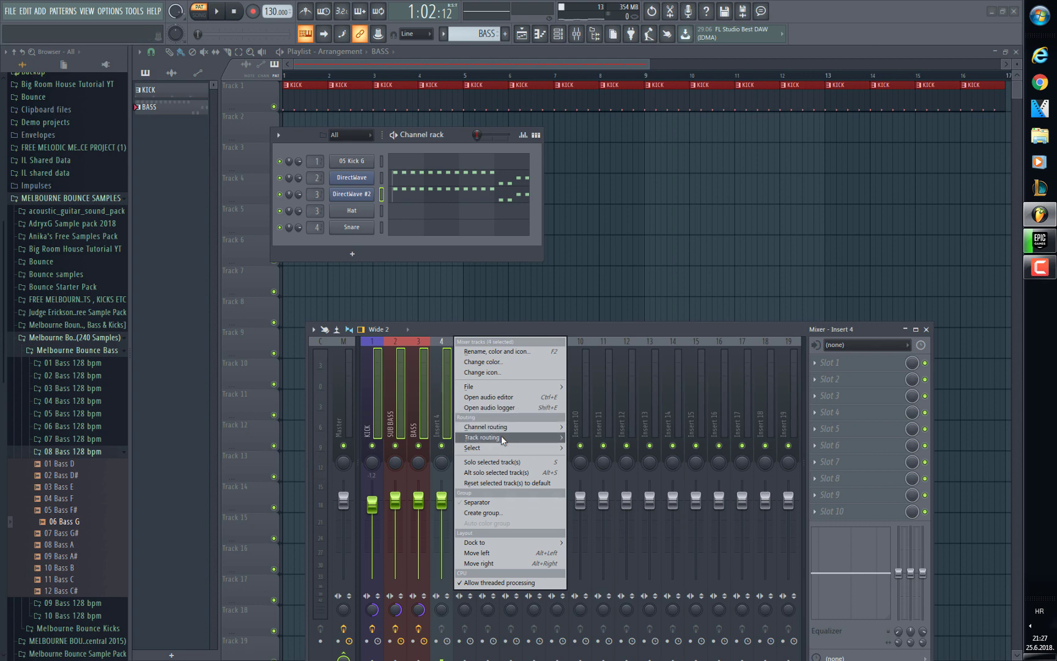
mouse_move(501, 437)
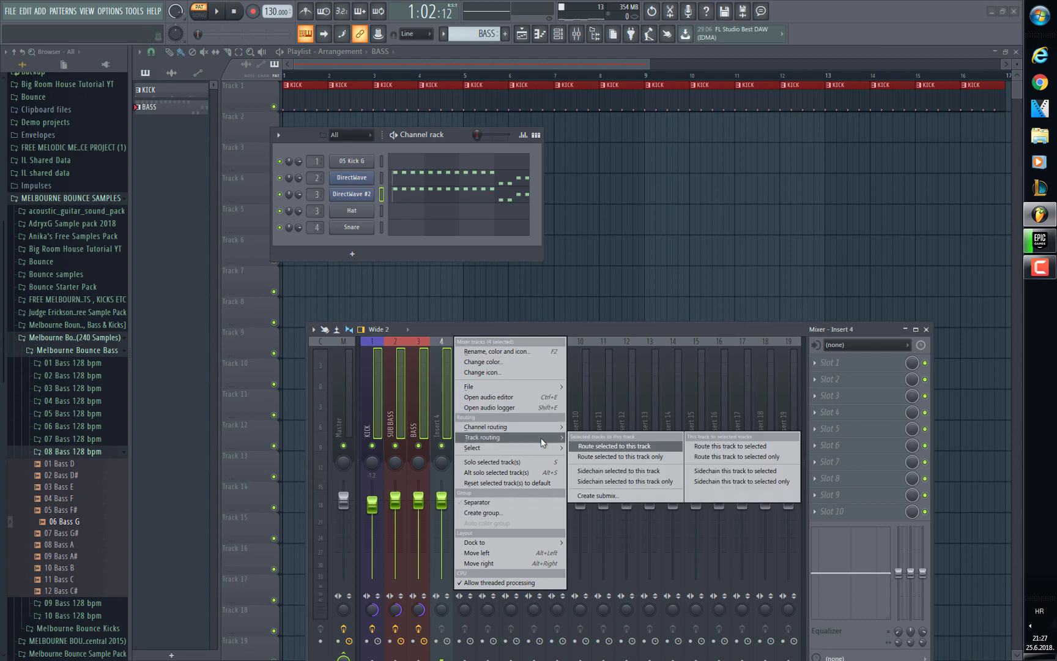
left_click(636, 459)
left_click(425, 364)
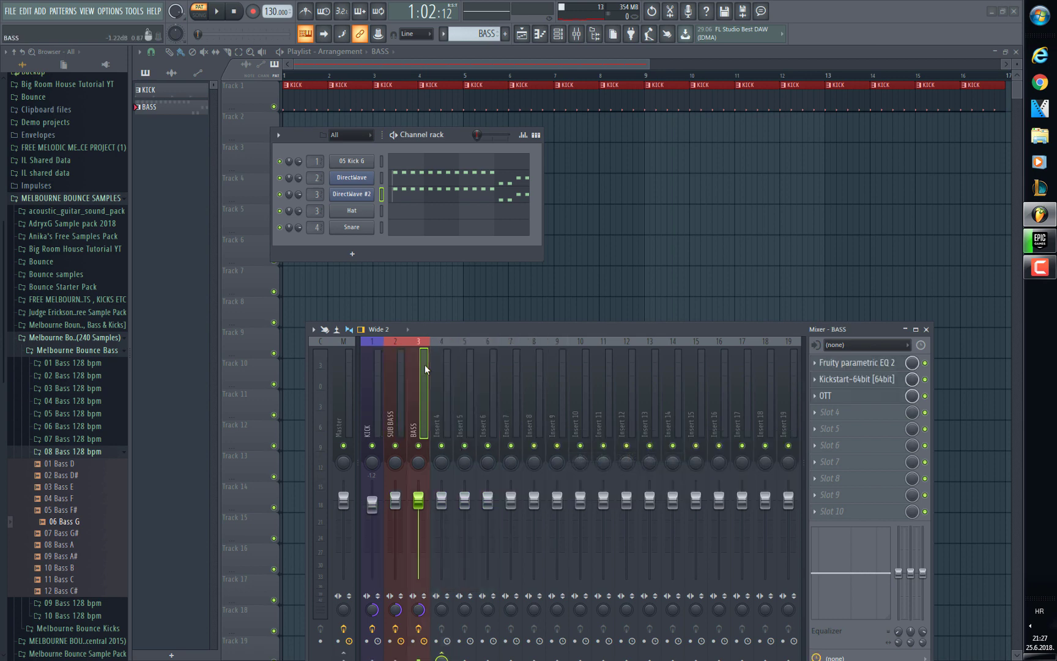
left_click_drag(529, 335, 536, 254)
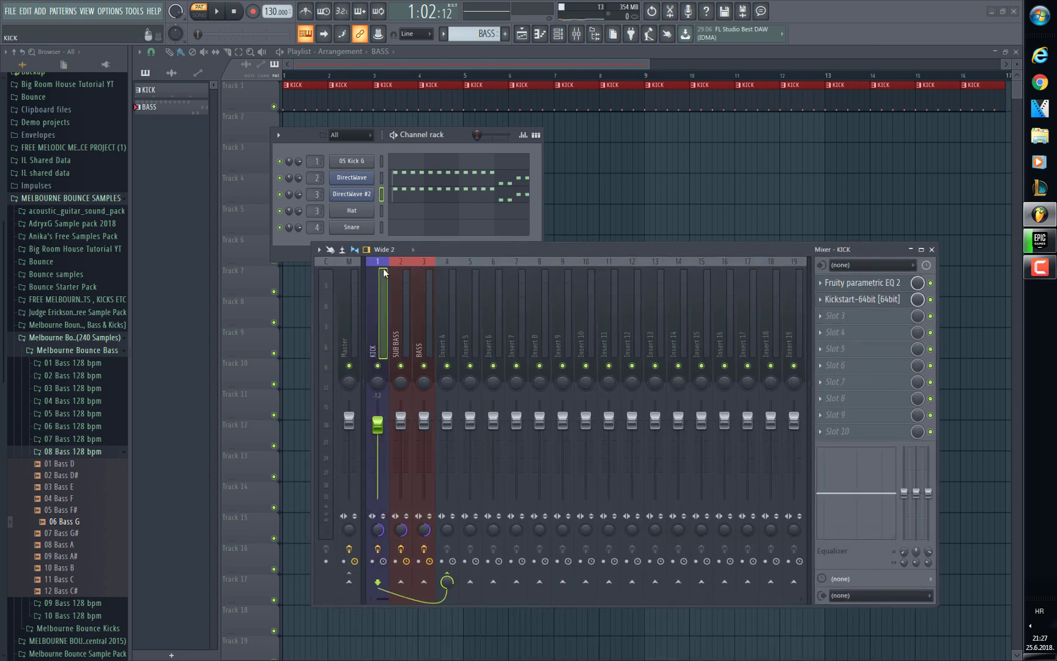
Step: Insert Fruity Parametric EQ 2 in slot 1 of Insert 4 and load its 20Hz + 18kHz cut preset
left_click(448, 265)
left_click(835, 283)
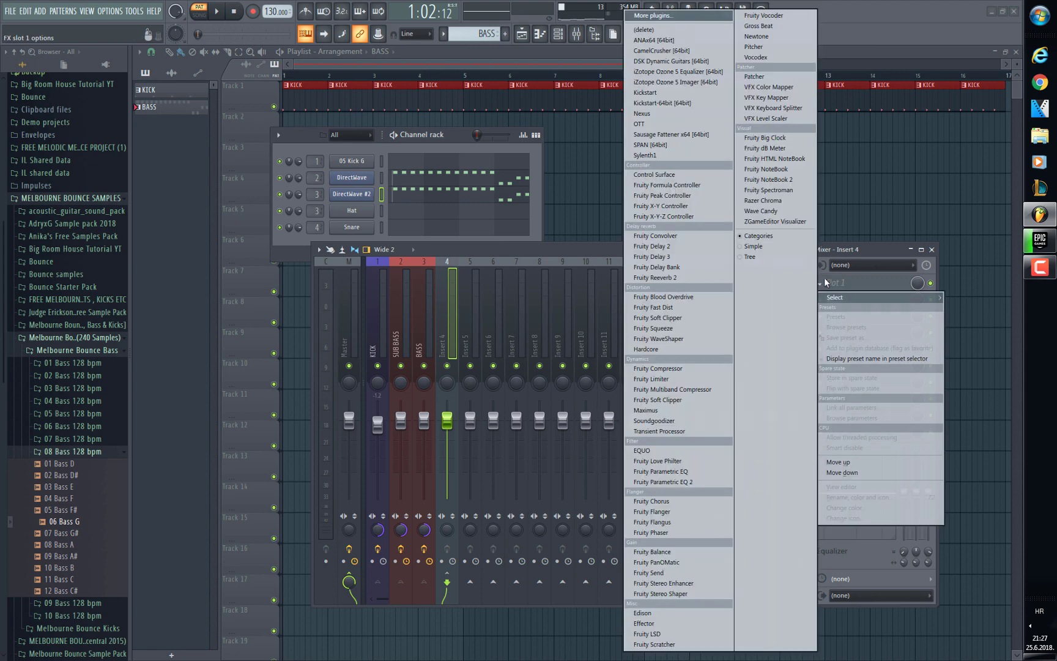
left_click(692, 501)
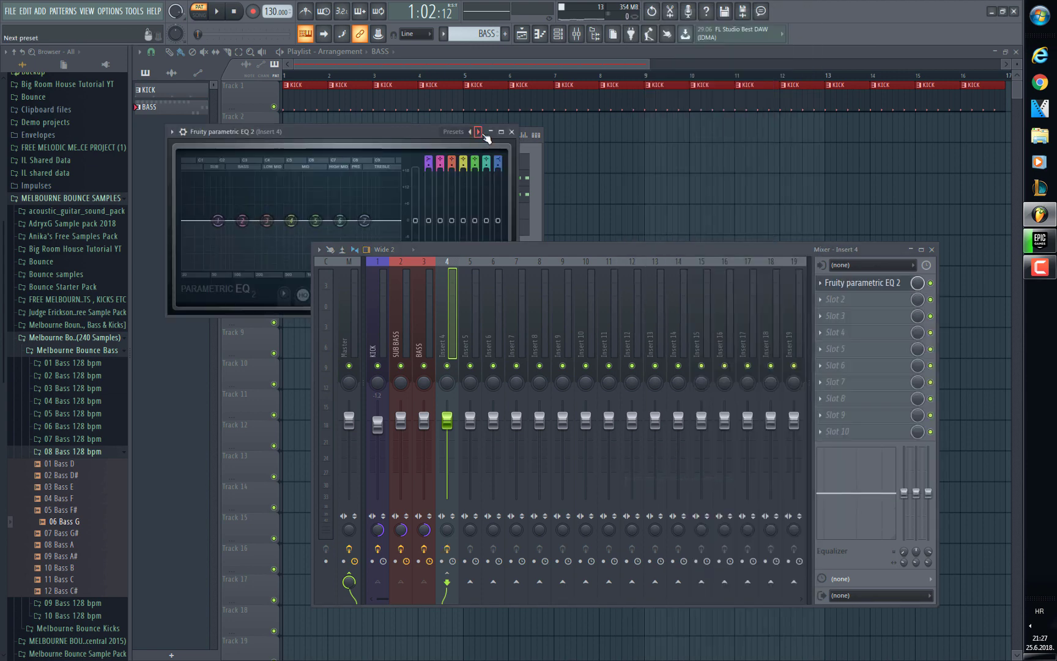
left_click(478, 131)
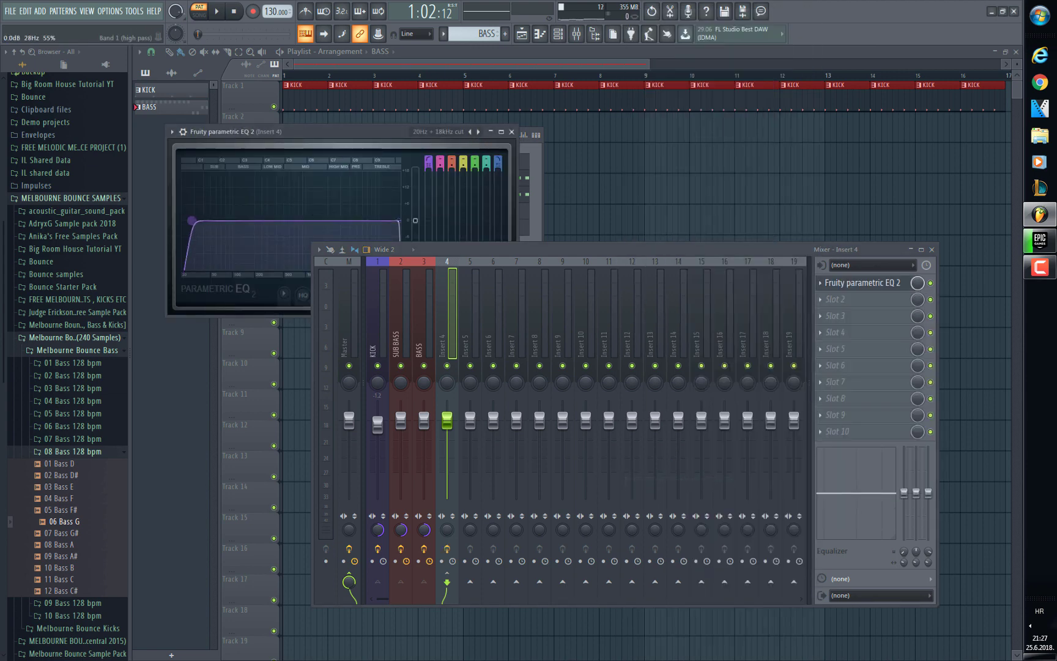
left_click(511, 131)
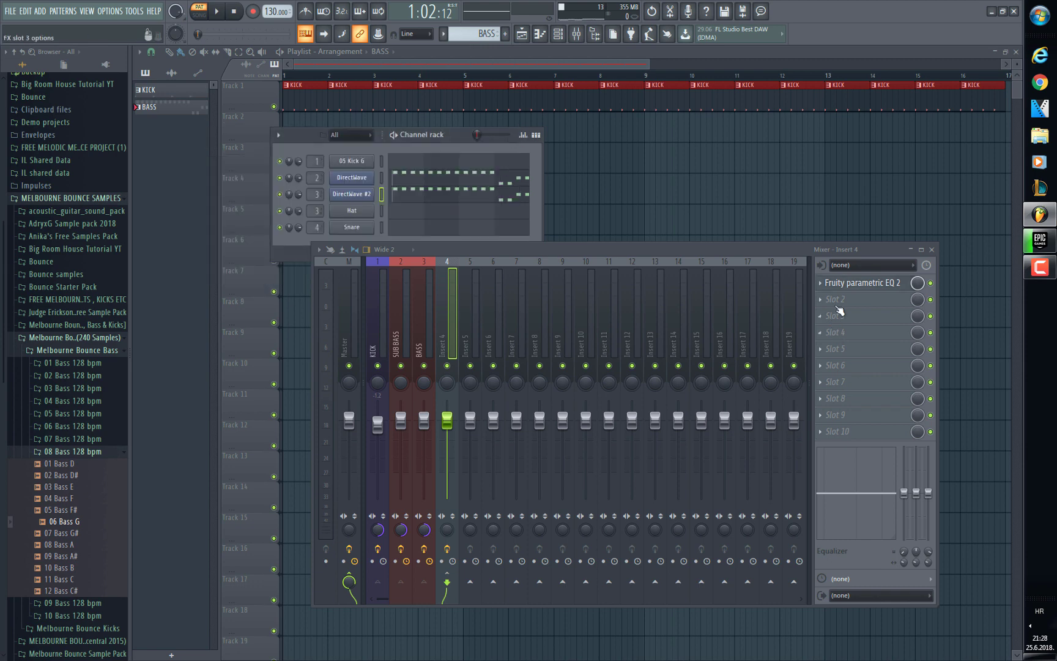
Step: Insert a second Fruity Parametric EQ 2 in slot 2 of Insert 4 and switch that slot off
left_click(836, 300)
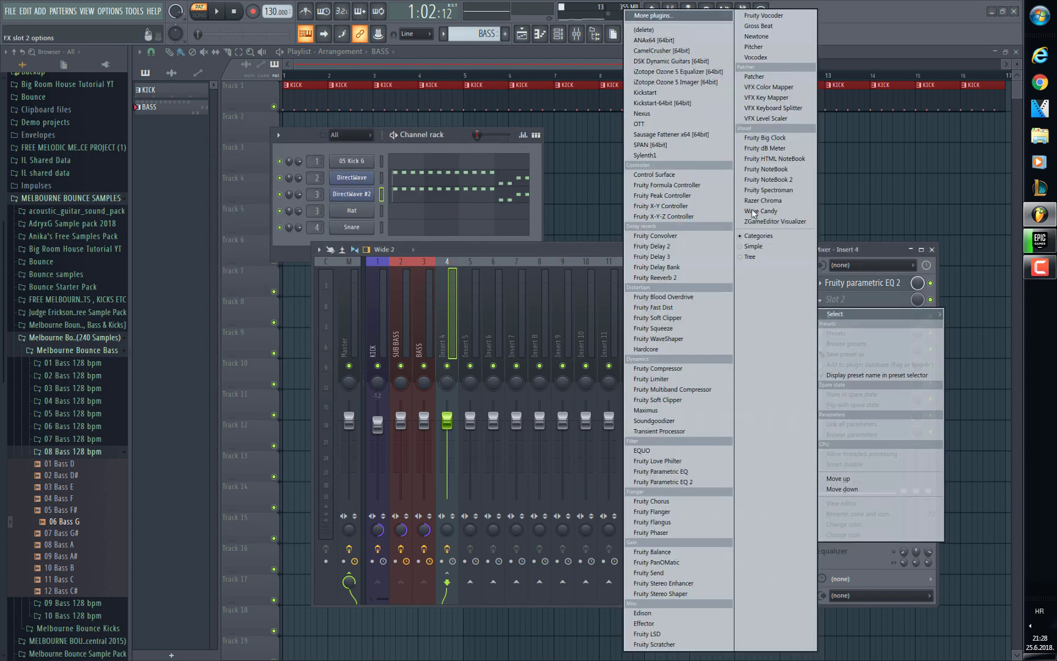
left_click(721, 482)
left_click(549, 95)
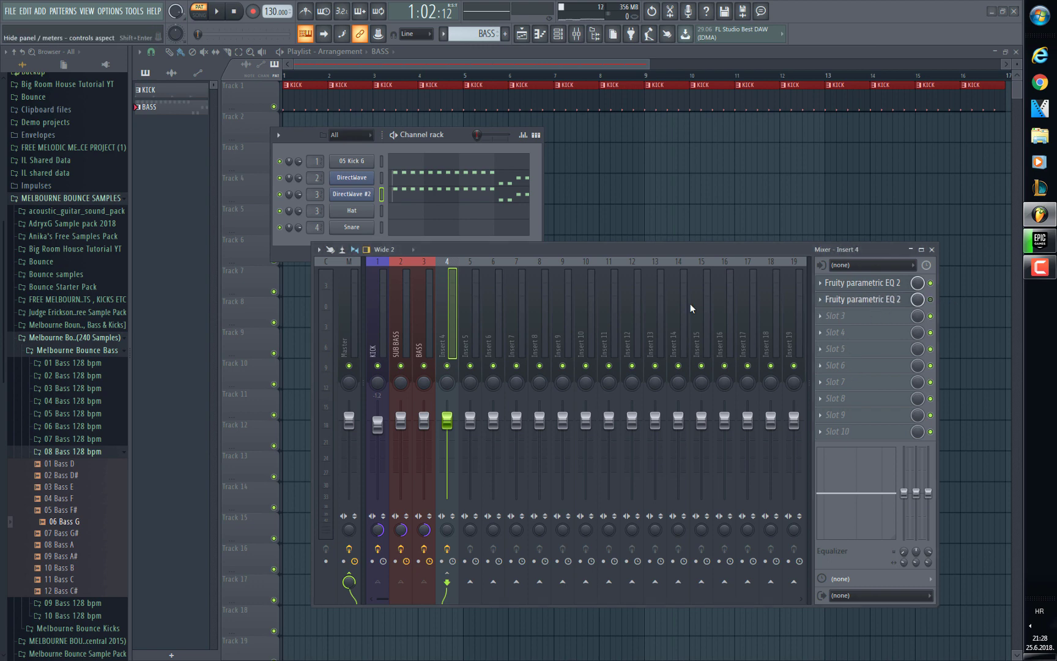
Step: Name Insert 4 SUBMIX in white and add a separator before Insert 5
right_click(446, 283)
left_click(474, 272)
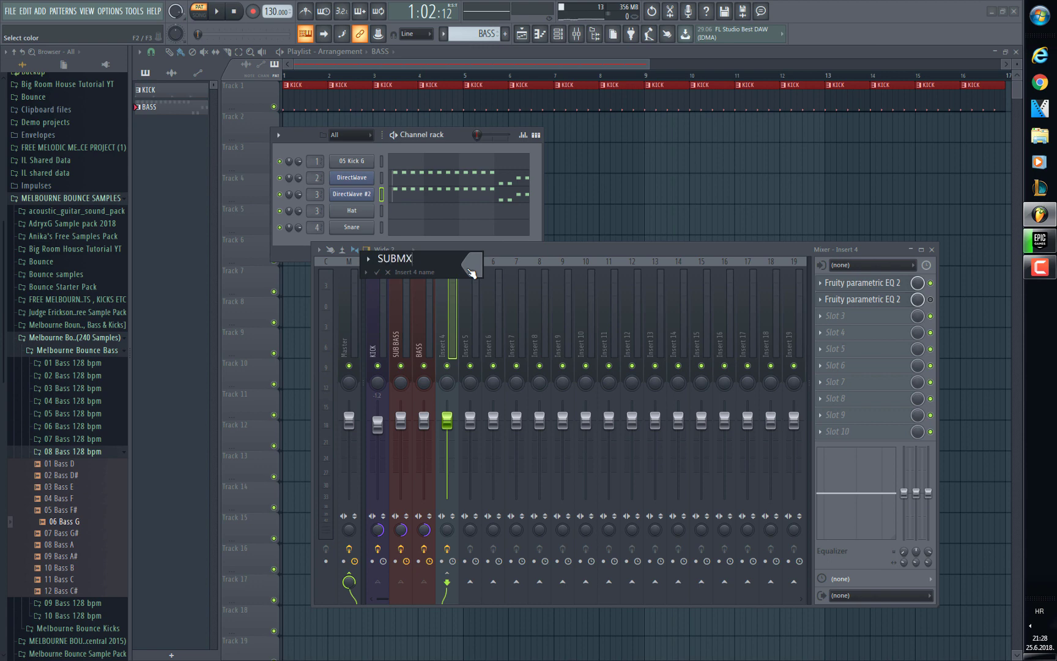
left_click(478, 268)
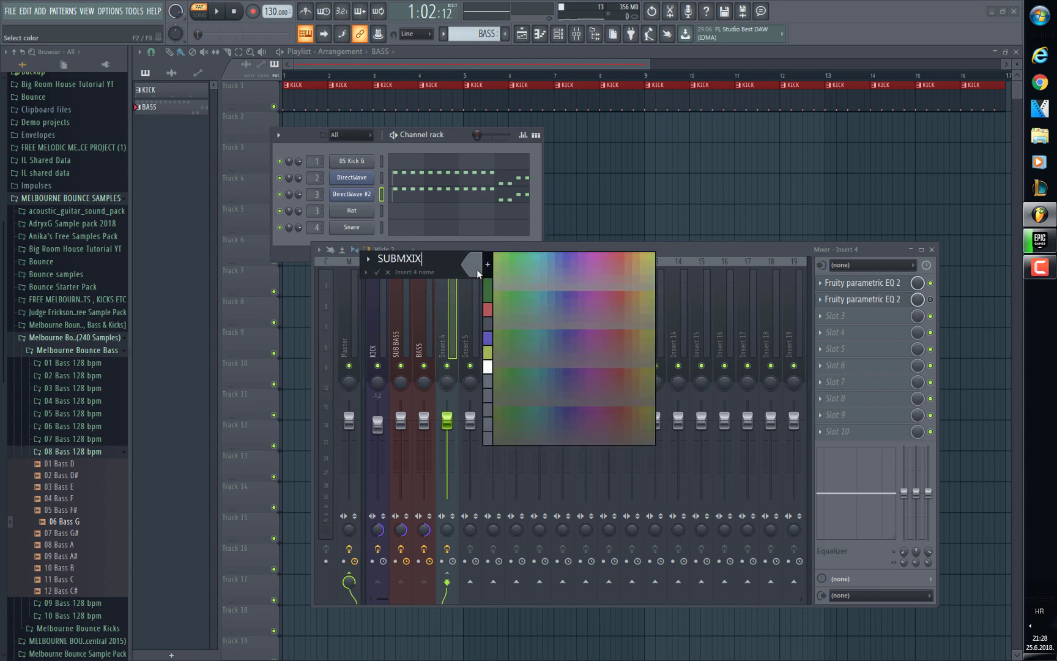
left_click(488, 369)
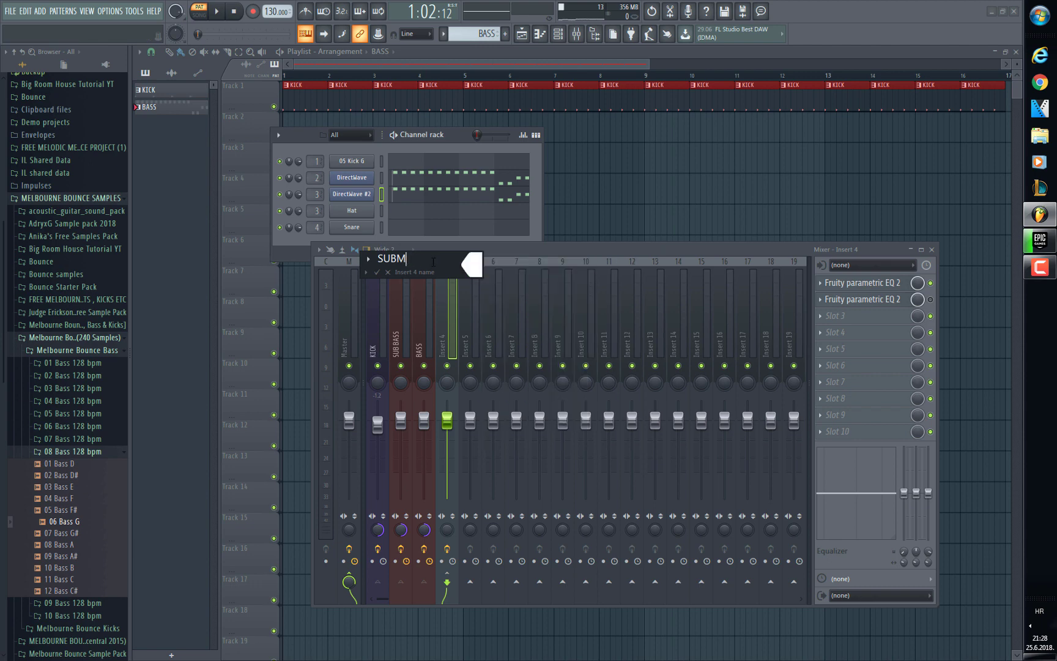
key("Return")
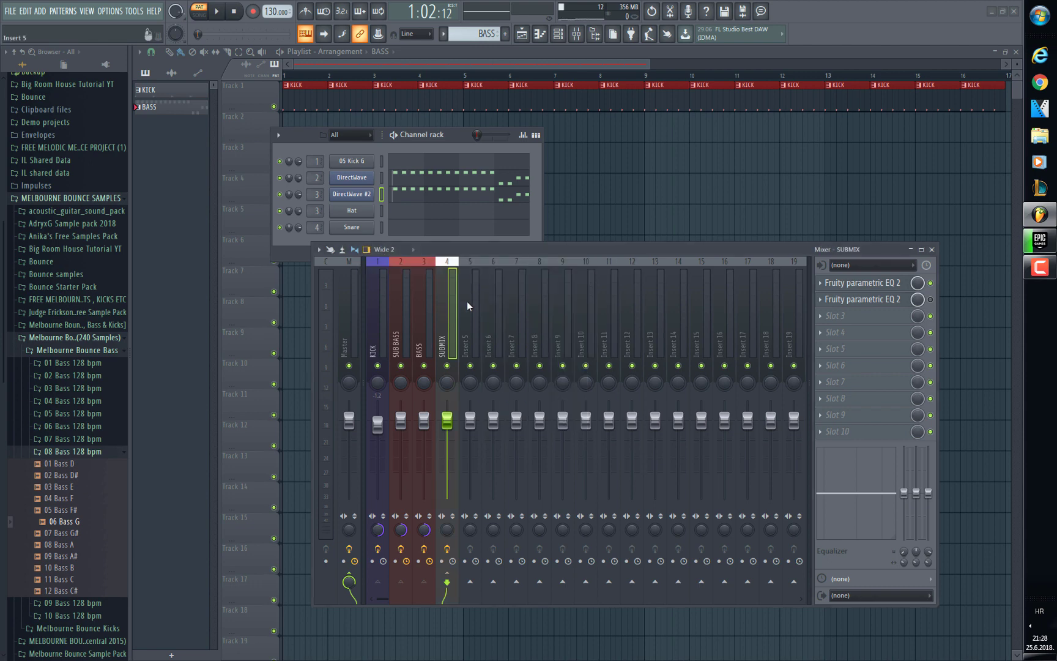
right_click(467, 300)
left_click(567, 424)
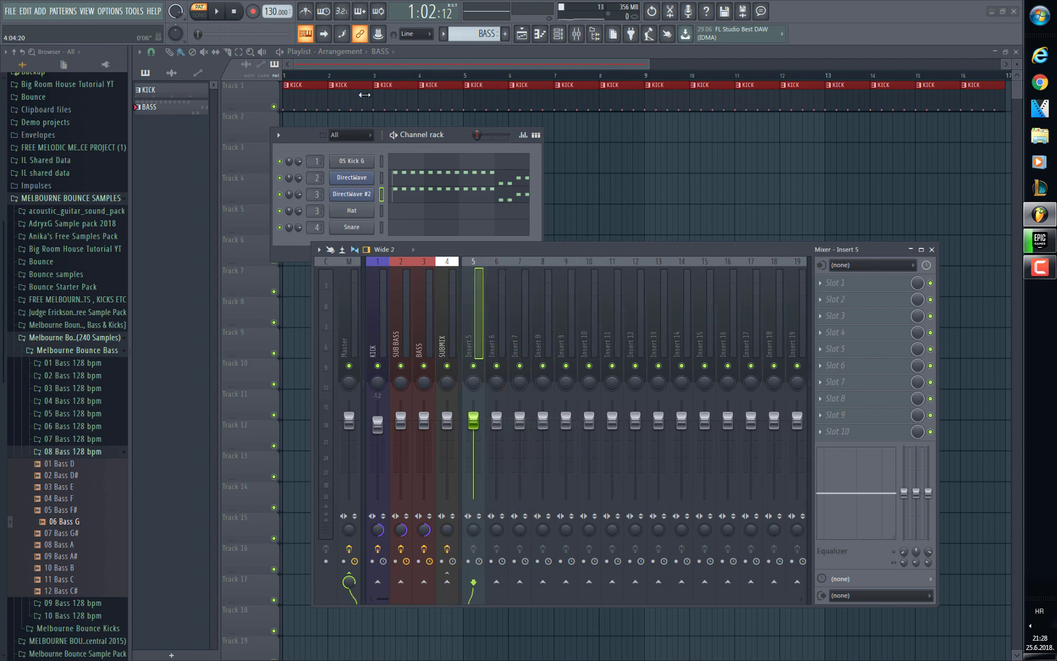
Step: Build an eight-bar loop with BASS clips at bars 1 and 5 on Track 2 and the KICK clips deleted from bar 9 on
left_click(292, 121)
left_click(292, 120)
left_click(484, 122)
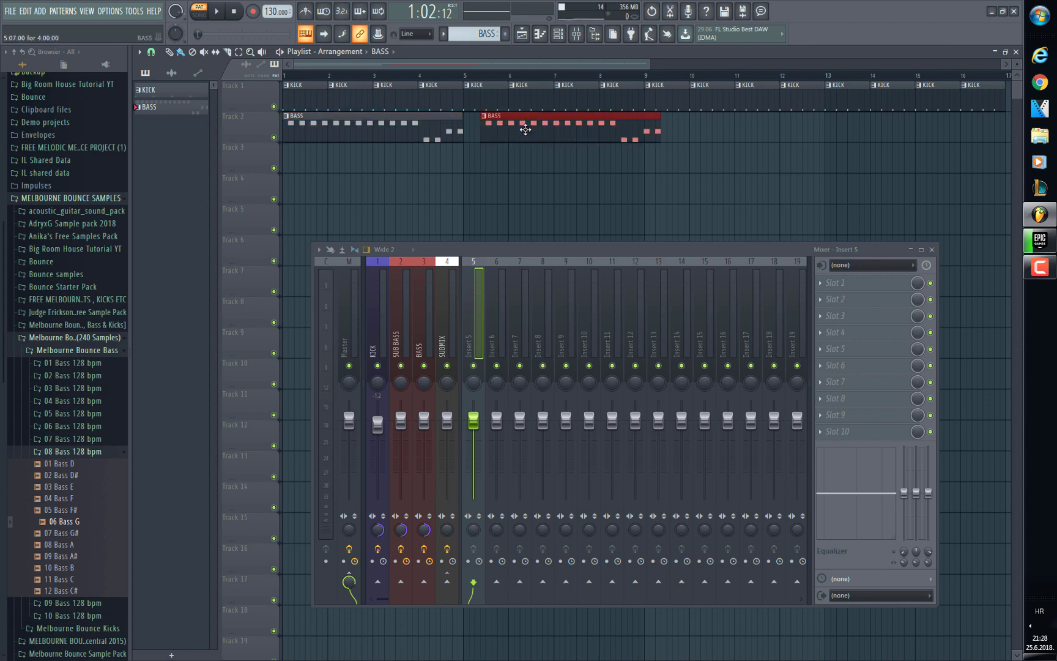
left_click_drag(982, 109, 679, 110)
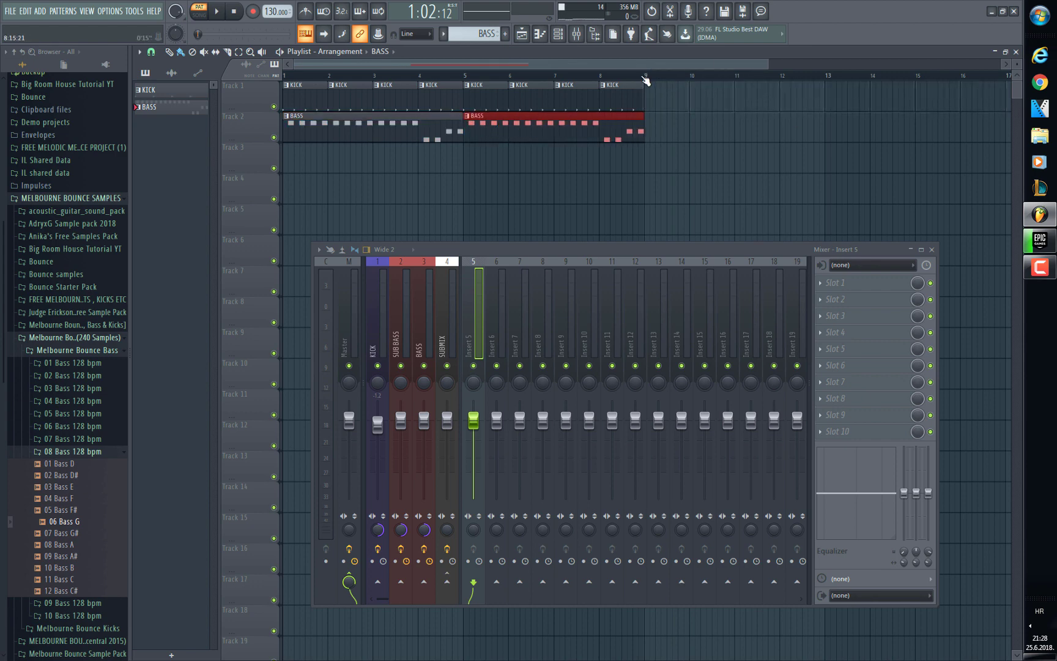
left_click(643, 76)
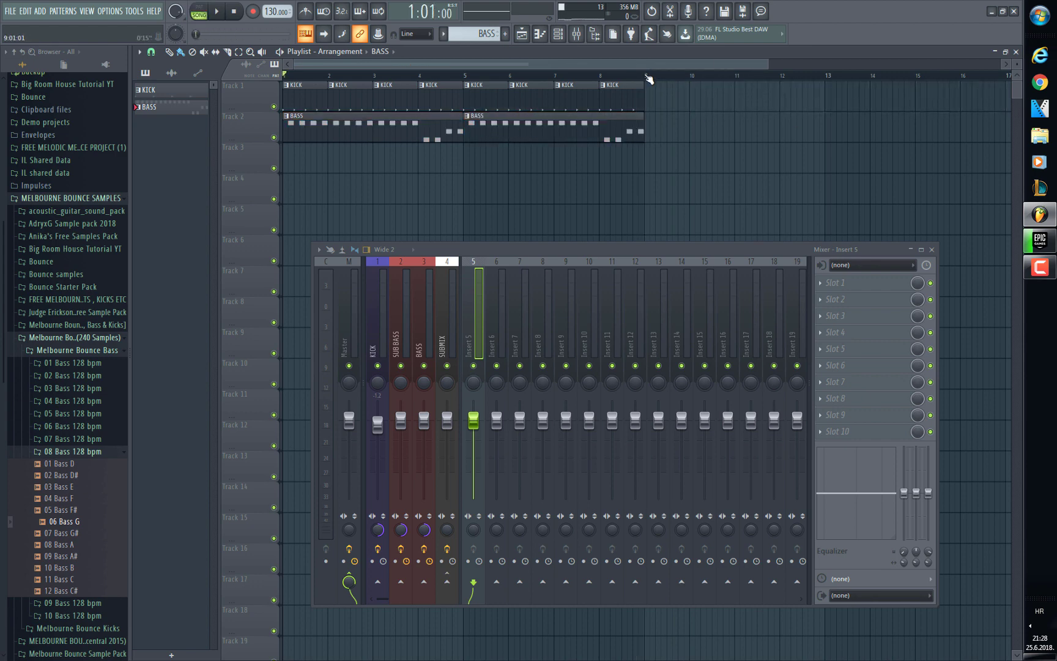
key("ctrl+a")
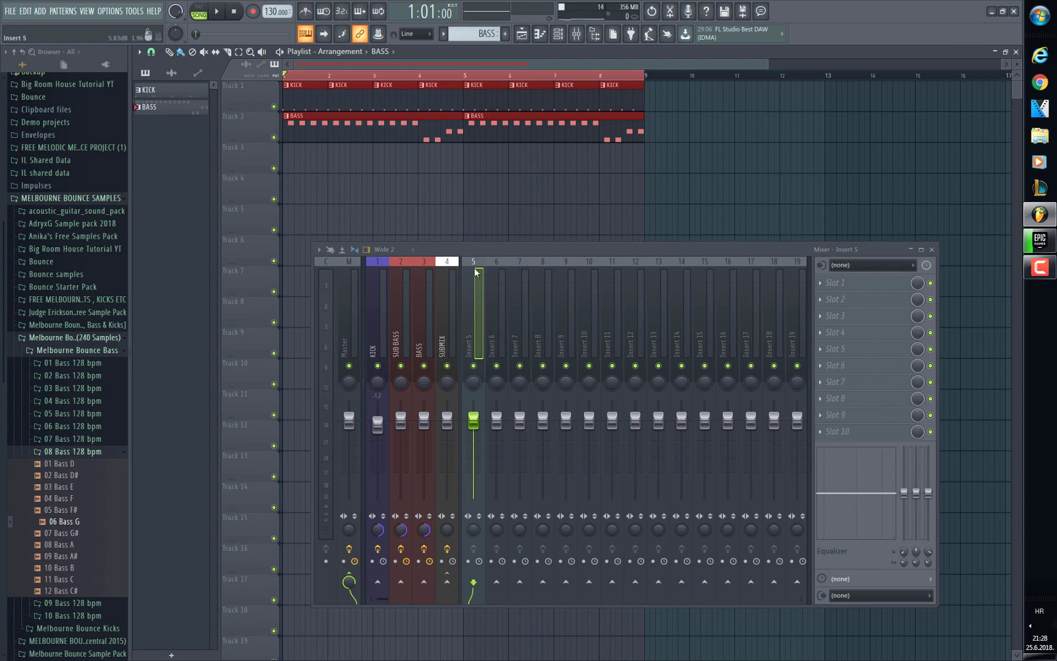
Step: Enable the slot 2 EQ on SUBMIX, load its 20Hz + 18kHz cut preset and raise the low-cut frequency during playback
left_click(450, 383)
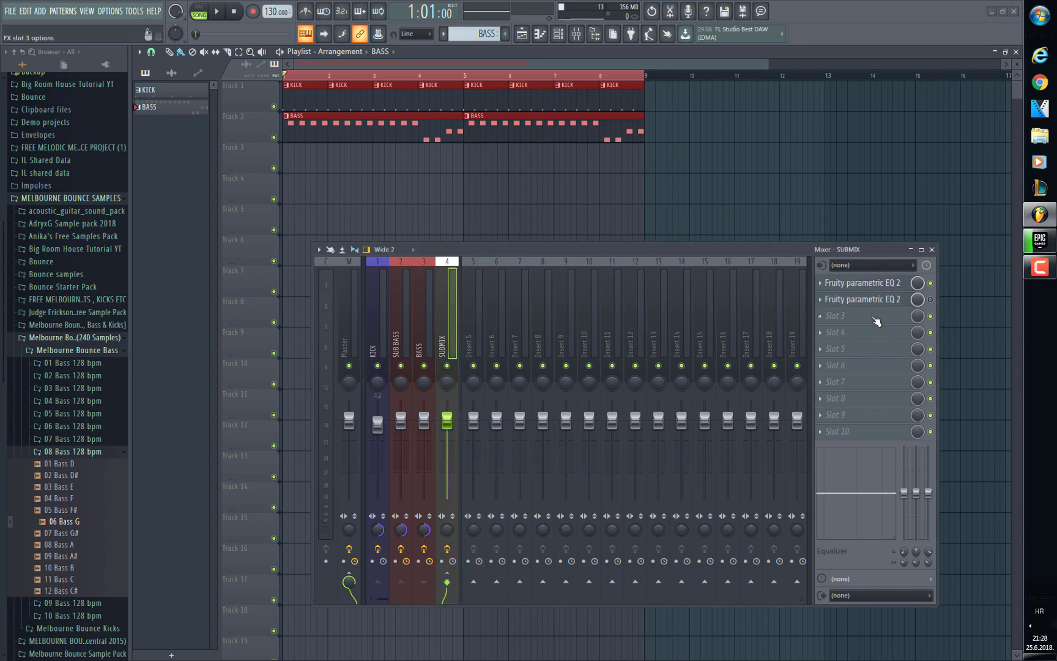
left_click(847, 305)
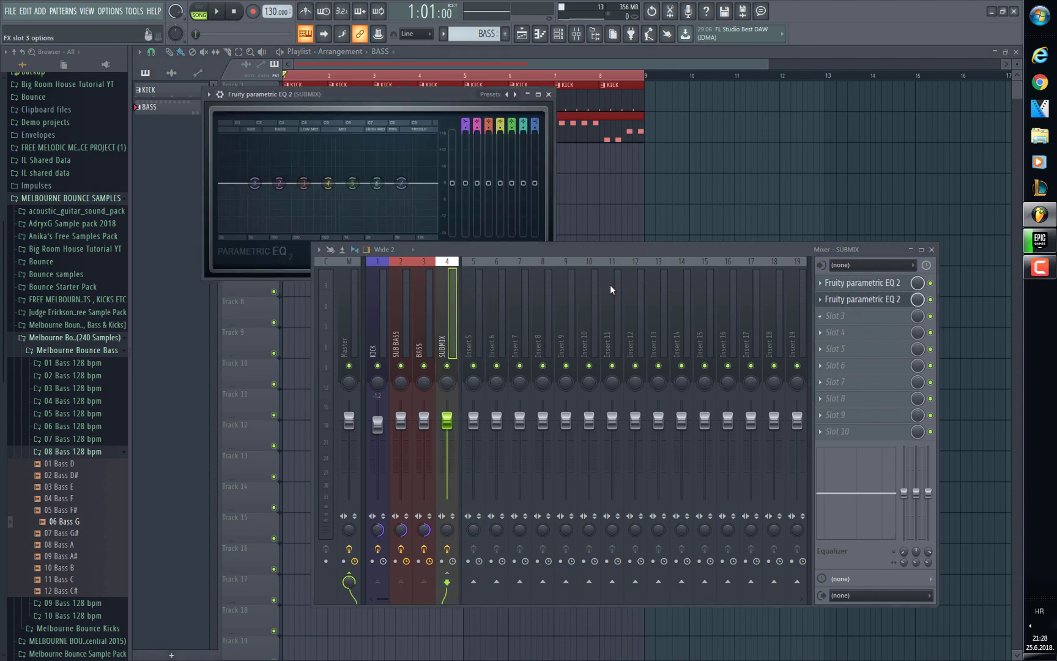
left_click(517, 95)
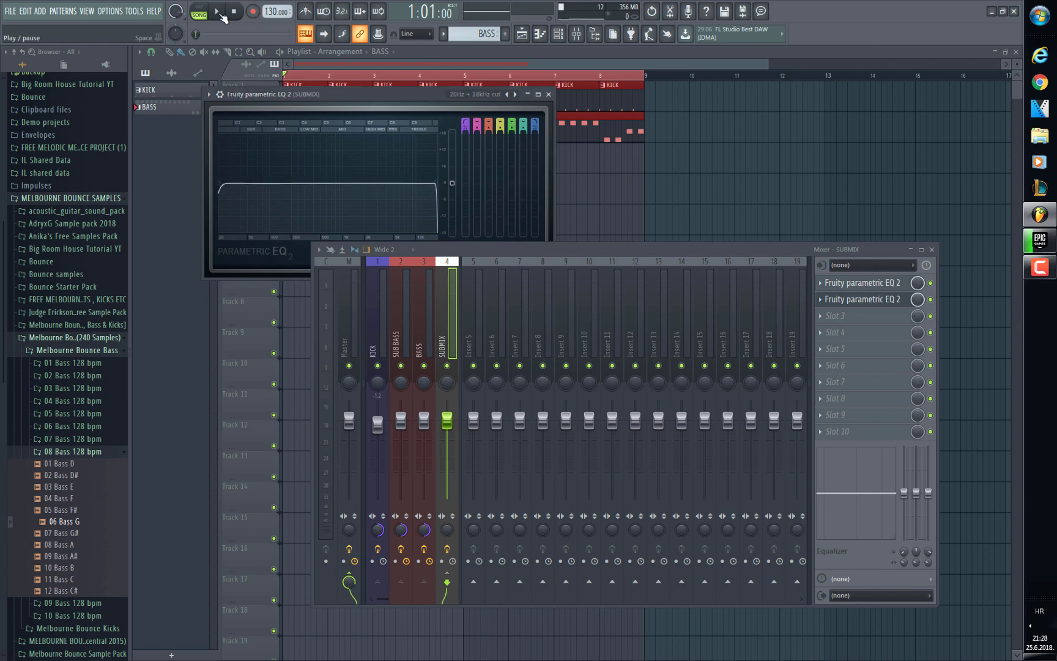
left_click(214, 17)
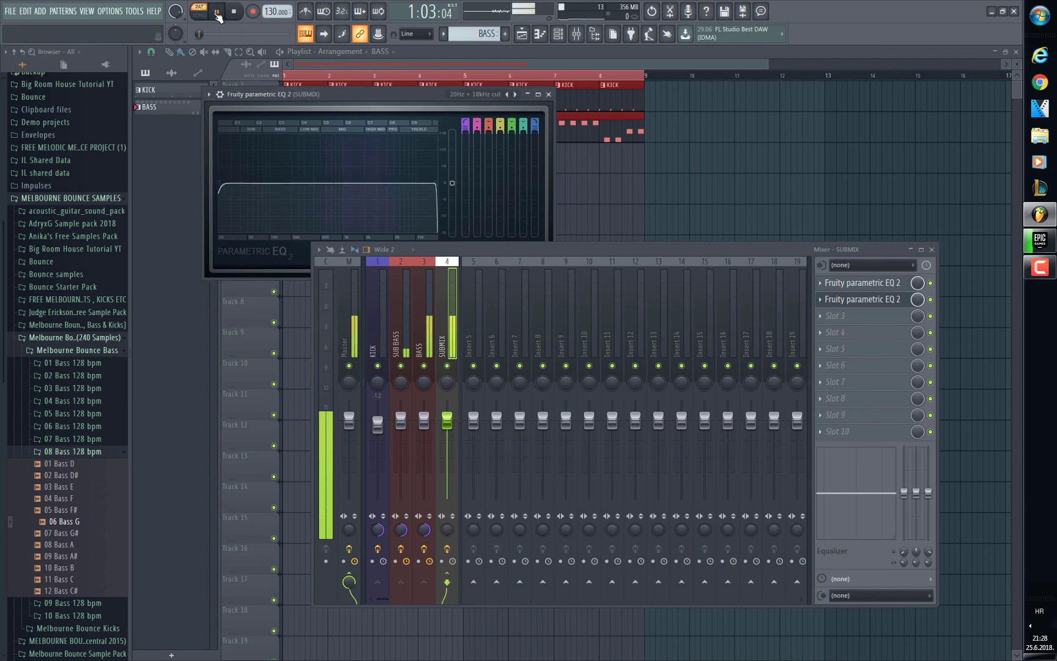
left_click_drag(221, 183, 274, 183)
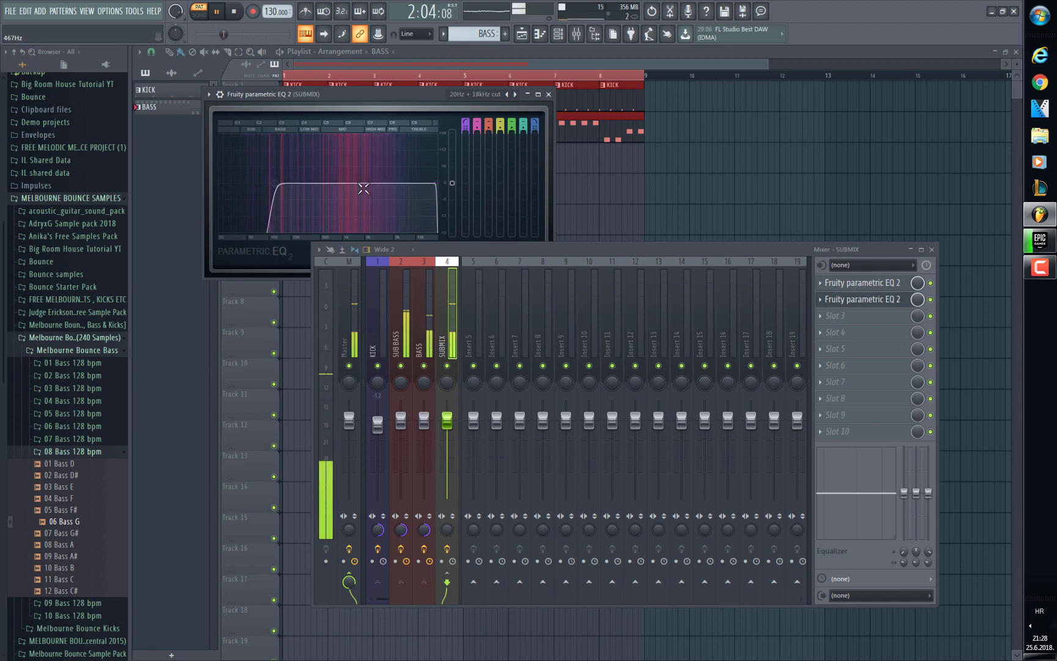
Step: Lower the high cut of the slot 2 EQ on SUBMIX and fine-tune its low cut during playback
left_click_drag(440, 183, 388, 183)
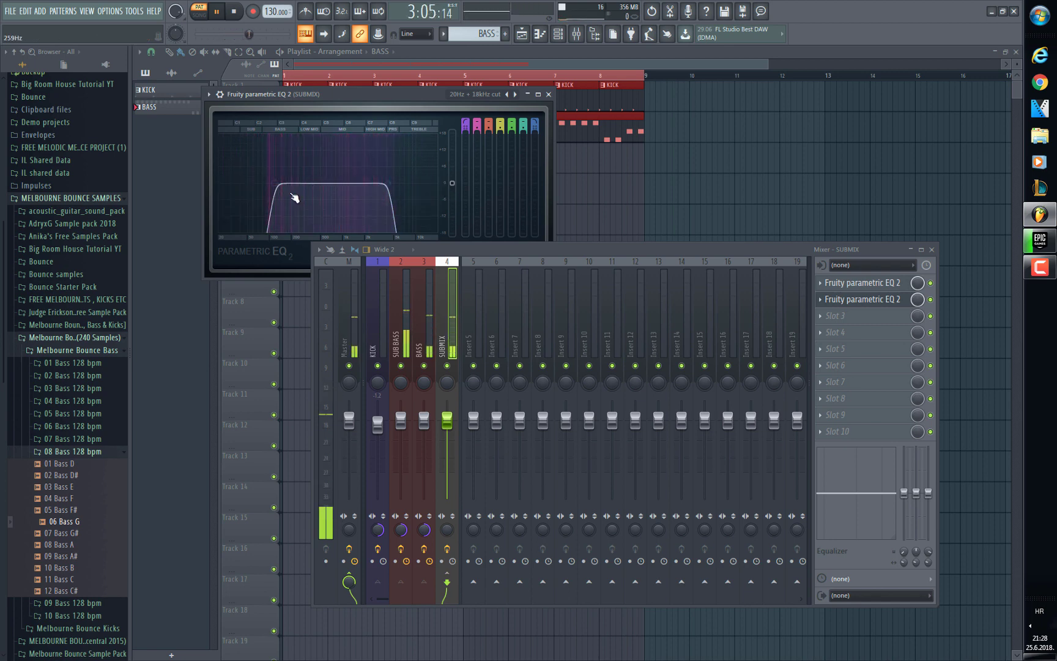
left_click_drag(274, 183, 270, 183)
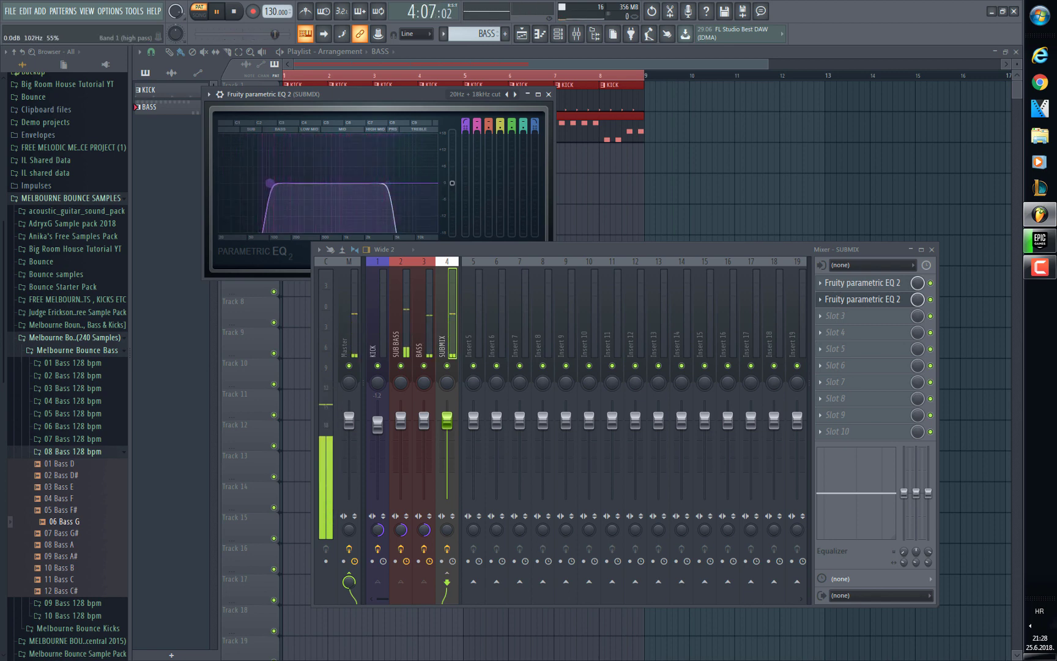
left_click_drag(388, 183, 382, 183)
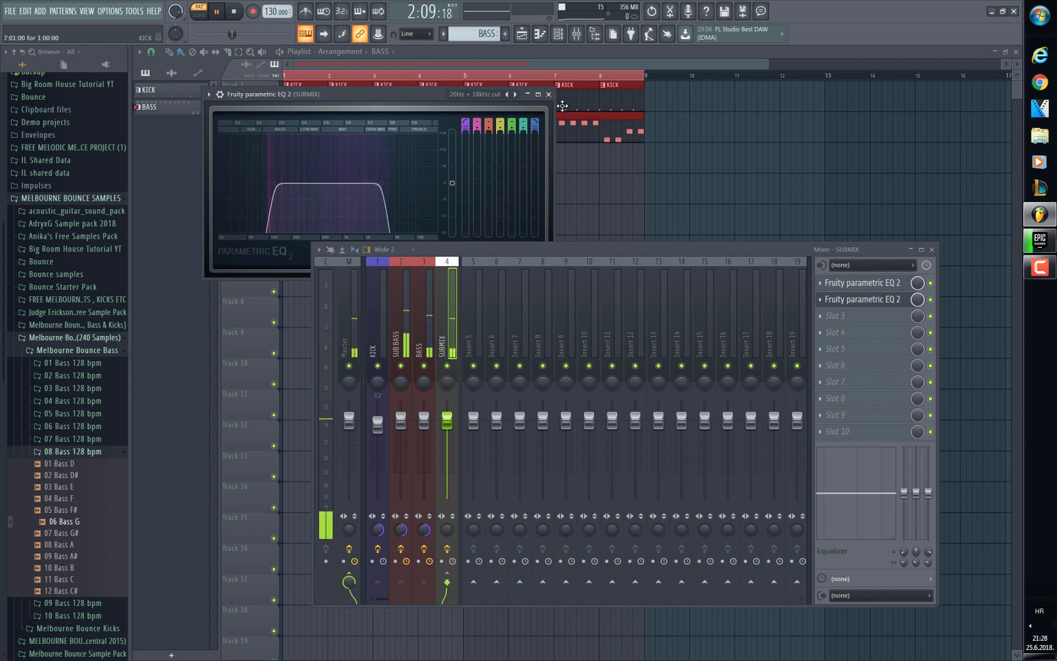
Step: Create an automation clip for the mix level of the slot 2 EQ on SUBMIX
left_click(866, 284)
right_click(918, 300)
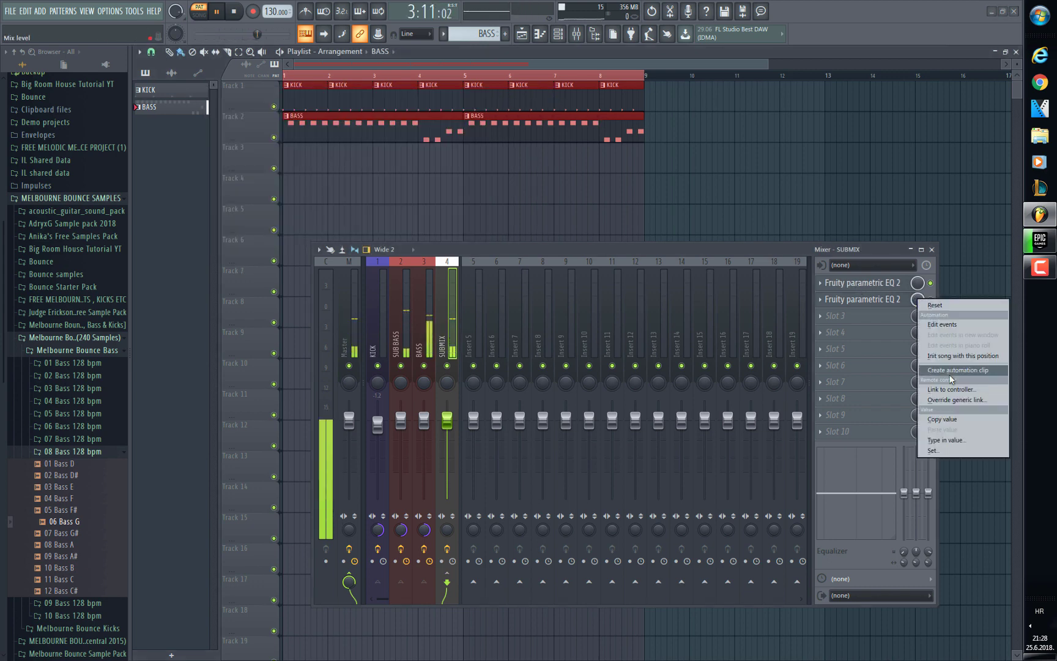
left_click(948, 372)
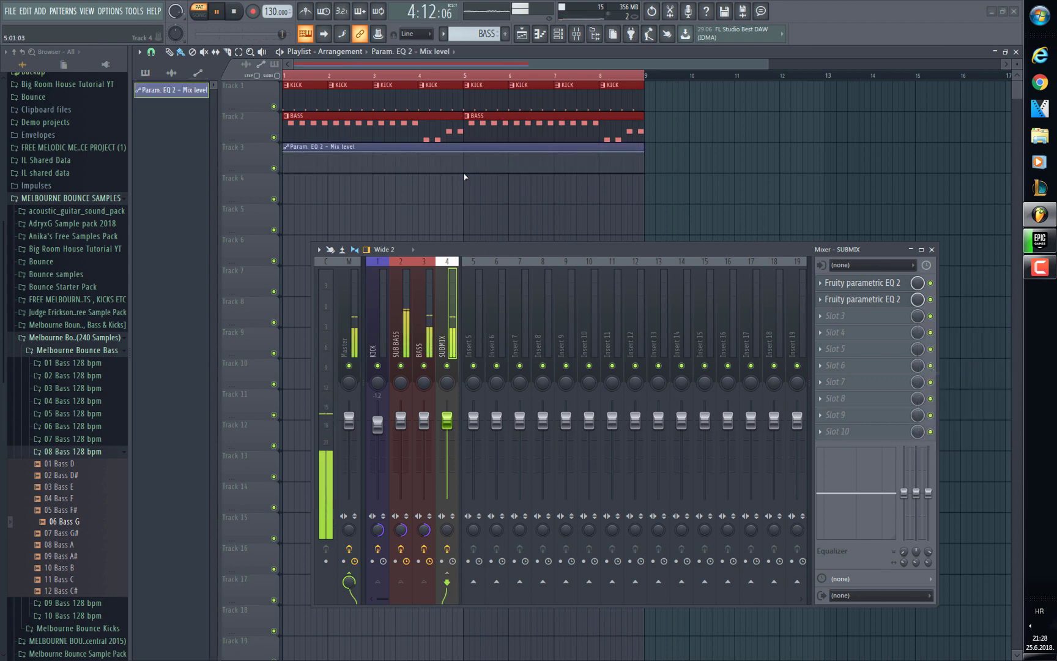
Step: Shape the mix level automation to stay full until bar 4, fall to zero by bar 5 and stay there until bar 9
left_click_drag(463, 152, 422, 148)
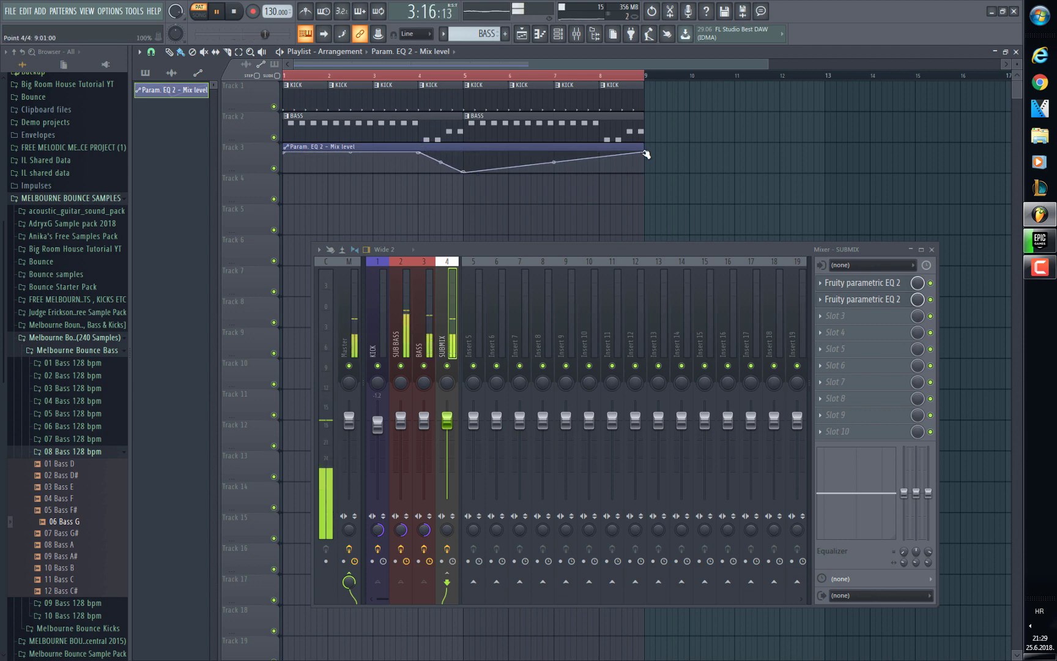
left_click_drag(645, 154, 647, 178)
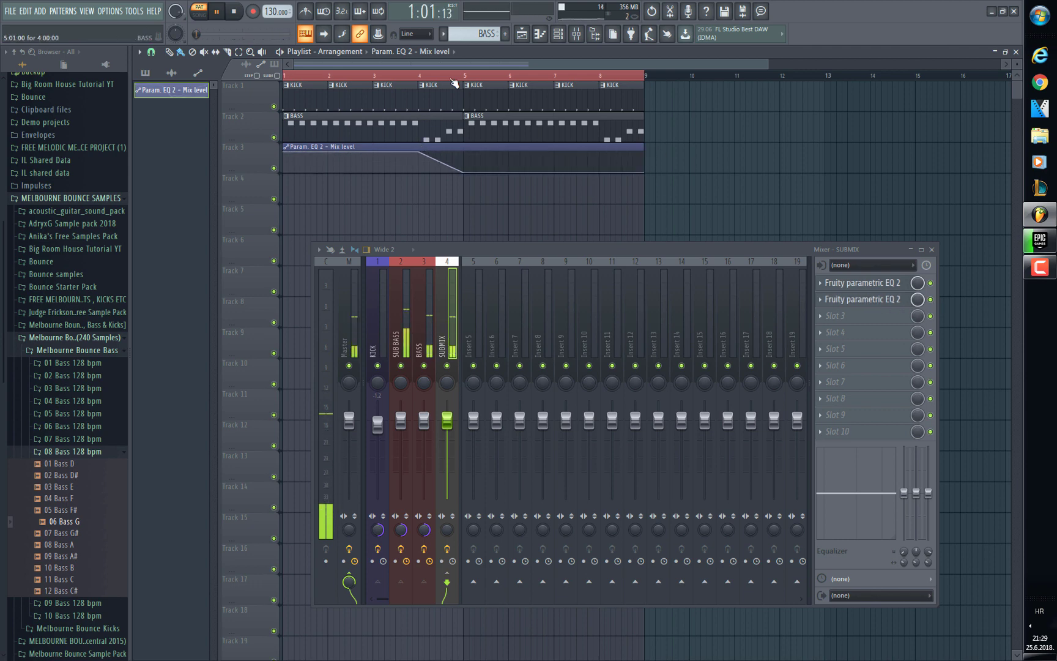
Step: Switch playback to song mode, delete the KICK clip at bar 4 on Track 1 and replay the arrangement from bar 1
left_click(199, 11)
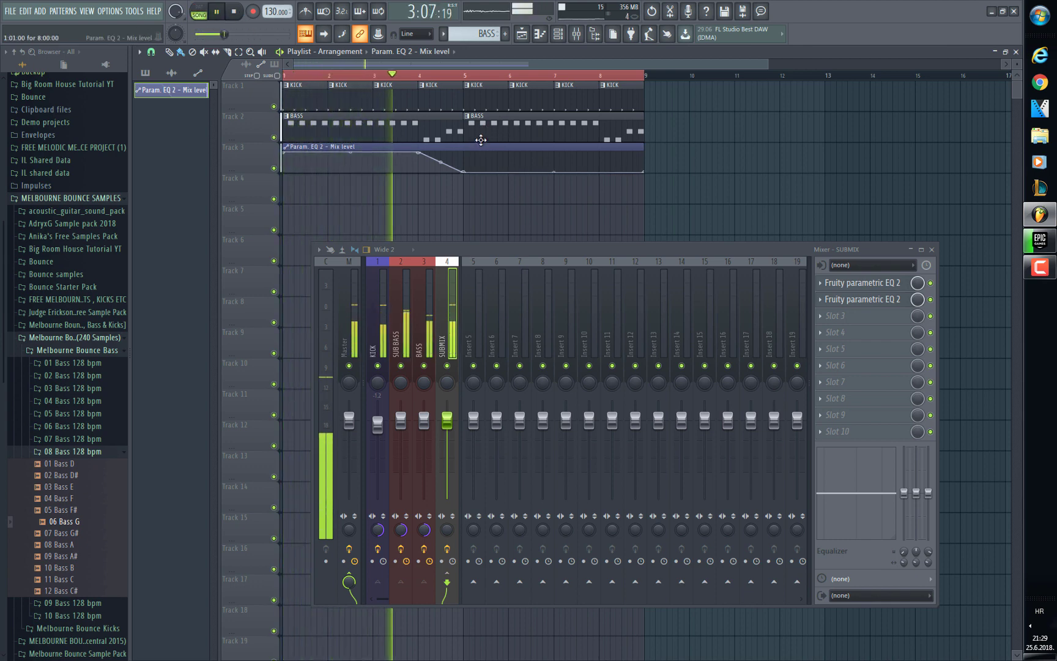
right_click(437, 98)
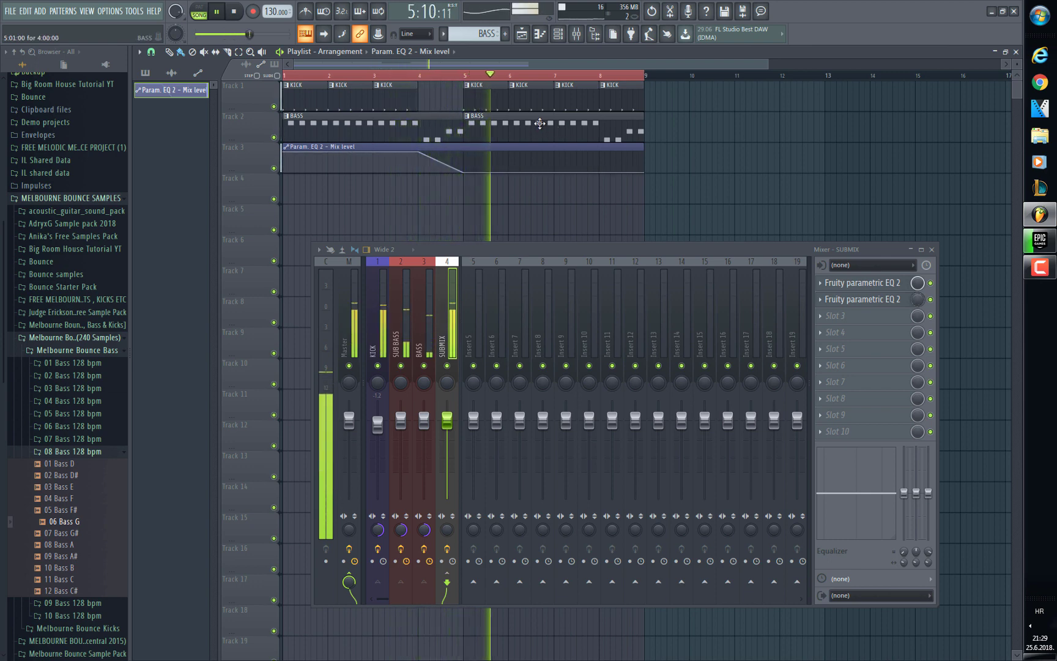
left_click(932, 250)
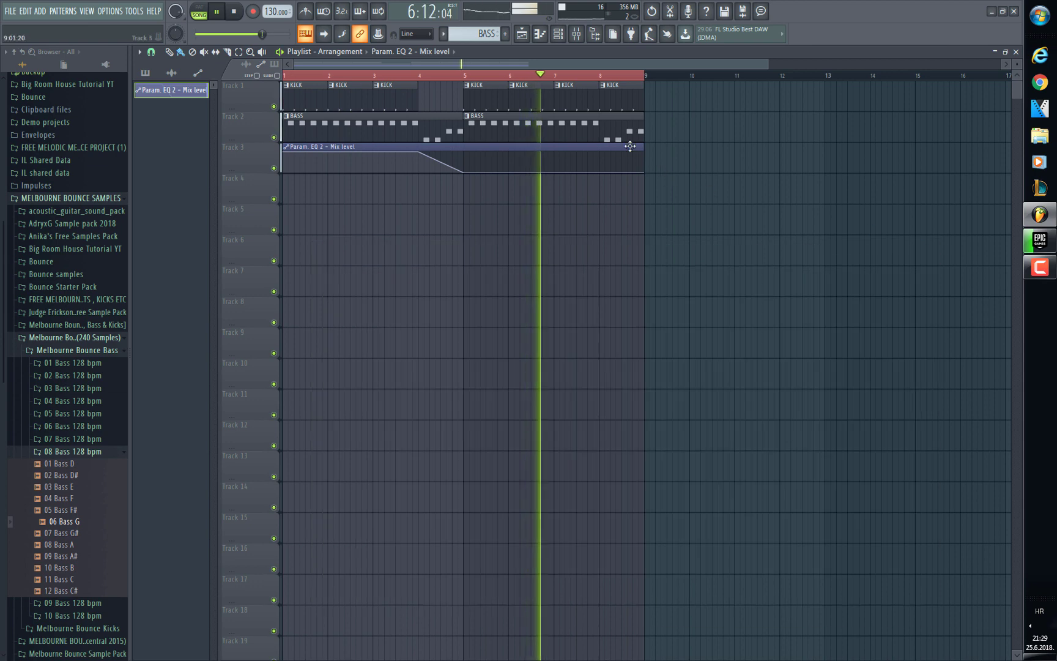
left_click(312, 75)
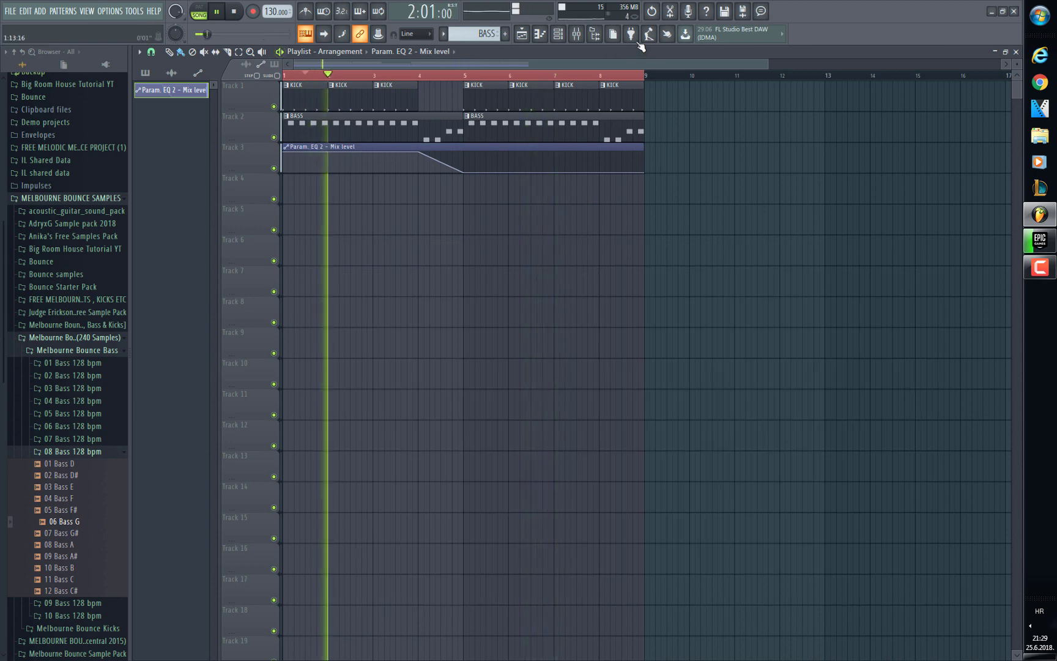
Step: Loop bars 1 to 4 and retune the slot 2 EQ on SUBMIX, raising its low cut and setting the high cut to about 4836 Hz
left_click_drag(458, 75, 145, 81)
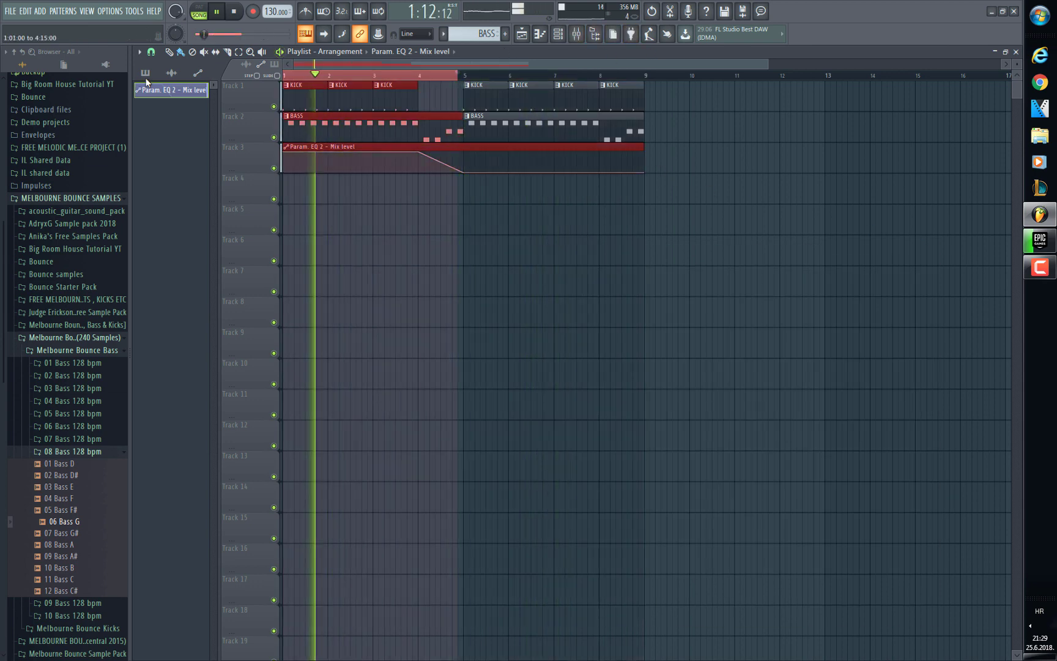
left_click(576, 34)
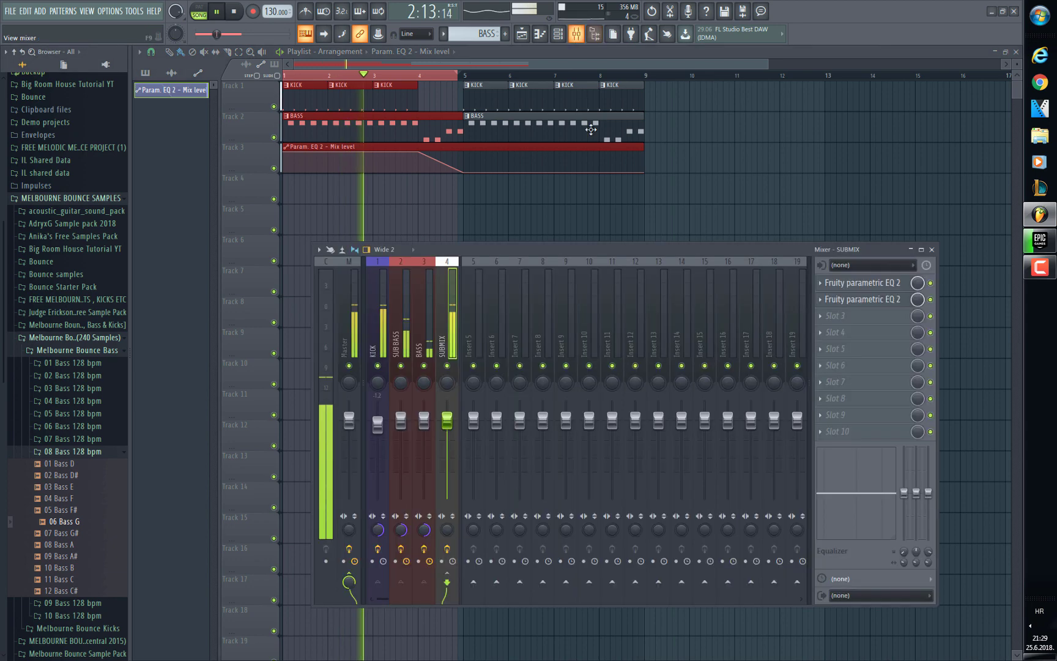
left_click(859, 299)
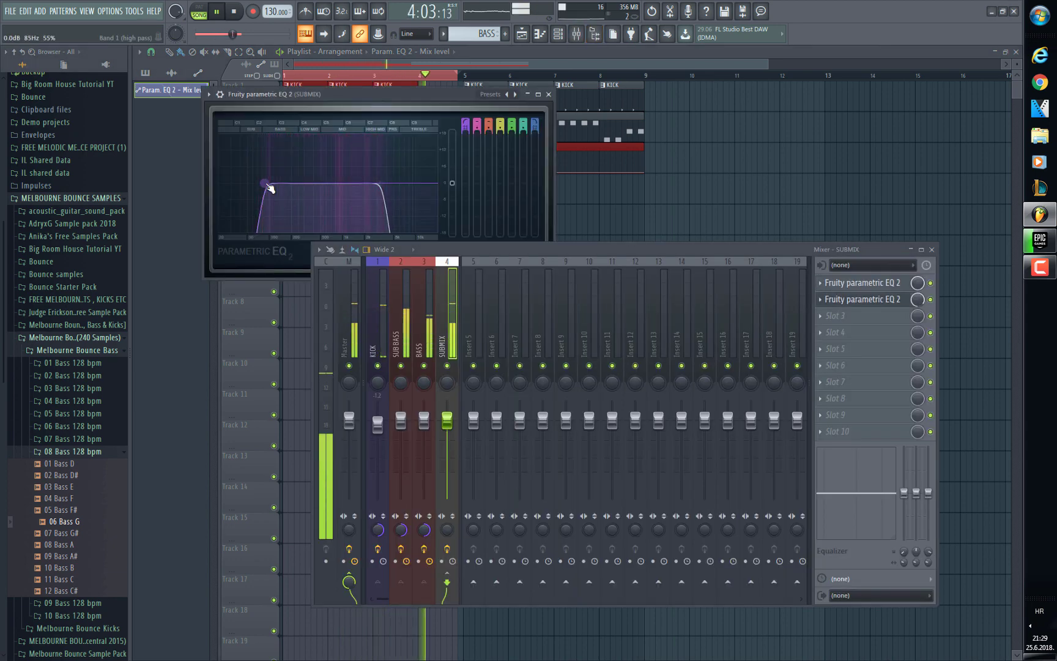
left_click_drag(381, 183, 375, 184)
left_click_drag(267, 183, 295, 187)
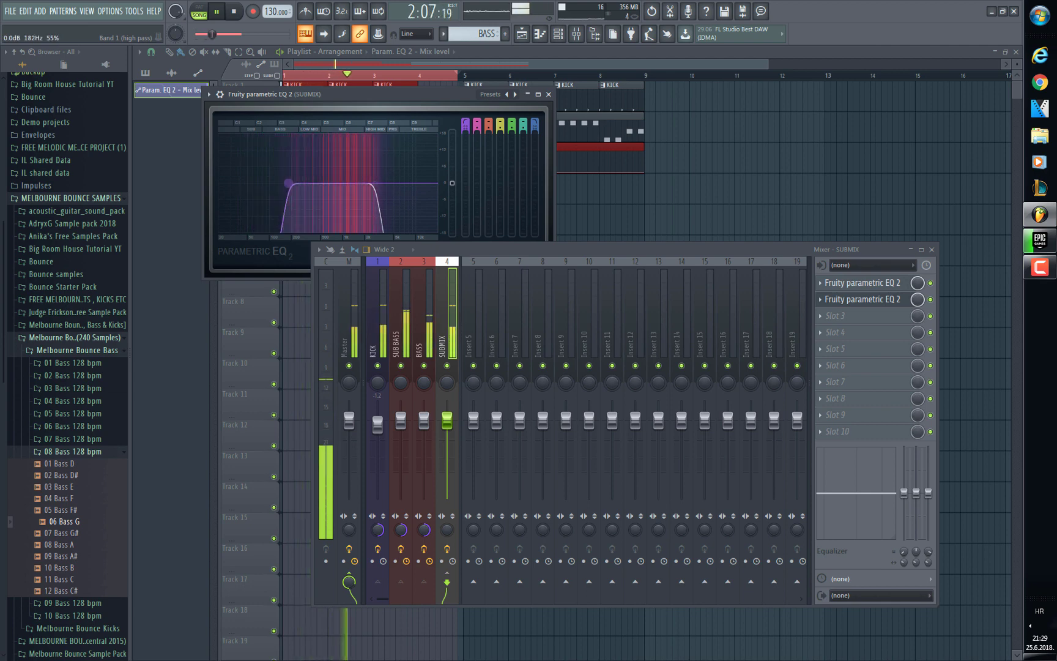
left_click_drag(375, 184, 396, 188)
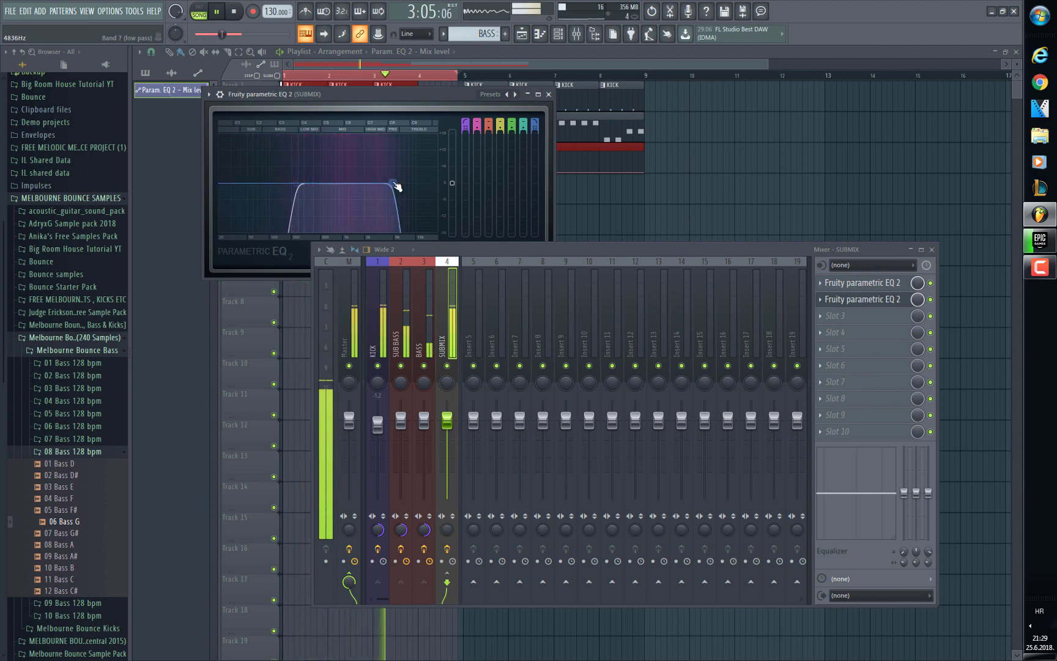
left_click(549, 93)
left_click(931, 249)
Step: Clear the loop selection and place a short KICK clip on Track 4 at the very end of bar 4, just before bar 5
left_click(435, 75)
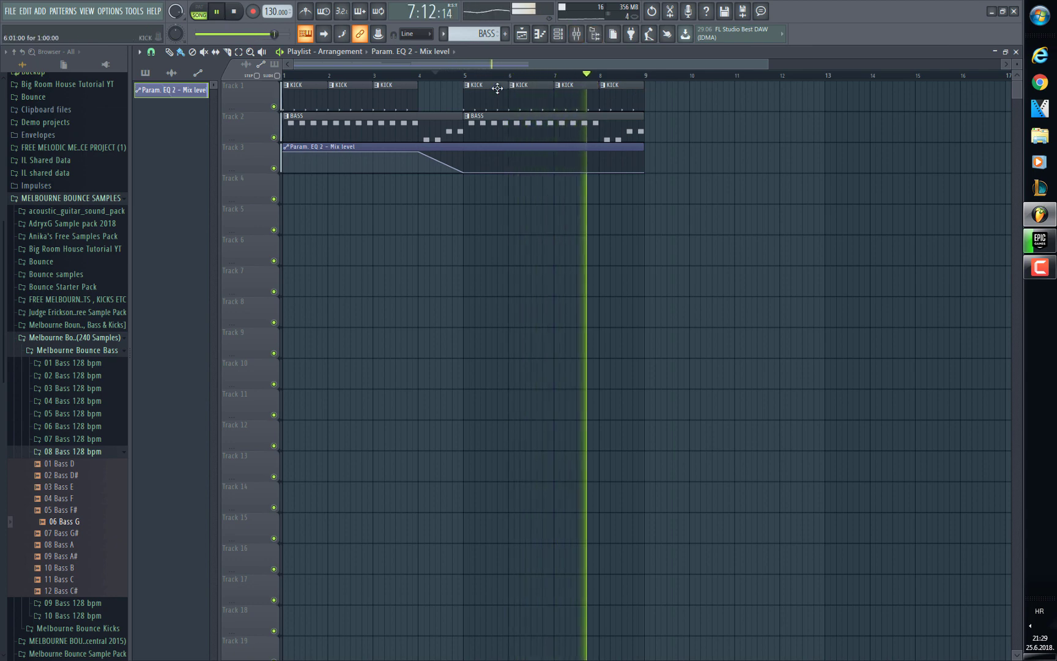
left_click(401, 76)
scroll(499, 112, "up", 2)
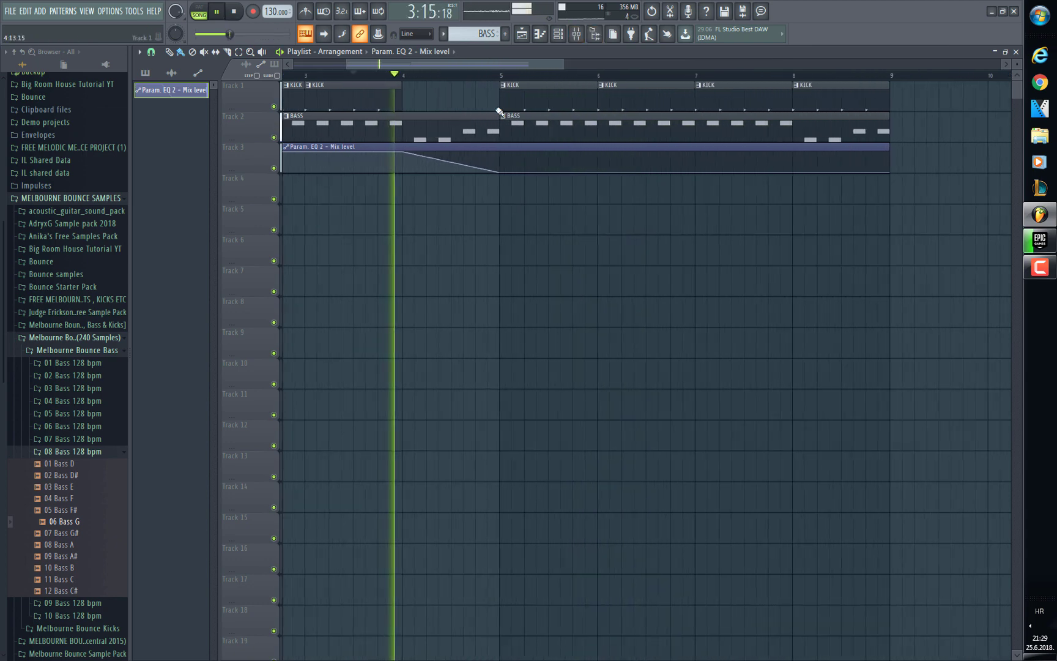
left_click(475, 194)
left_click_drag(569, 197, 481, 210)
left_click(483, 211)
left_click(402, 75)
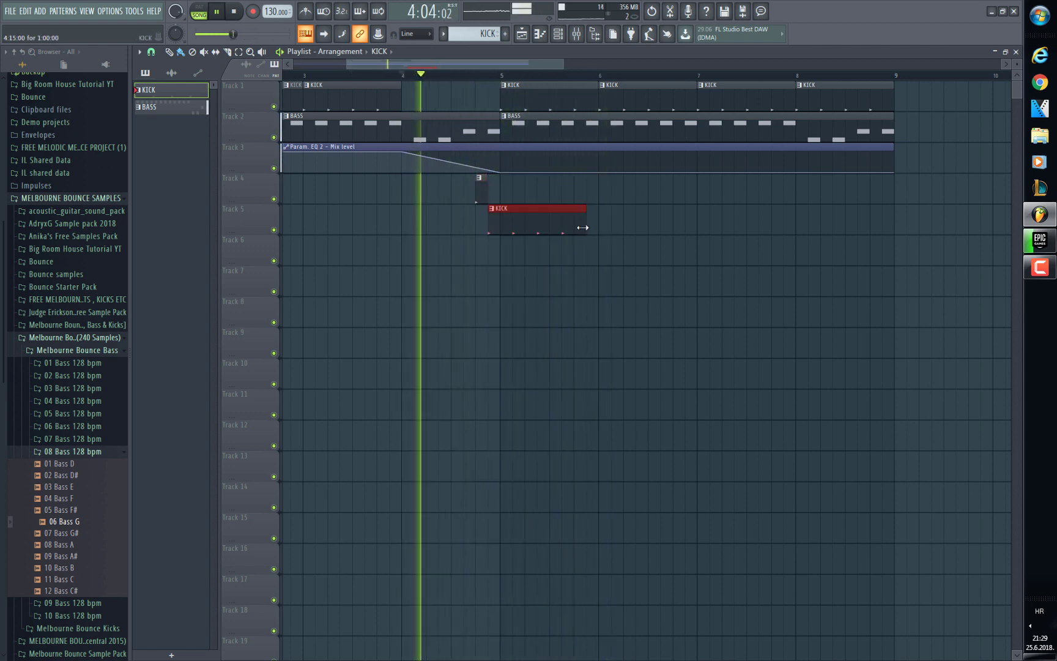
left_click(580, 222)
left_click_drag(580, 222, 492, 197)
left_click(328, 74)
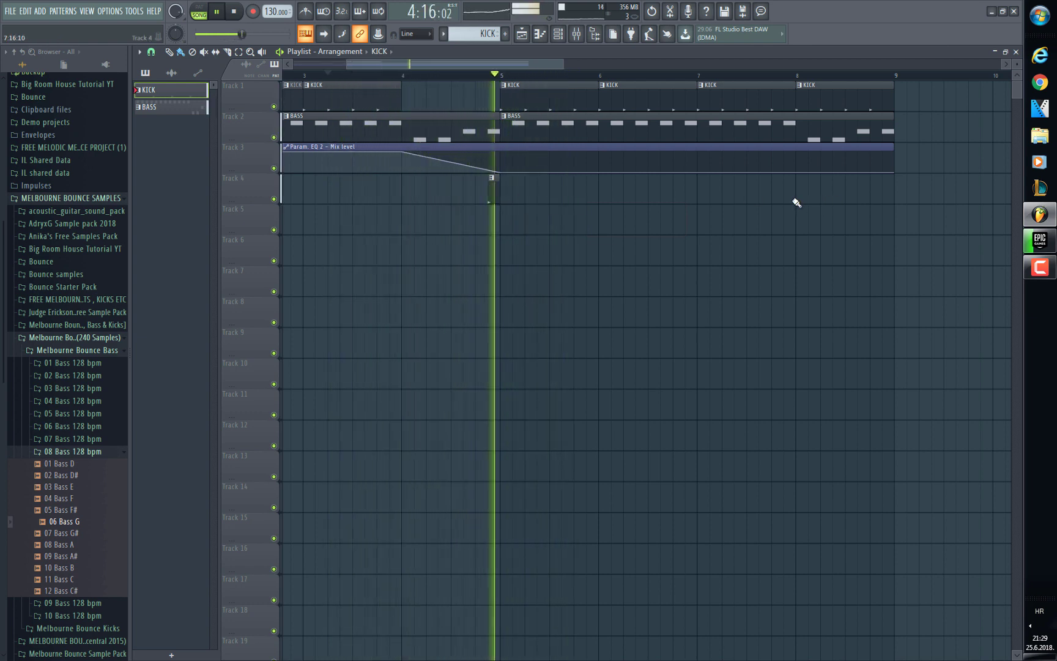
Step: Play the arrangement through the bar 5 transition while watching the mixer levels, and stop playback
scroll(641, 82, "down", 2)
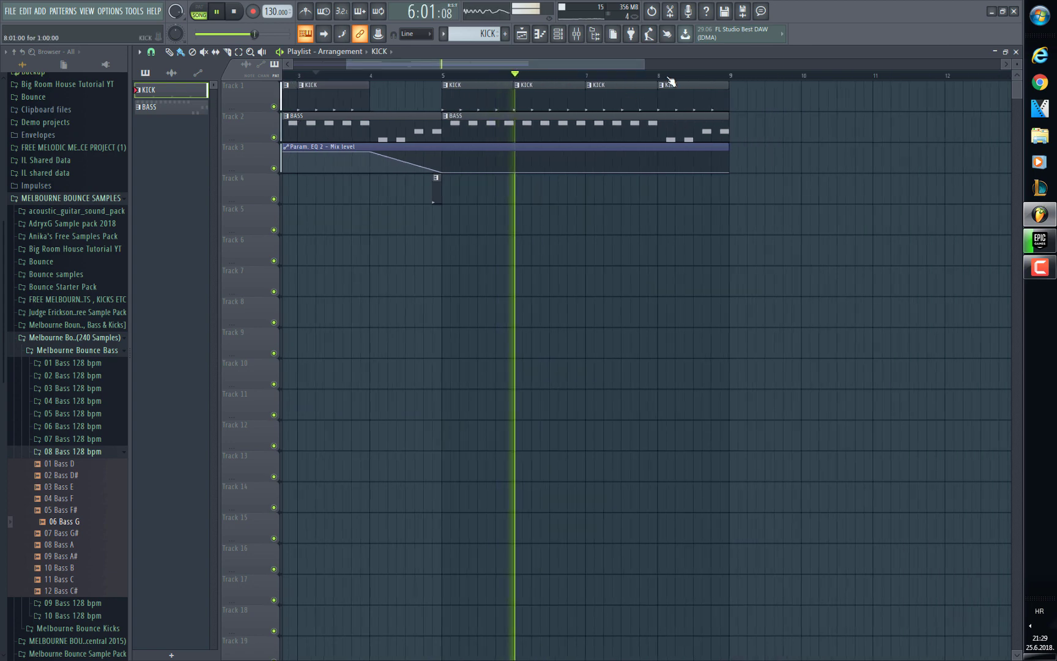
left_click(576, 33)
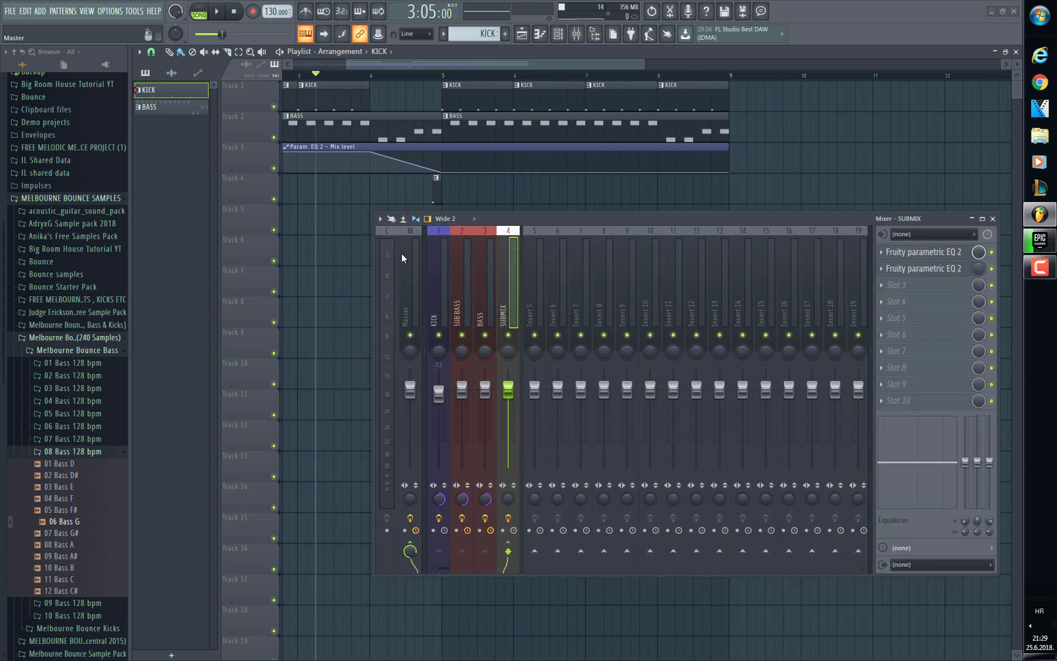
left_click(221, 12)
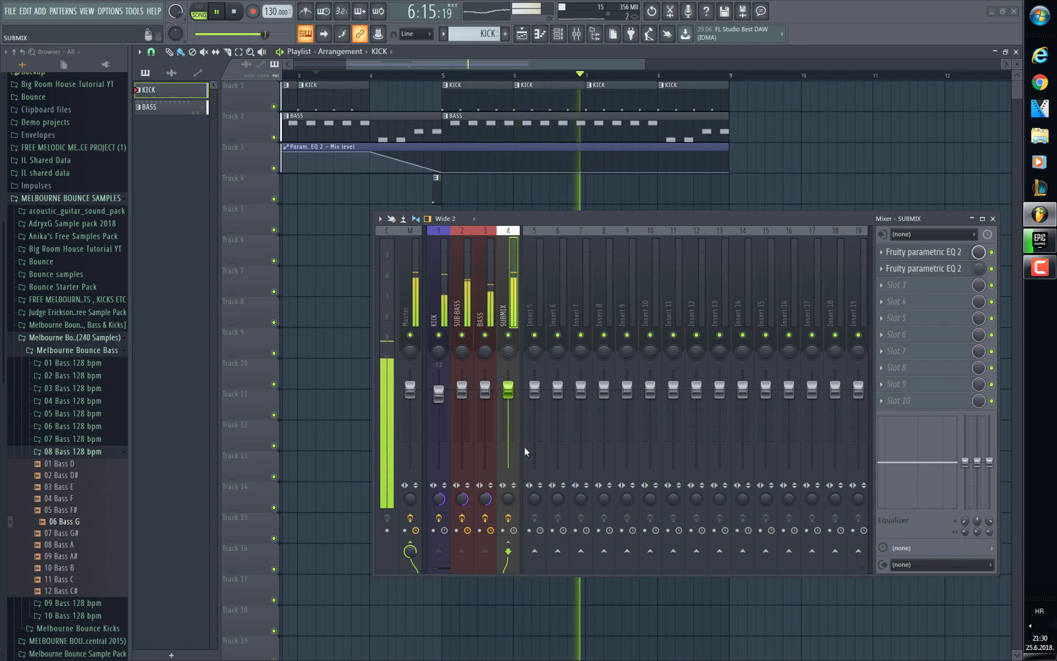
key("F9")
left_click(236, 13)
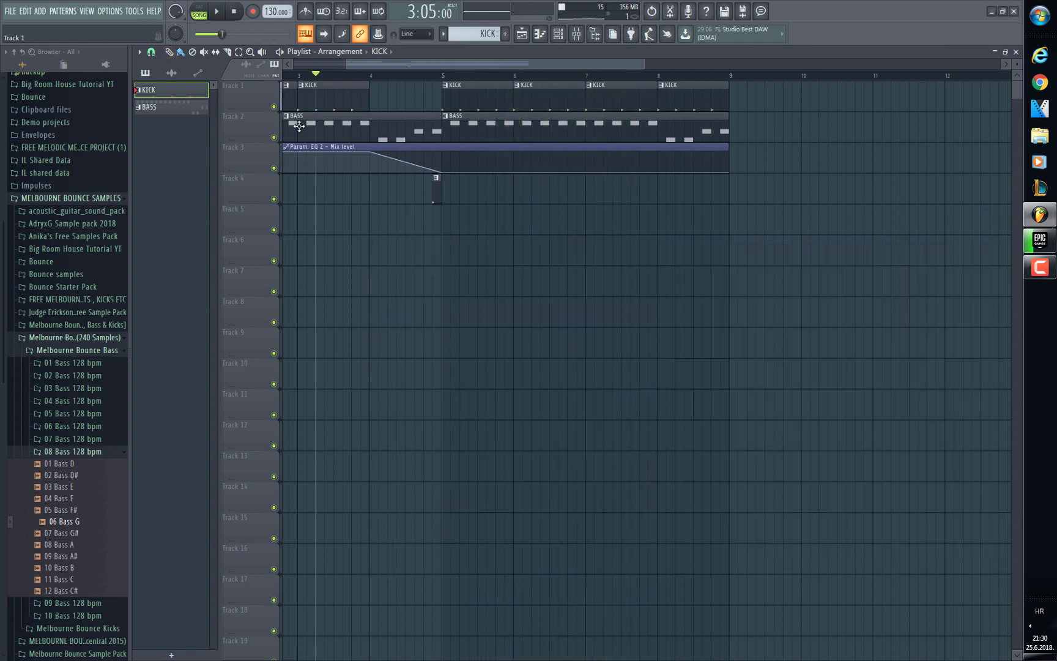